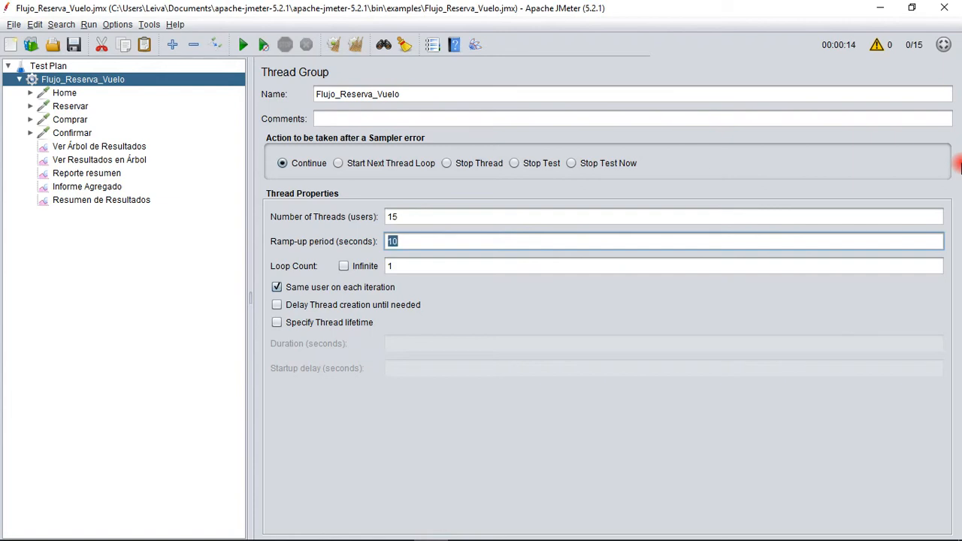
# Set the ramp-up period of the Flujo_Reserva_Vuelo thread group to 15 seconds
pyautogui.click(425, 215)
pyautogui.click(397, 241)
pyautogui.moveTo(396, 241); pyautogui.dragTo(383, 260)
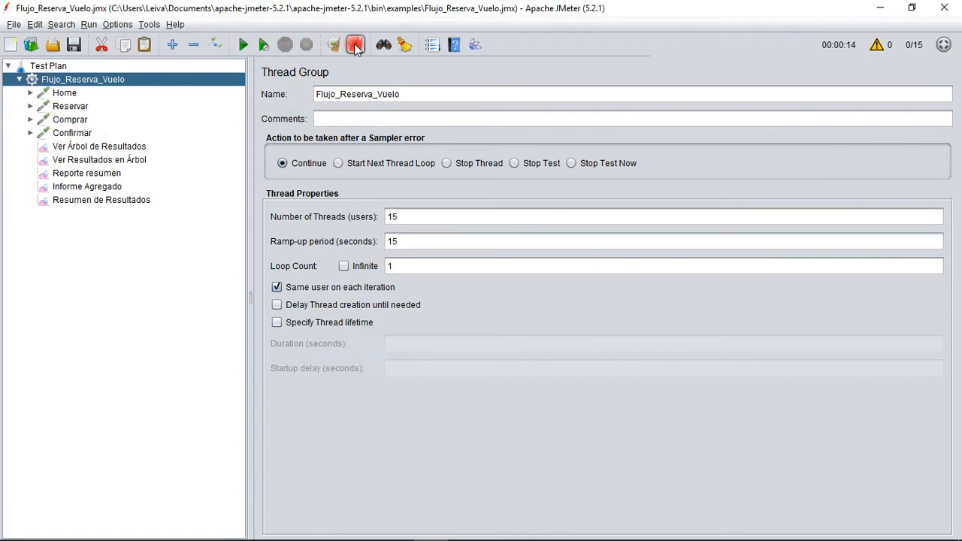
# Run the test, overwriting the existing report file, and review the results in the Reporte resumen listener
pyautogui.click(243, 44)
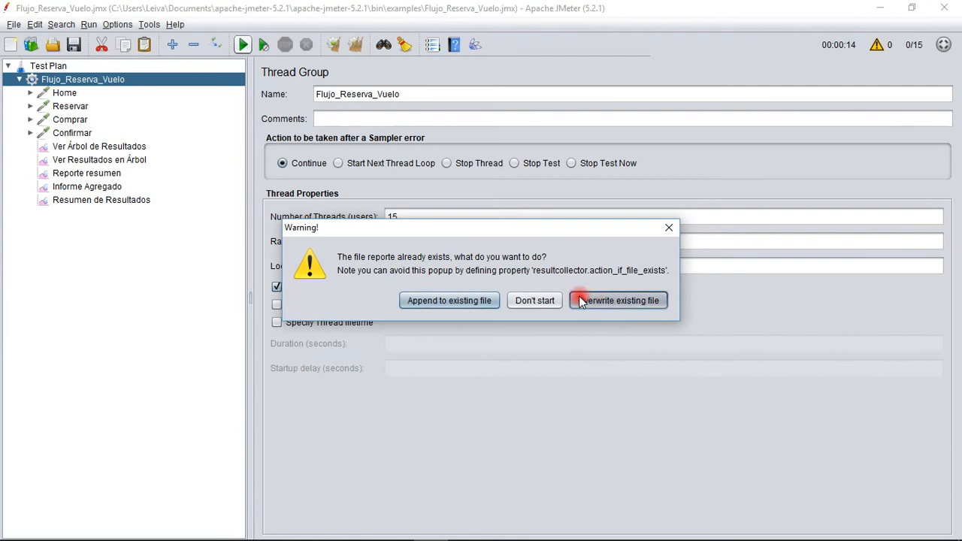
pyautogui.click(591, 300)
pyautogui.click(104, 173)
pyautogui.doubleClick(366, 161)
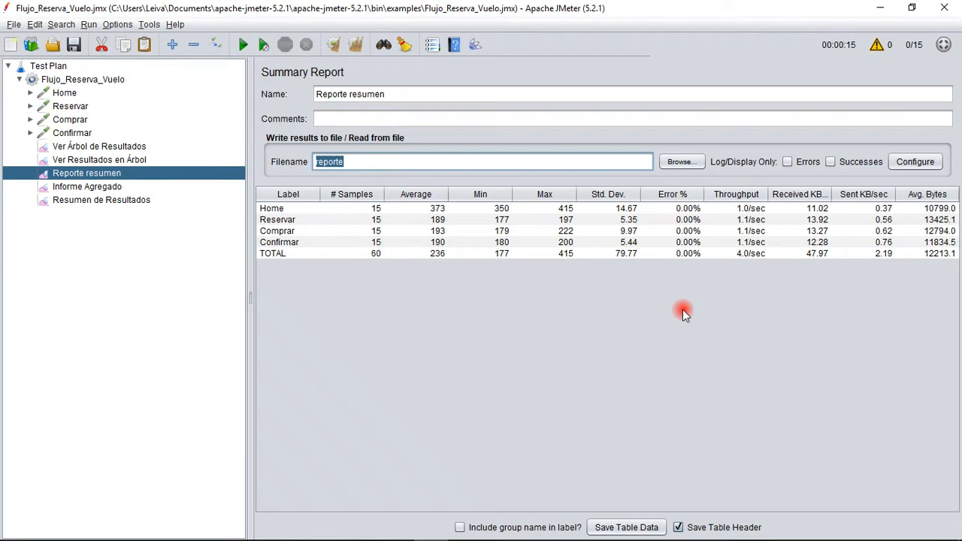
# Add a Constant Timer to the Flujo_Reserva_Vuelo thread group
pyautogui.click(109, 79)
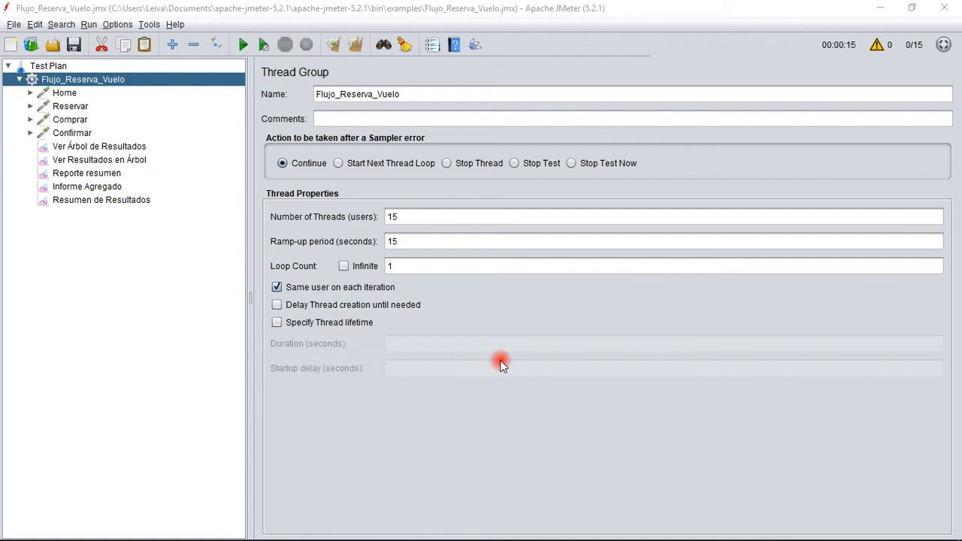
pyautogui.rightClick(117, 83)
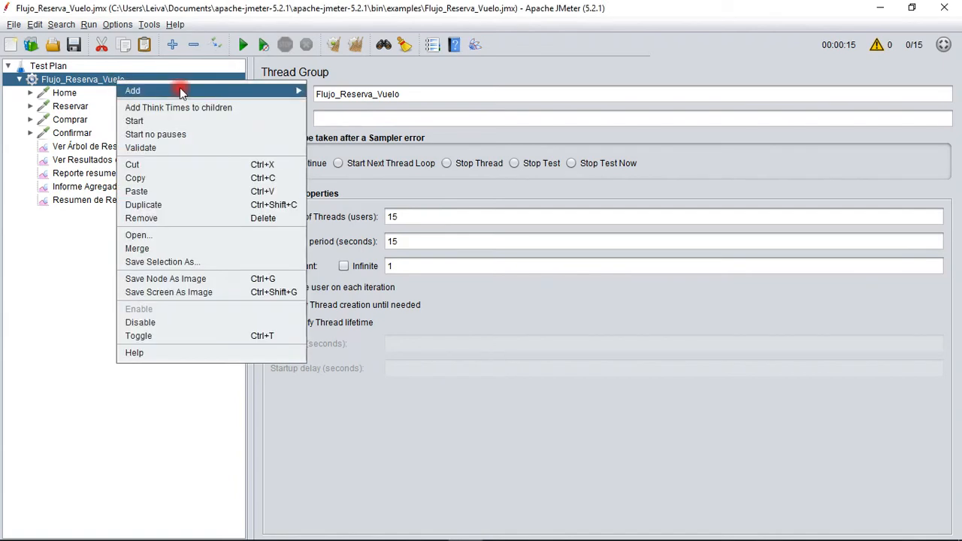
pyautogui.moveTo(282, 93)
pyautogui.moveTo(357, 172)
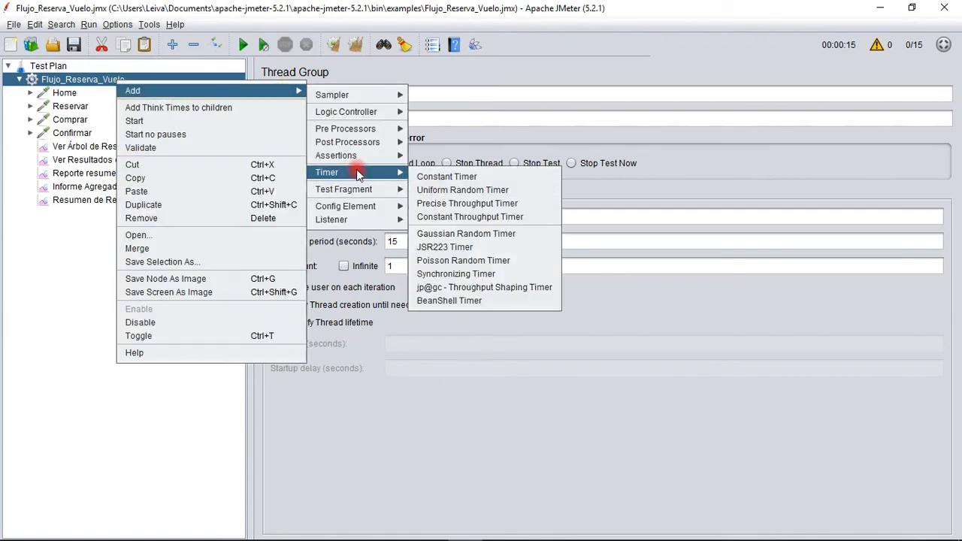
pyautogui.click(459, 176)
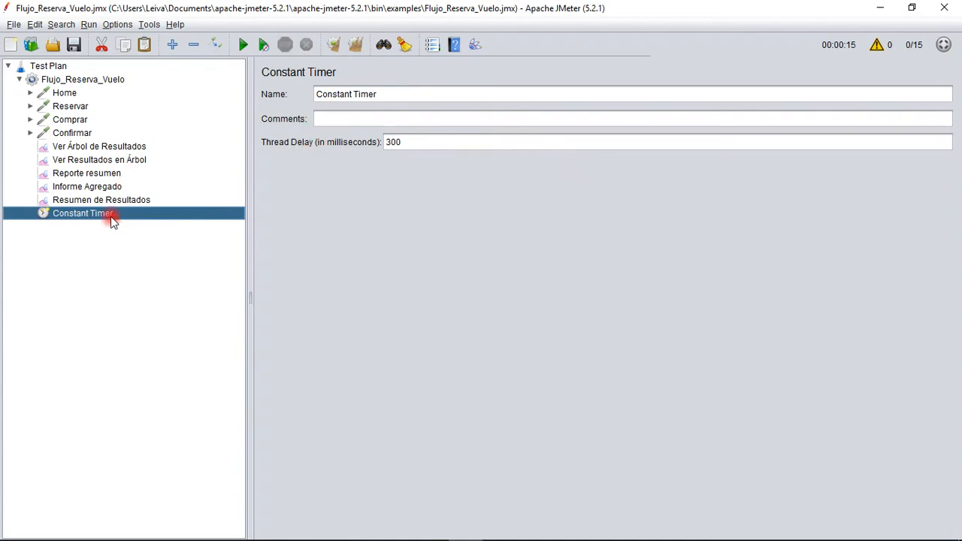
pyautogui.click(104, 84)
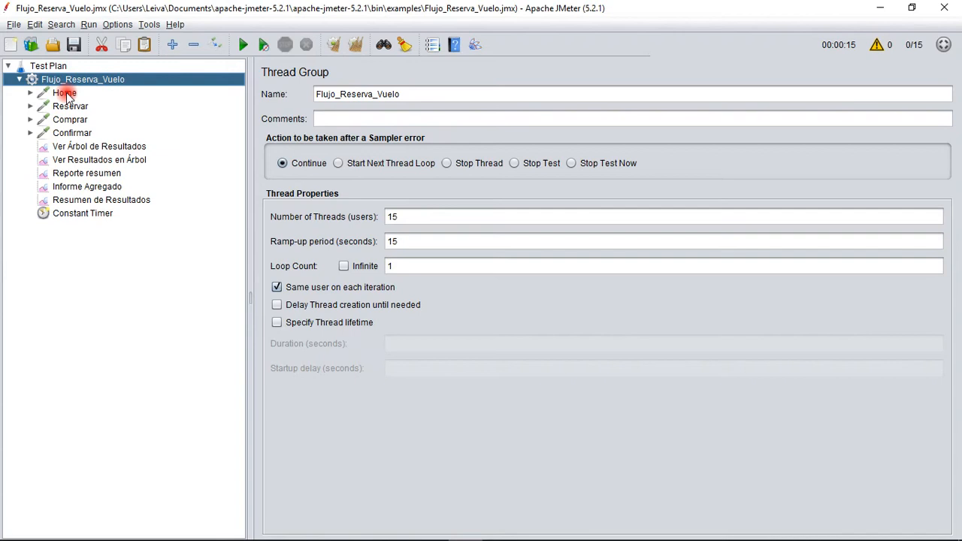
pyautogui.click(66, 94)
pyautogui.rightClick(74, 94)
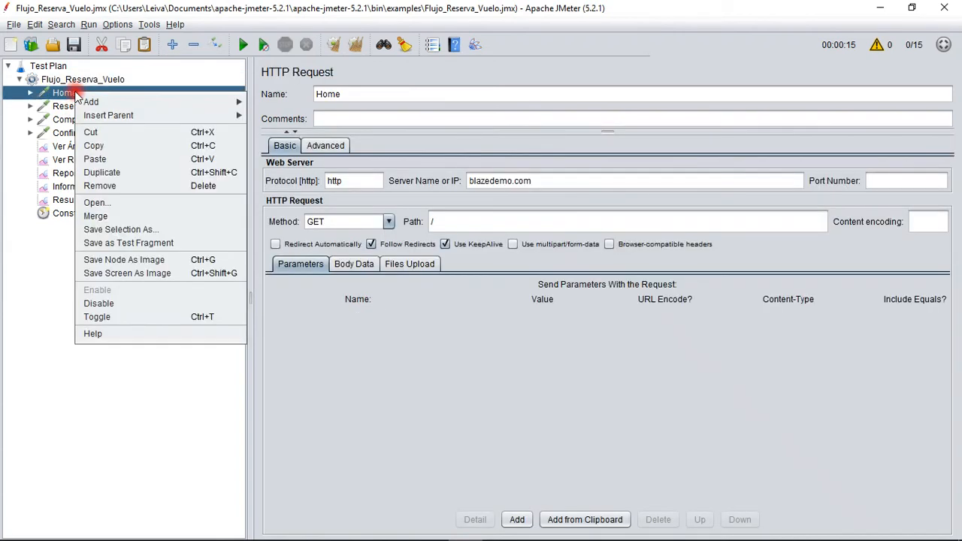
pyautogui.moveTo(167, 100)
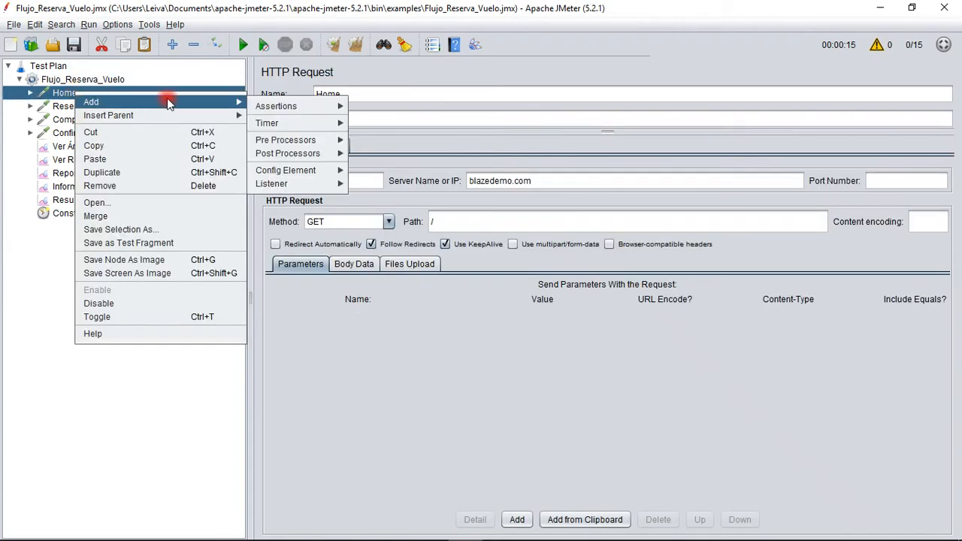
pyautogui.click(280, 306)
# Move the Constant Timer above the Home request so it is the thread group's first child
pyautogui.click(101, 216)
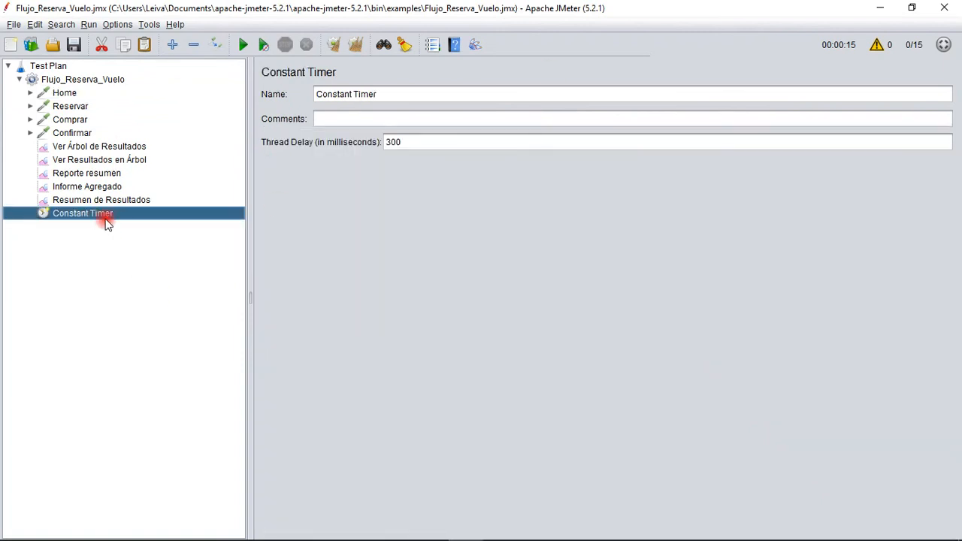
pyautogui.moveTo(95, 217); pyautogui.dragTo(97, 88)
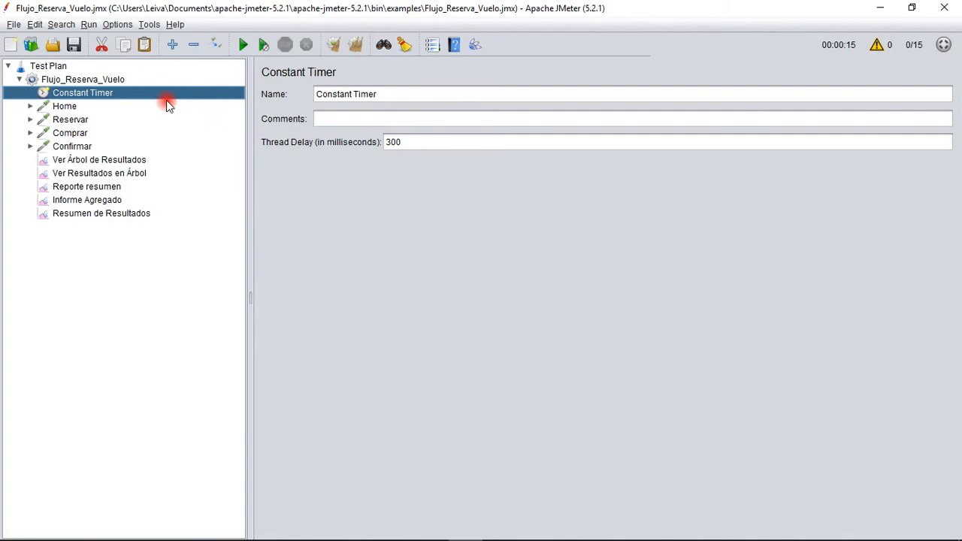
# Review the order of the Constant Timer and the Home, Reservar, Comprar and Confirmar requests in the thread group
pyautogui.press('Down')
pyautogui.press('Down')
pyautogui.press('Down')
pyautogui.press('Down')
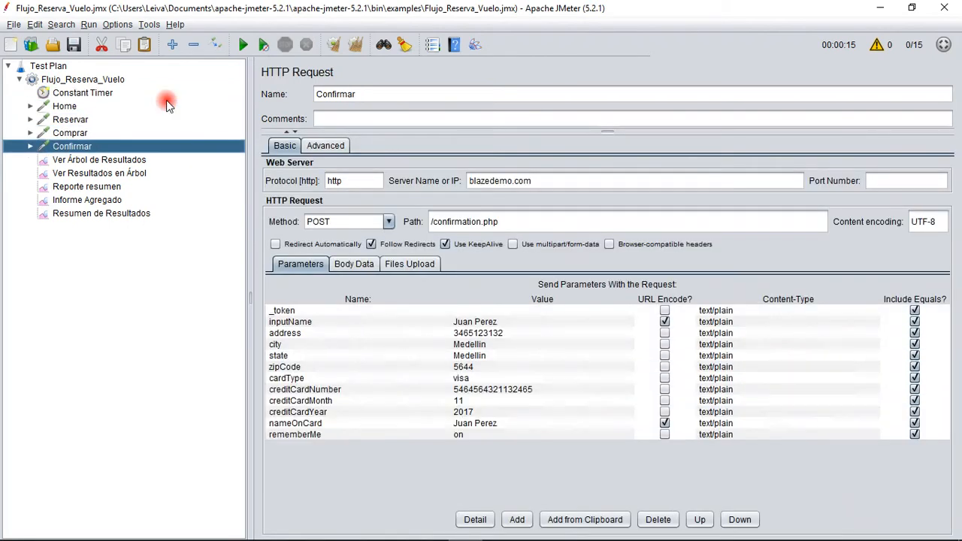
pyautogui.press('Up')
pyautogui.press('Up')
pyautogui.press('Up')
pyautogui.press('Up')
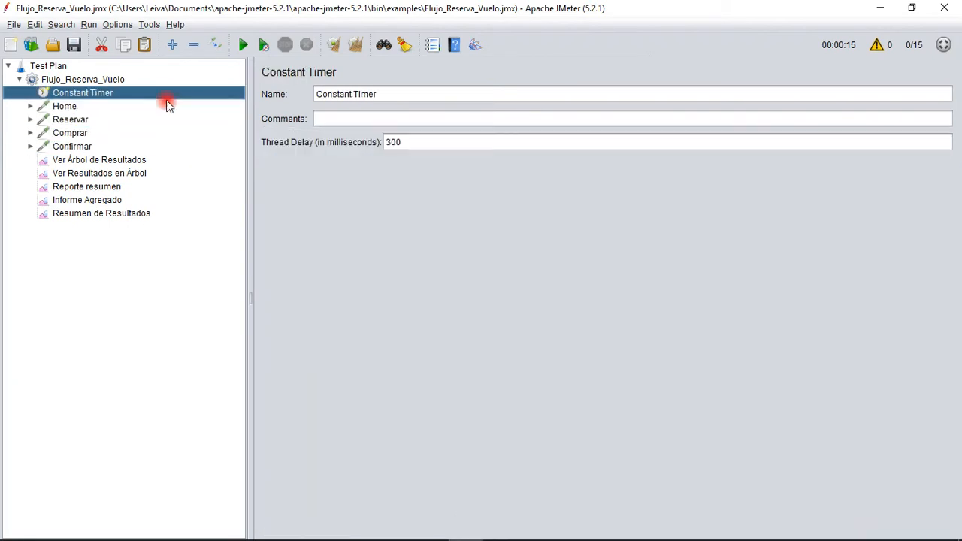
pyautogui.press('Down')
pyautogui.press('Down')
pyautogui.press('Up')
pyautogui.press('Up')
pyautogui.click(166, 103)
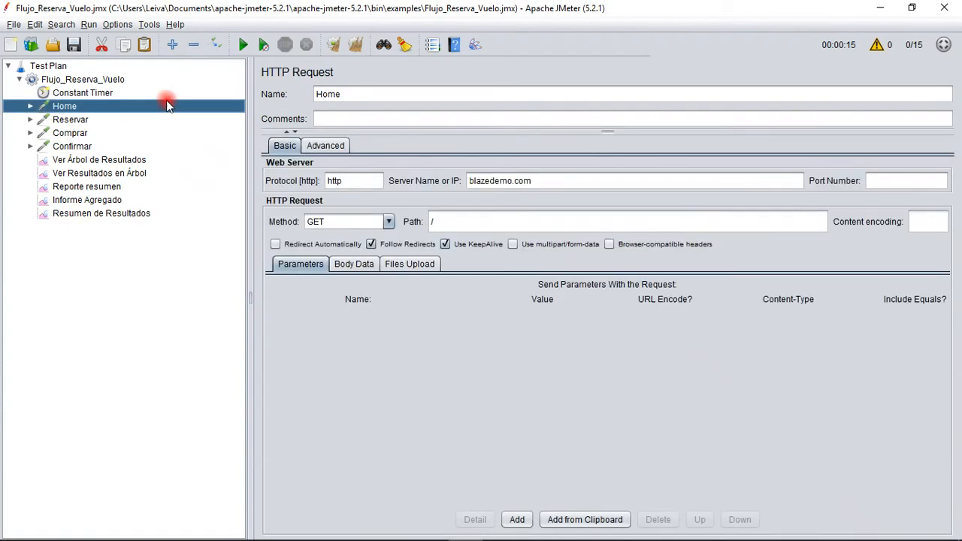
pyautogui.press('Down')
pyautogui.press('Up')
pyautogui.press('Up')
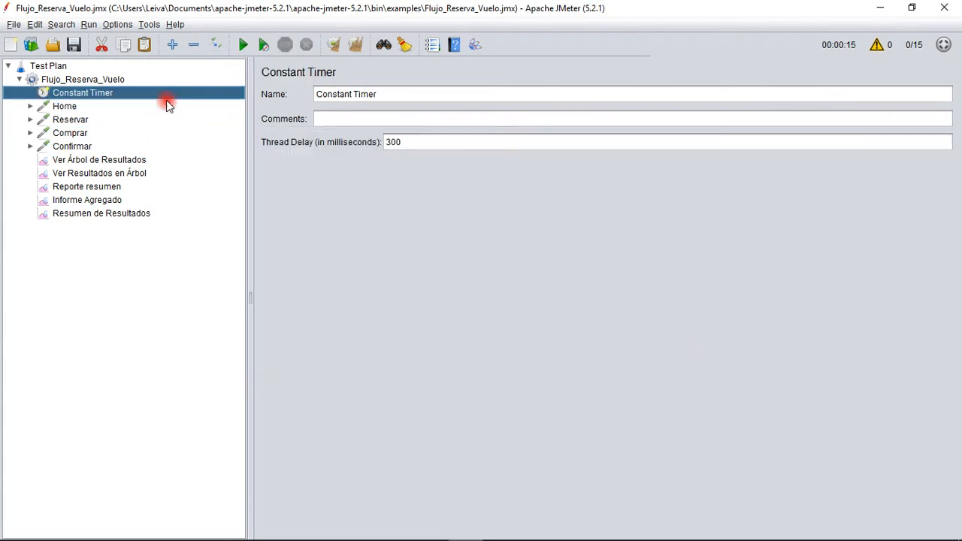
# Set the Constant Timer's thread delay to 5000 milliseconds
pyautogui.click(398, 90)
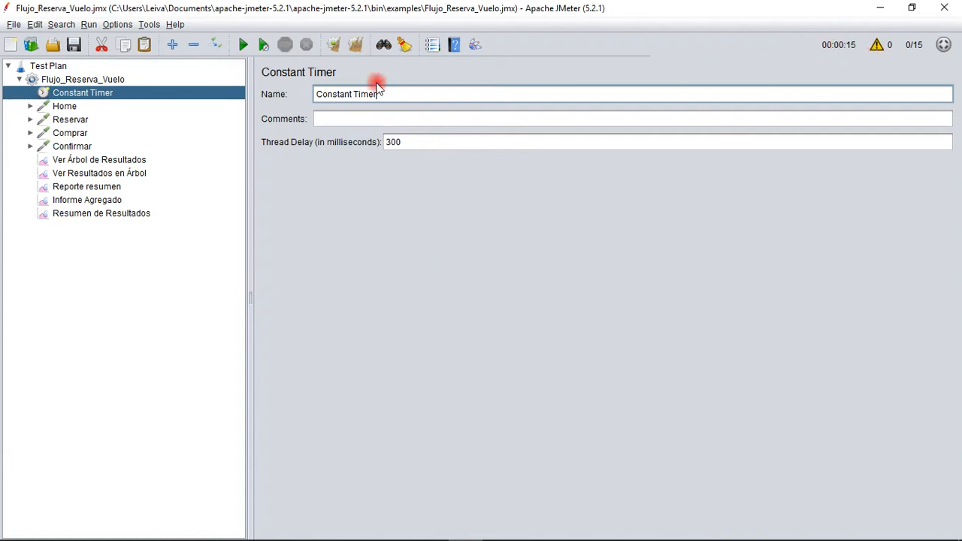
pyautogui.moveTo(418, 144); pyautogui.dragTo(354, 145)
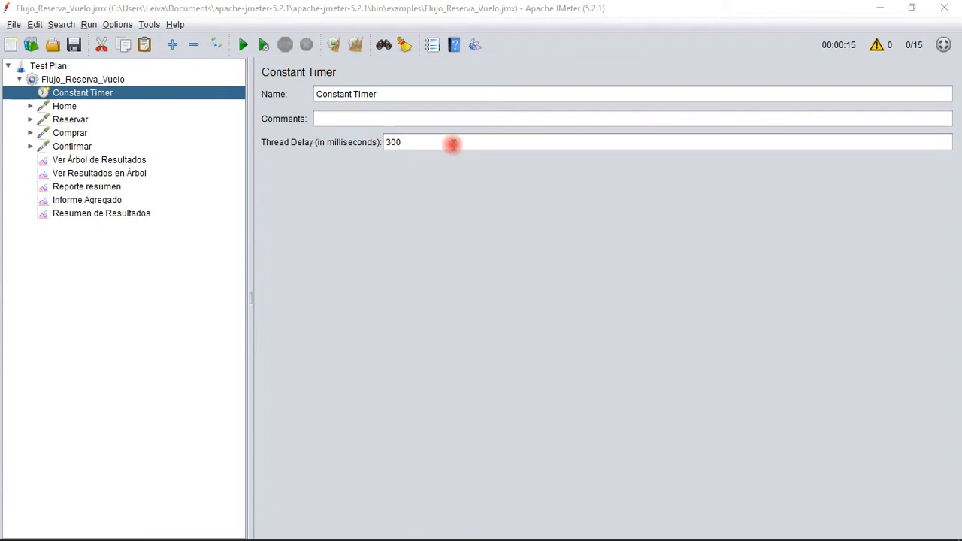
pyautogui.click(453, 143)
pyautogui.doubleClick(453, 144)
pyautogui.write('5000')
pyautogui.click(447, 185)
pyautogui.click(443, 141)
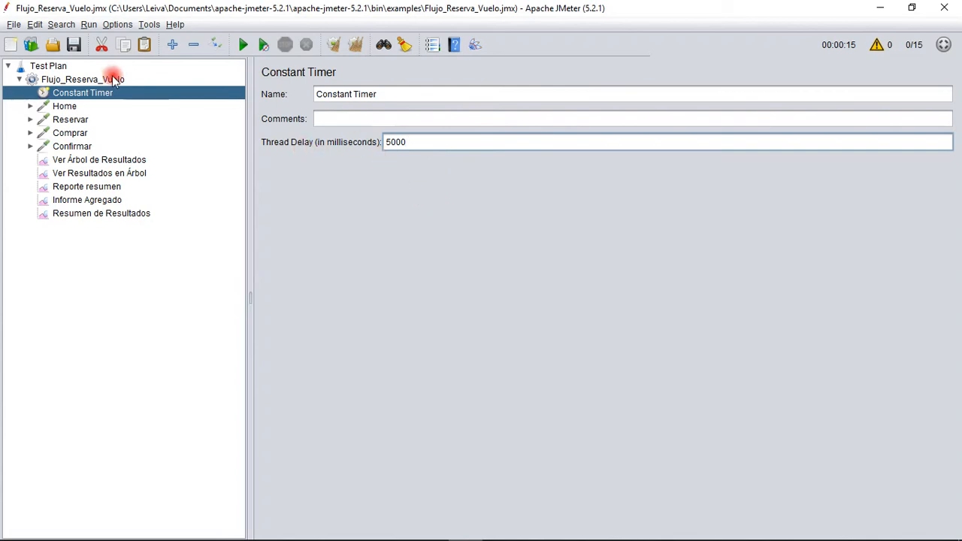
# Check the four HTTP requests from Home to Confirmar against the delay configured in the Constant Timer
pyautogui.click(66, 109)
pyautogui.hotkey('shift', 'Down')
pyautogui.hotkey('shift', 'Down')
pyautogui.hotkey('shift', 'Down')
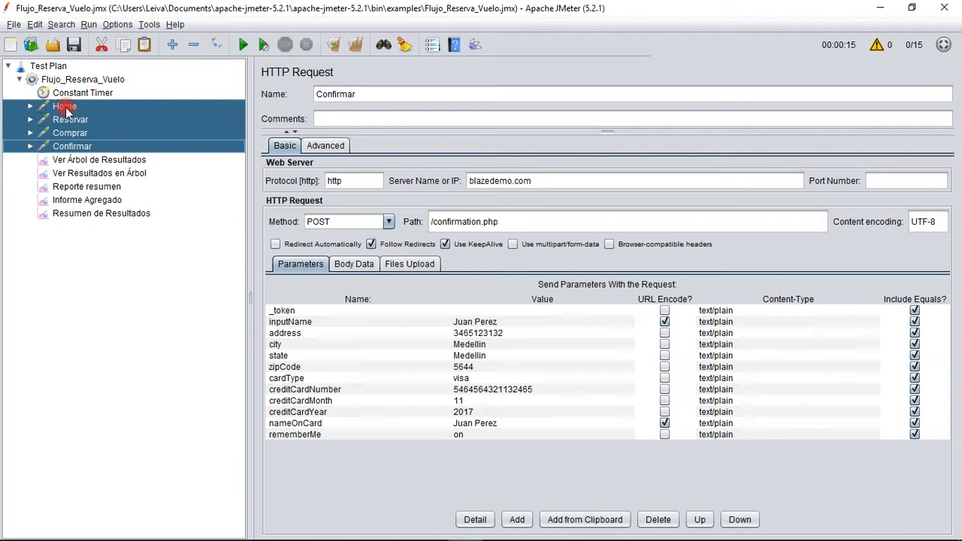
pyautogui.click(55, 95)
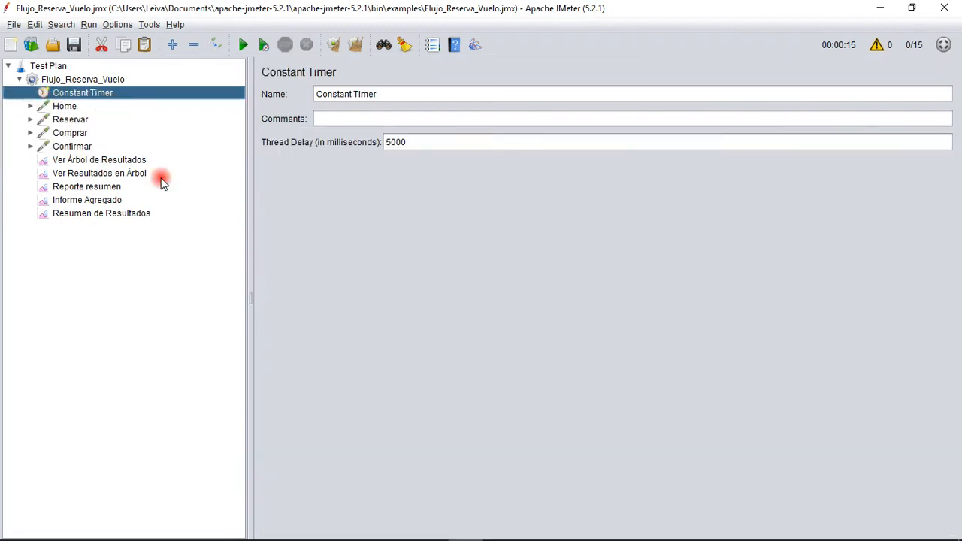
pyautogui.moveTo(462, 141); pyautogui.dragTo(372, 143)
pyautogui.click(438, 141)
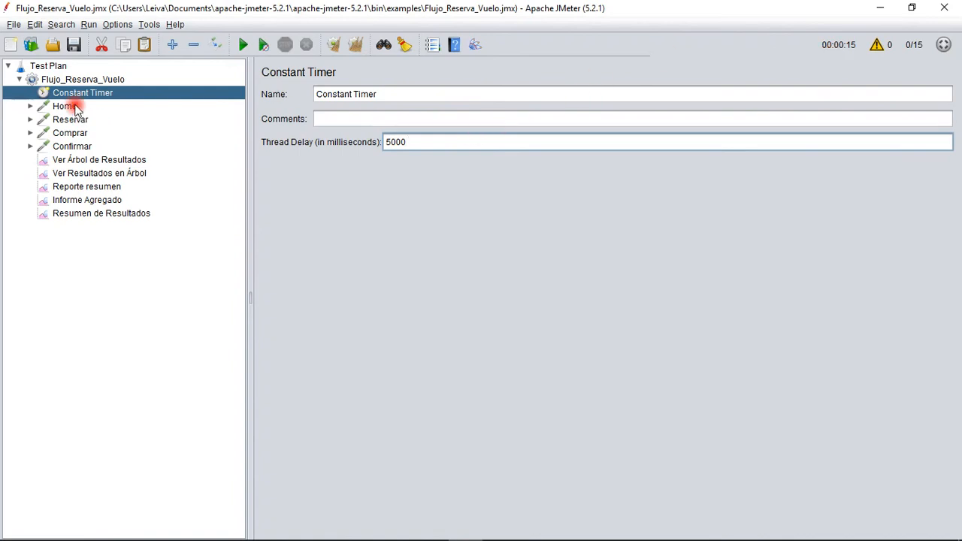
# Clear all previous results and start the test with the Constant Timer in place
pyautogui.click(352, 53)
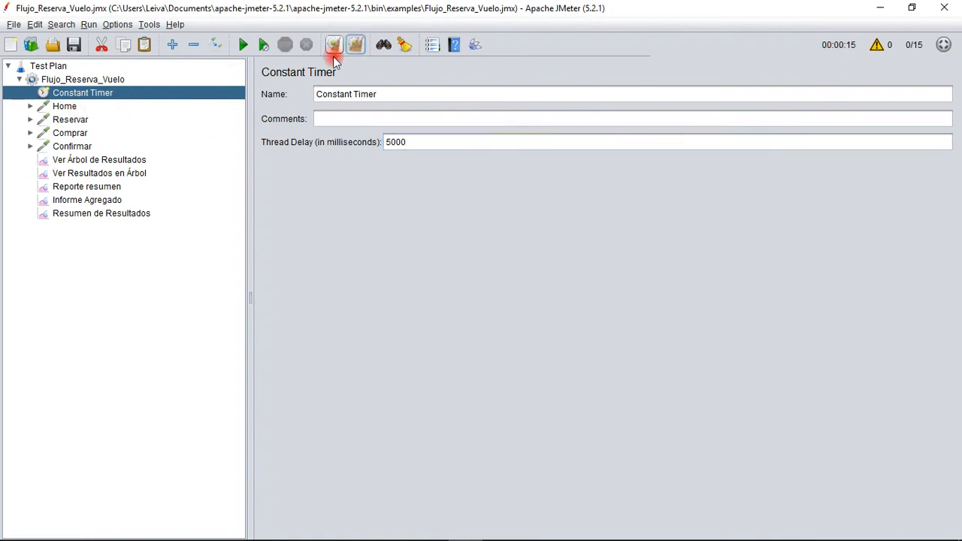
pyautogui.click(247, 43)
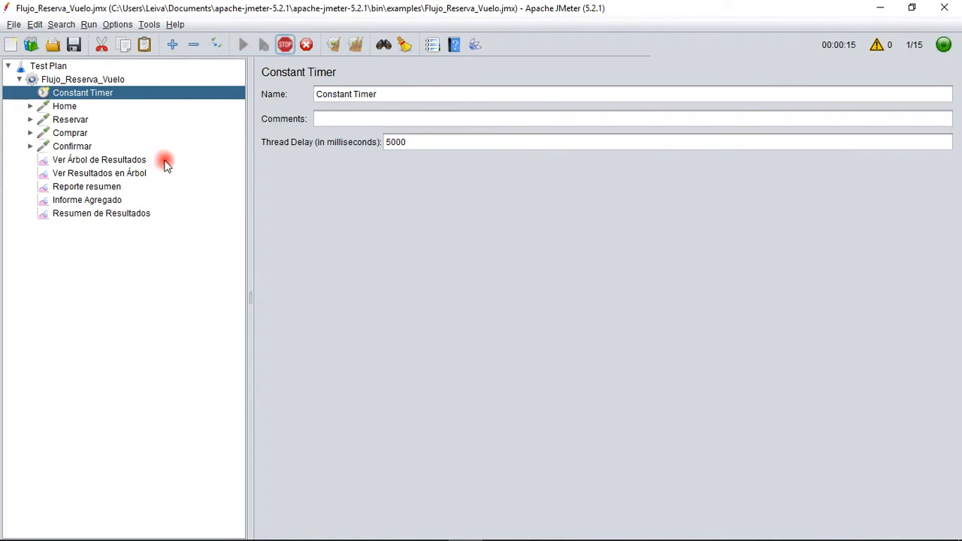
# Examine the run in Ver Árbol de Resultados, Ver Resultados en Árbol and the Reporte resumen summary
pyautogui.click(90, 173)
pyautogui.click(86, 186)
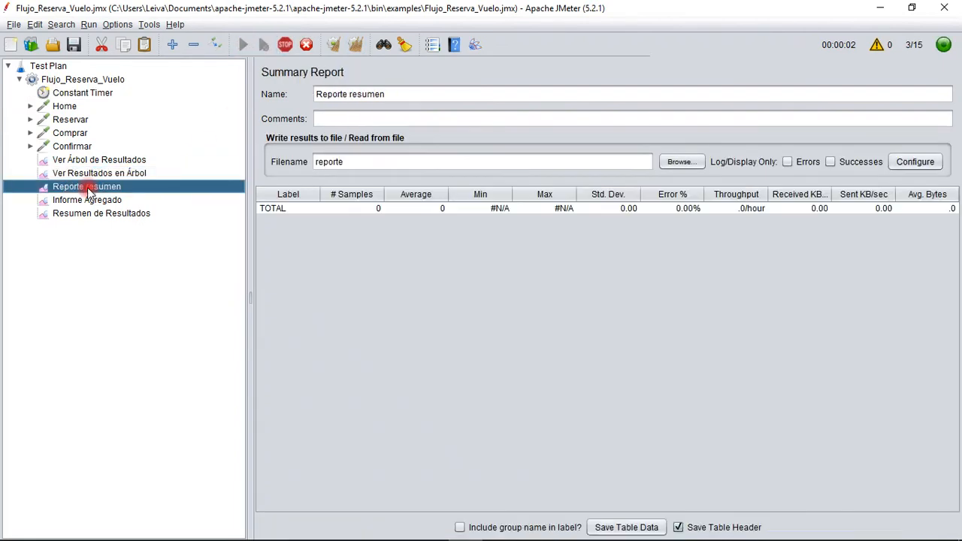
pyautogui.click(96, 159)
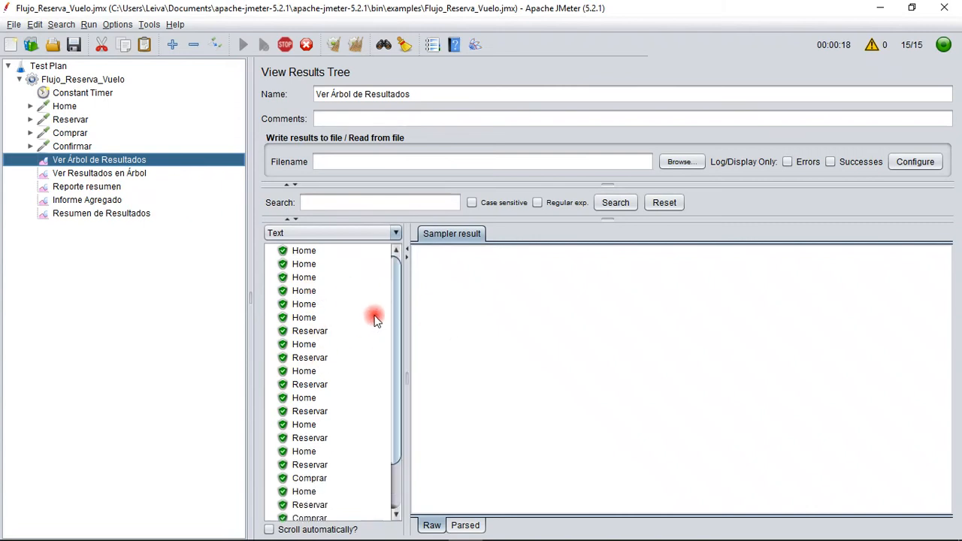
pyautogui.click(109, 174)
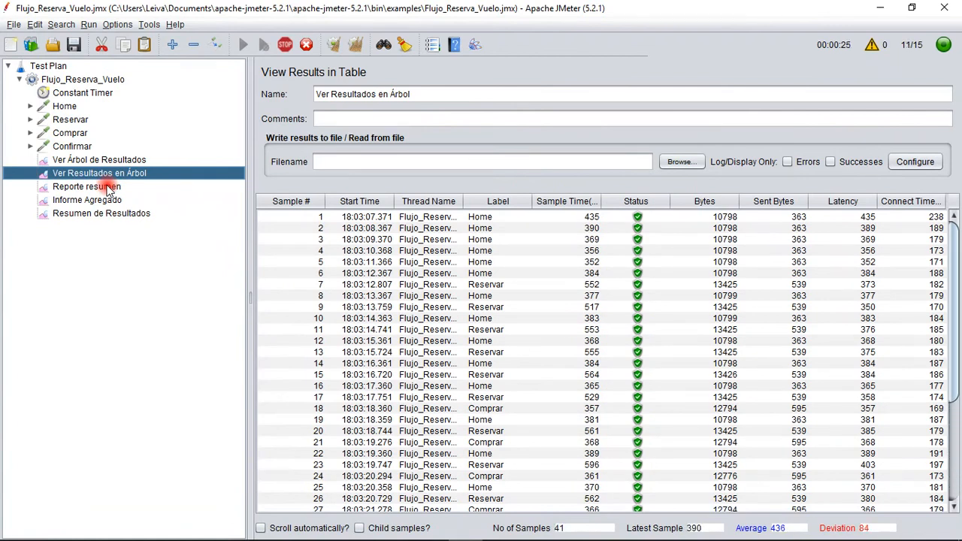
pyautogui.click(93, 159)
pyautogui.click(98, 188)
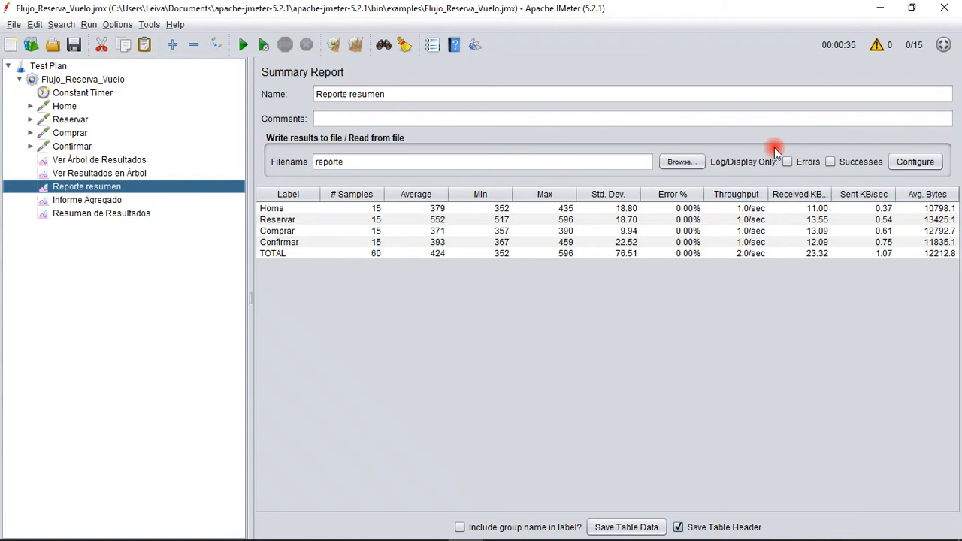
pyautogui.click(479, 242)
pyautogui.click(485, 252)
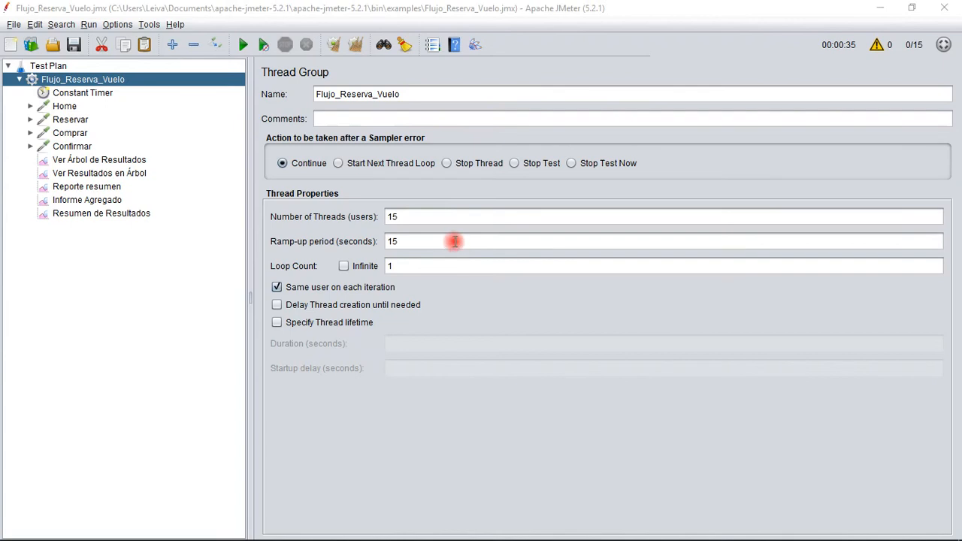
# Check the thread group's number of threads and ramp-up period
pyautogui.click(418, 217)
pyautogui.moveTo(418, 217); pyautogui.dragTo(362, 218)
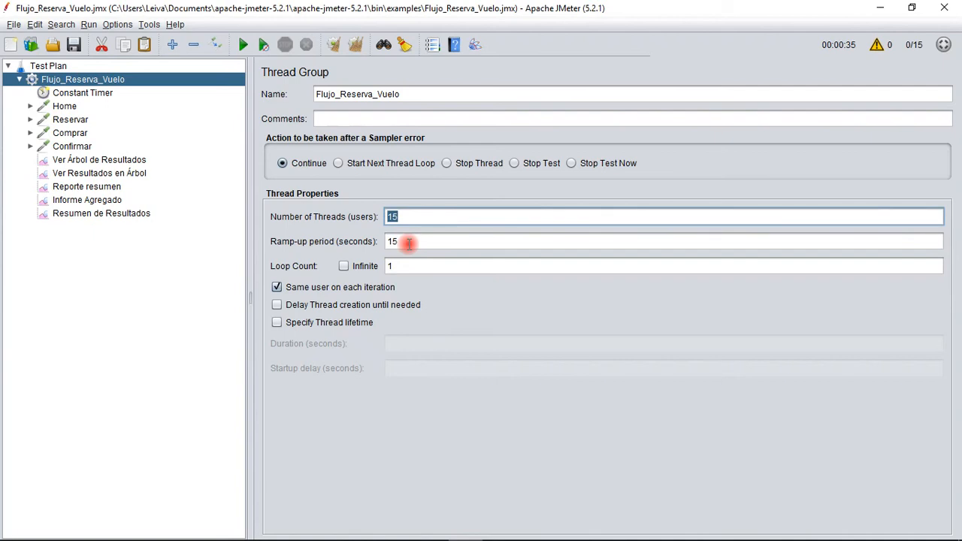
pyautogui.press('Tab')
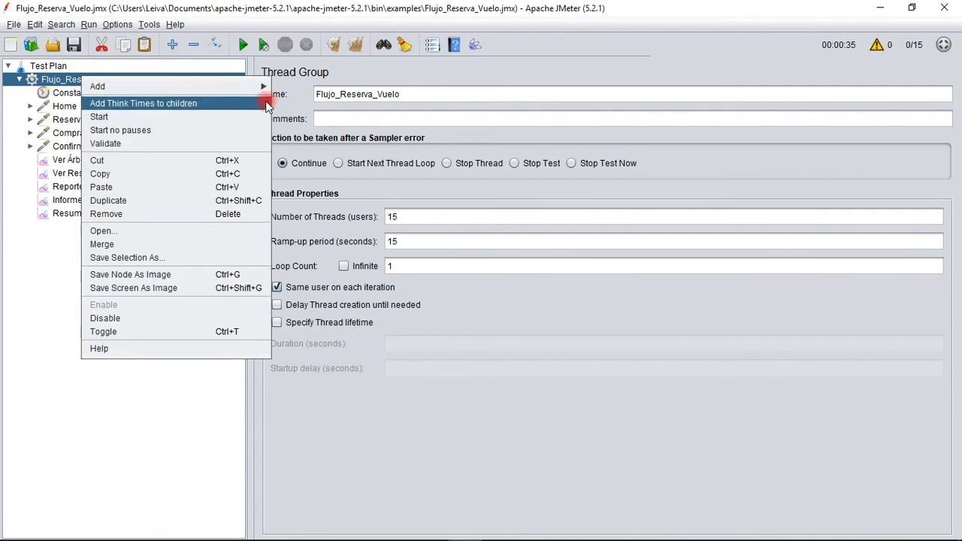
# Add a Uniform Random Timer to the thread group and place it above the Constant Timer
pyautogui.moveTo(256, 86)
pyautogui.moveTo(350, 172)
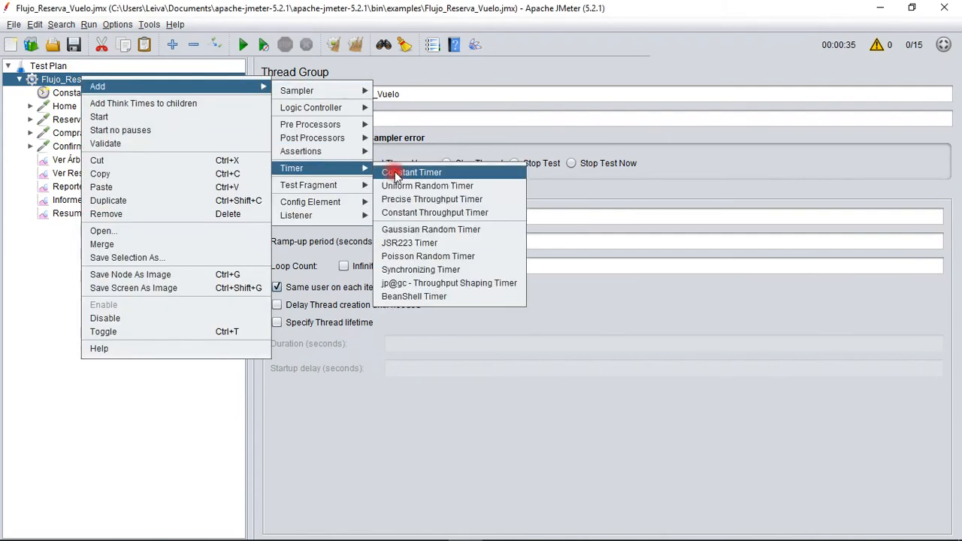
pyautogui.click(412, 188)
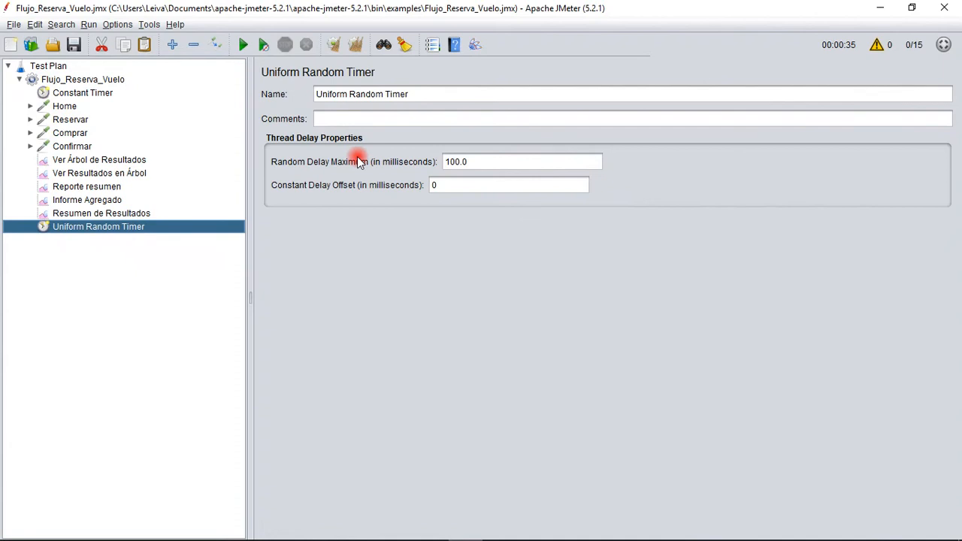
pyautogui.moveTo(110, 230); pyautogui.dragTo(113, 85)
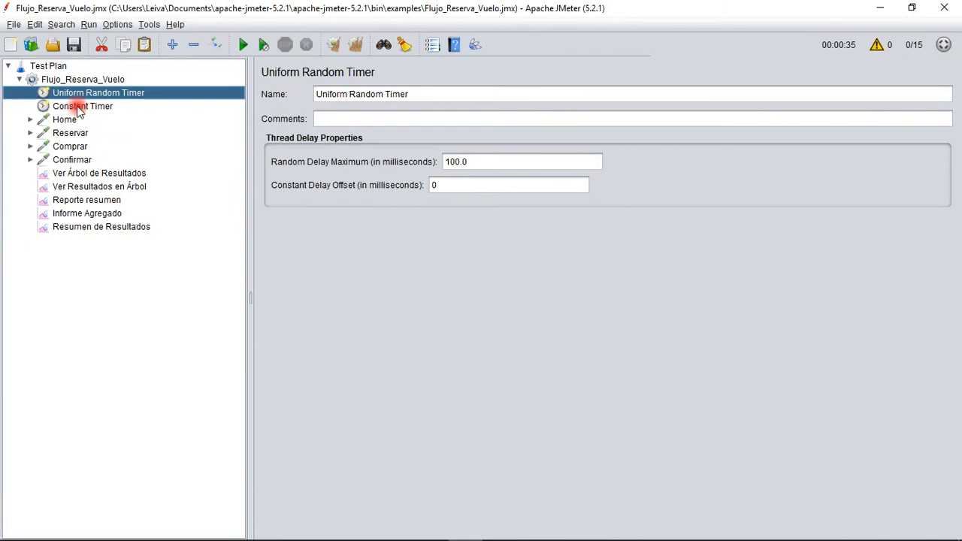
# Disable the Constant Timer in the Flujo_Reserva_Vuelo thread group
pyautogui.click(79, 107)
pyautogui.rightClick(77, 106)
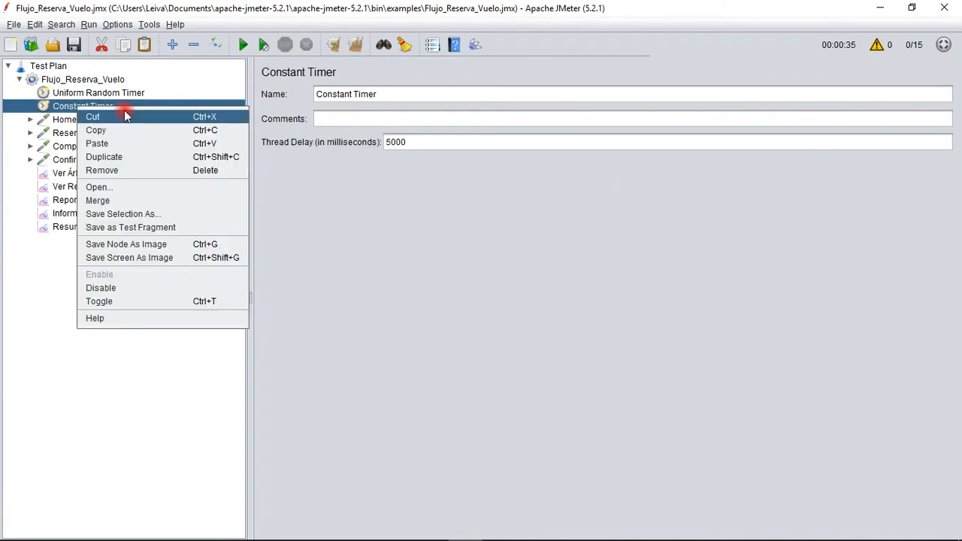
pyautogui.click(99, 289)
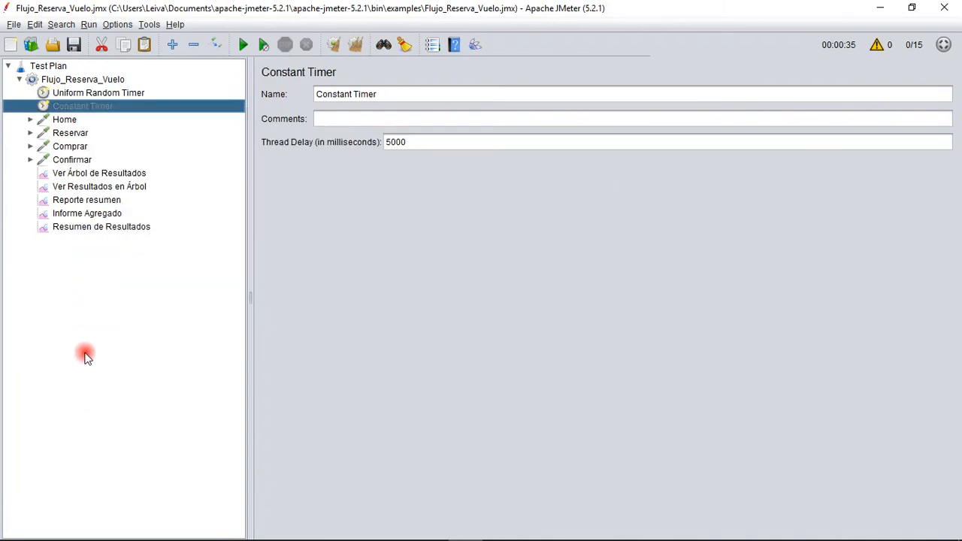
# Examine the Uniform Random Timer's Random Delay Maximum and Constant Delay Offset settings
pyautogui.click(137, 96)
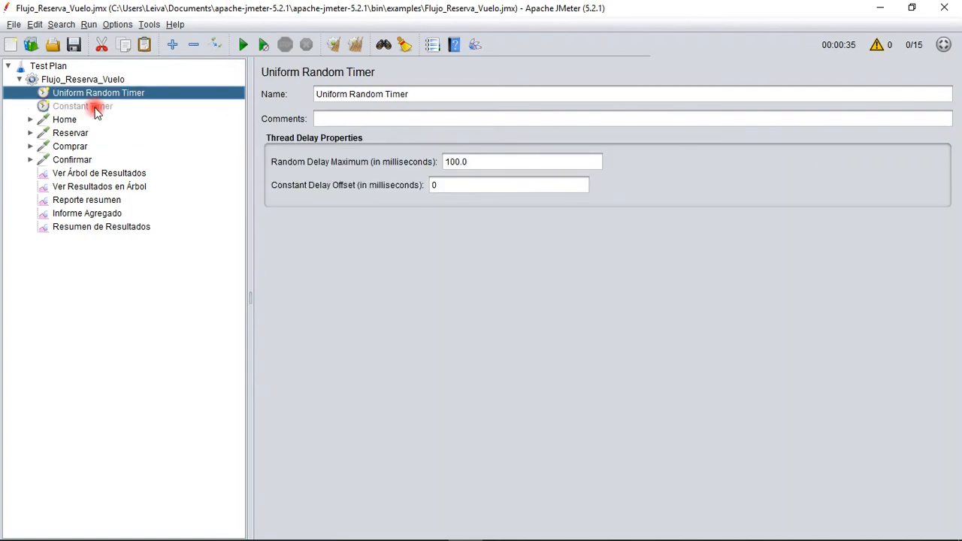
pyautogui.click(95, 108)
pyautogui.click(102, 93)
pyautogui.click(473, 185)
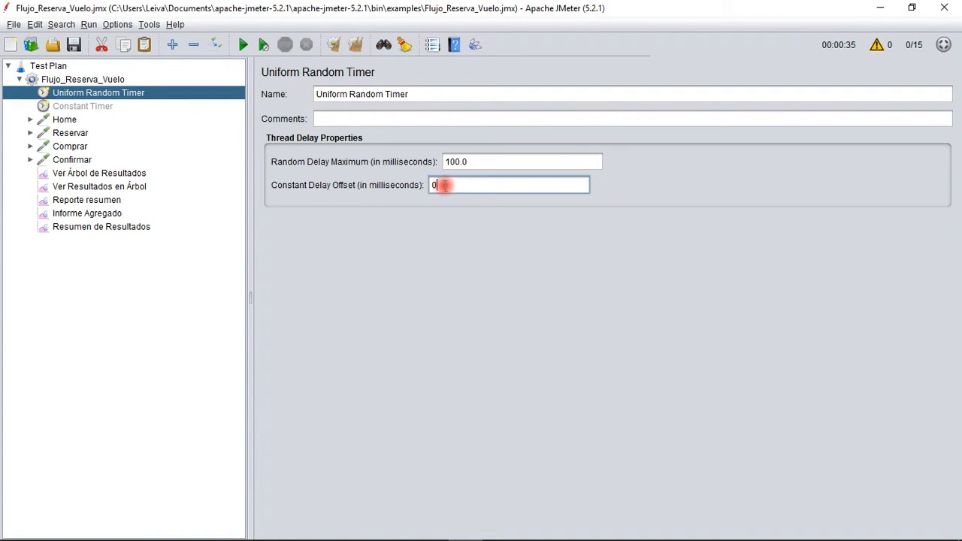
pyautogui.click(487, 164)
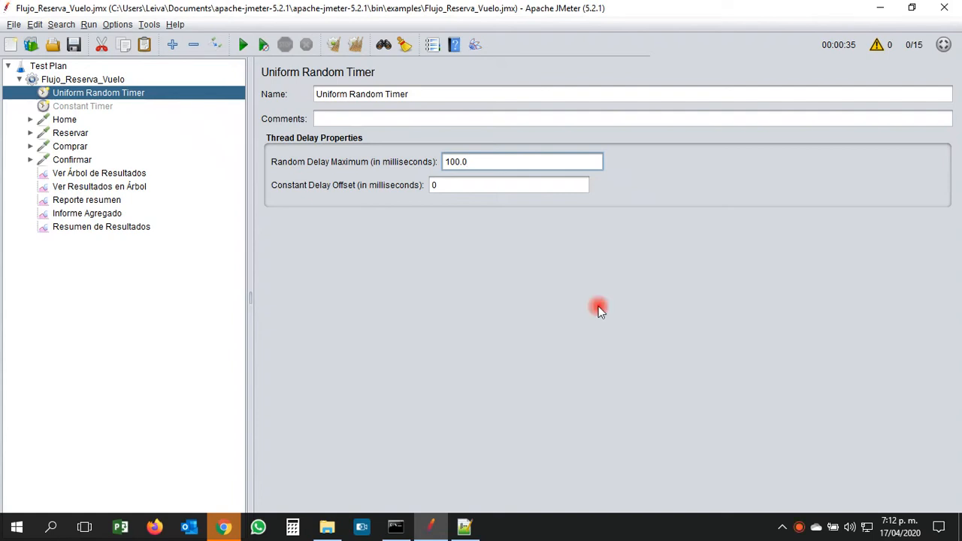
pyautogui.click(499, 187)
pyautogui.click(519, 166)
pyautogui.click(510, 187)
pyautogui.click(510, 167)
# Switch to Notepad++ and read how Formula Temporizador Aleatorio.txt explains timer.factor, the random range and the two delay parameters
pyautogui.click(466, 529)
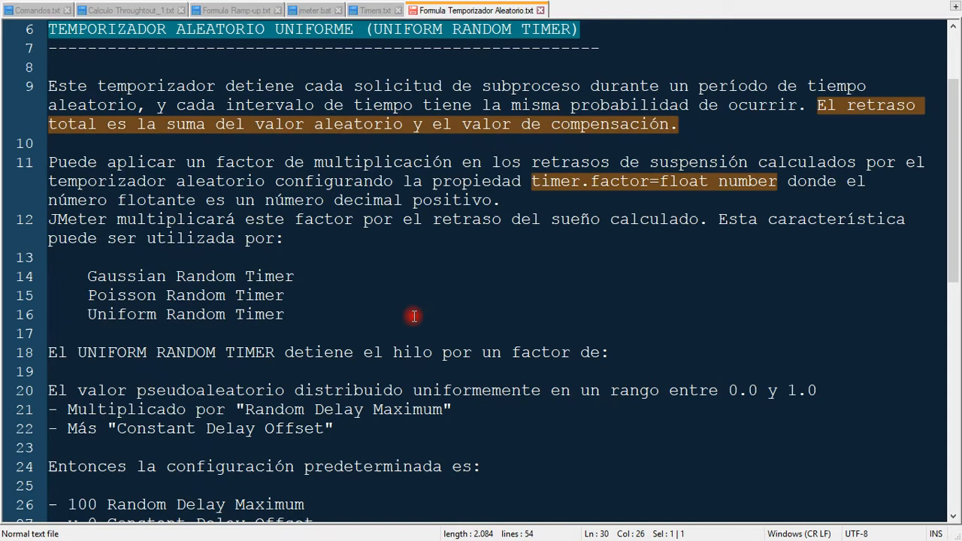
pyautogui.moveTo(532, 182); pyautogui.dragTo(777, 182)
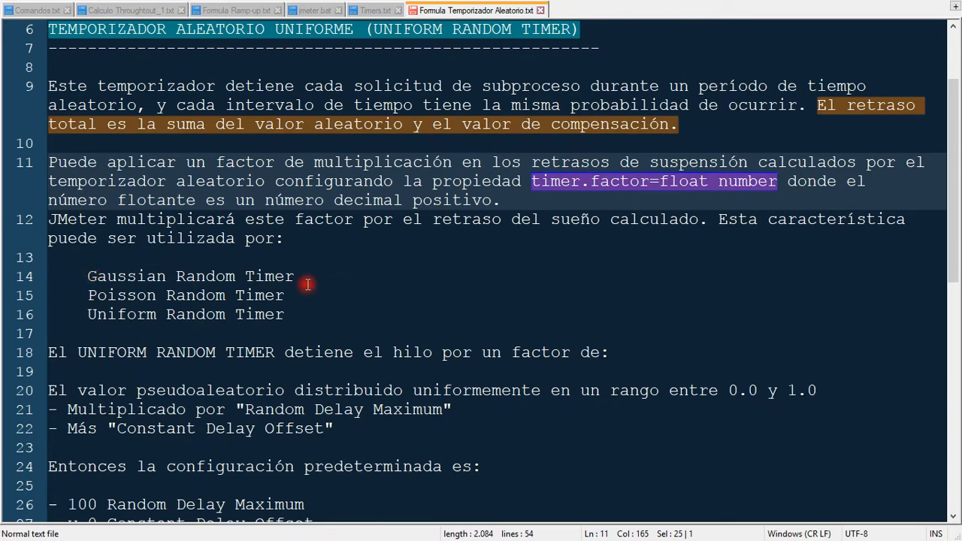
pyautogui.doubleClick(214, 277)
pyautogui.click(295, 315)
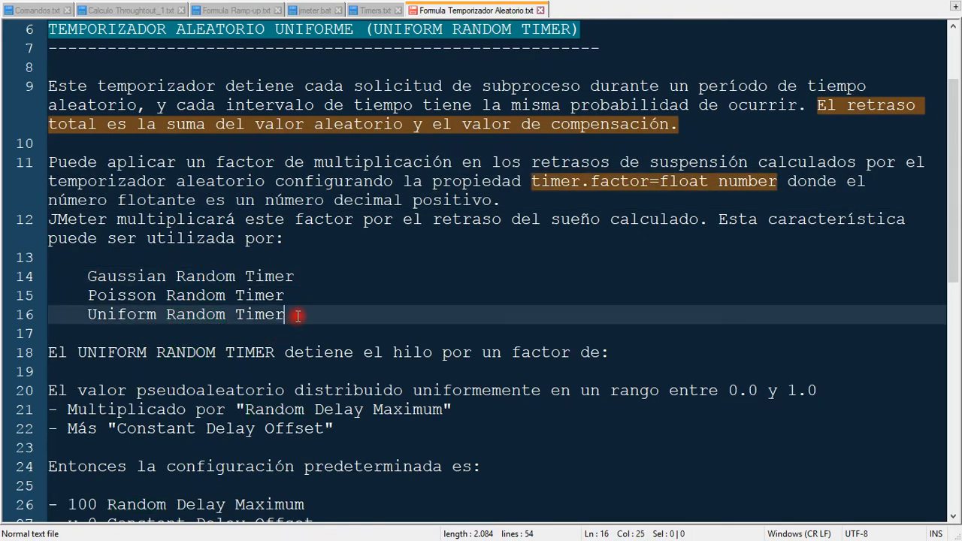
pyautogui.scroll(-2, 289, 316)
pyautogui.scroll(-3, 289, 315)
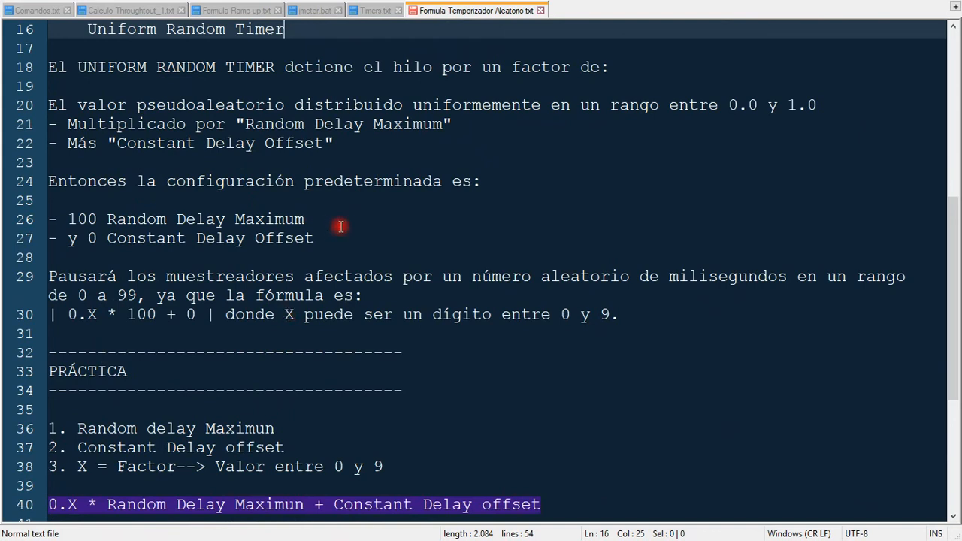
pyautogui.moveTo(730, 106); pyautogui.dragTo(761, 109)
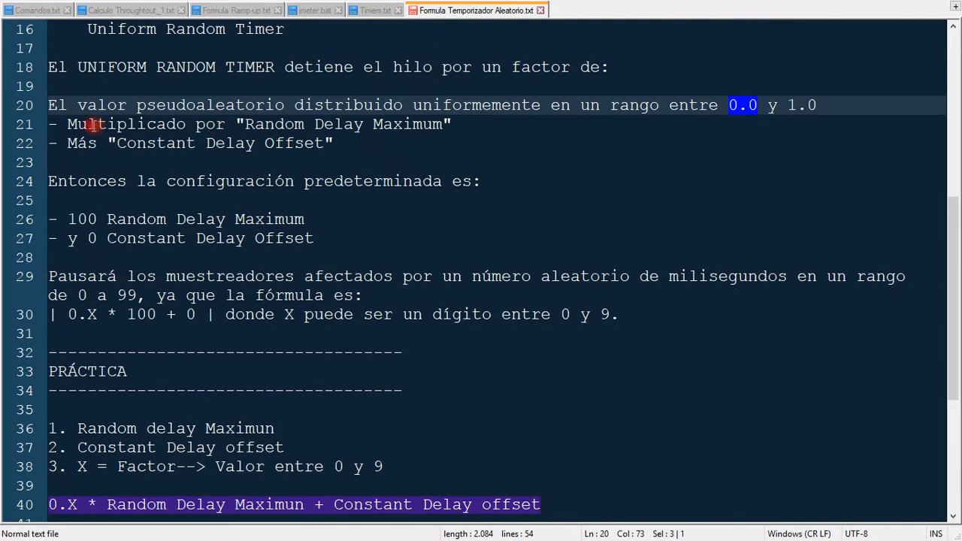
pyautogui.moveTo(248, 125); pyautogui.dragTo(446, 125)
pyautogui.moveTo(117, 144); pyautogui.dragTo(338, 146)
# Review the default Random Delay Maximum and Constant Delay Offset configuration in the notes
pyautogui.scroll(-1, 343, 96)
pyautogui.scroll(-1, 122, 147)
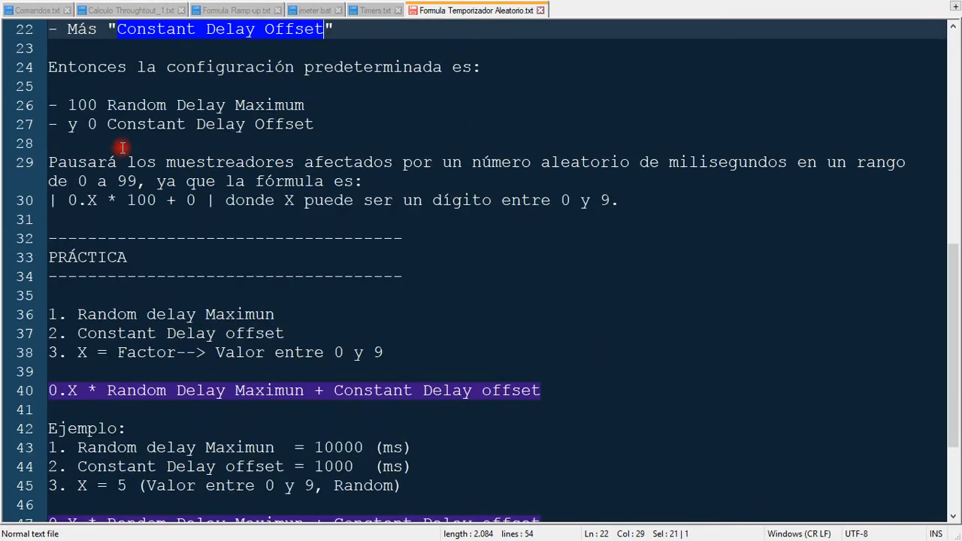
pyautogui.moveTo(50, 106); pyautogui.dragTo(351, 122)
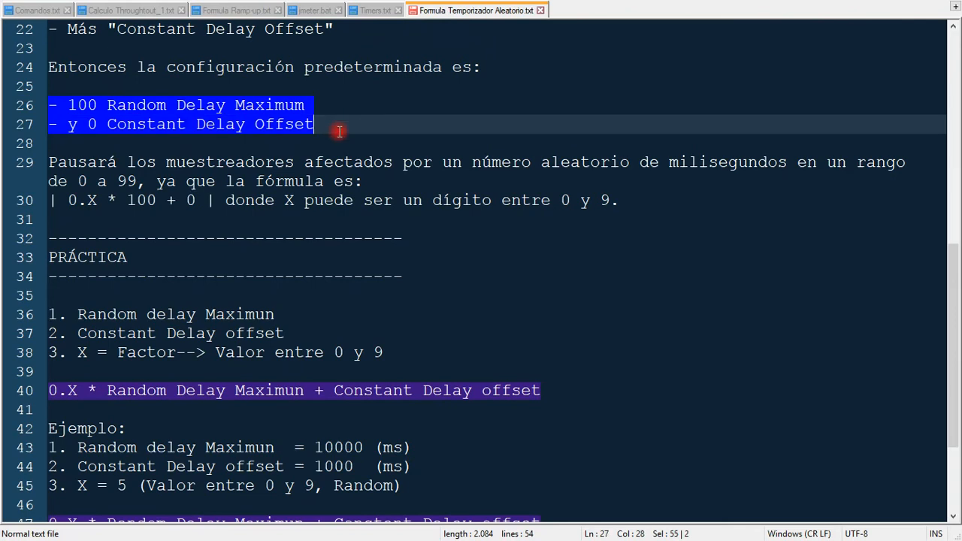
pyautogui.click(339, 131)
pyautogui.doubleClick(82, 105)
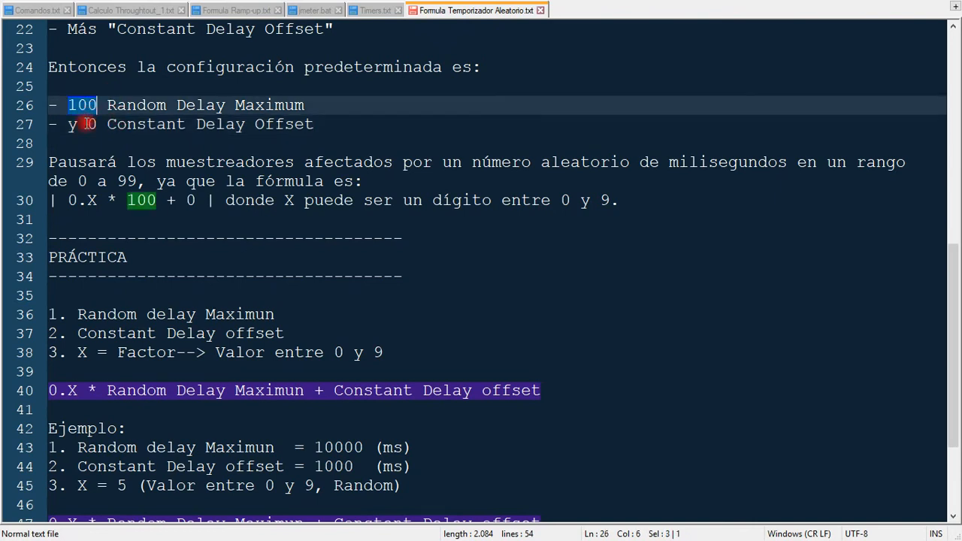
pyautogui.doubleClick(88, 123)
pyautogui.click(114, 105)
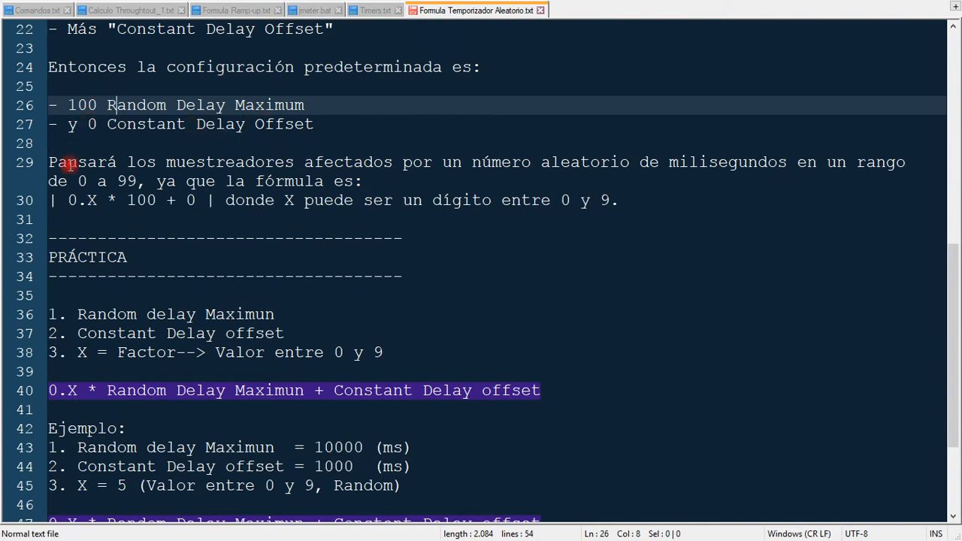
# Examine the millisecond pause range and each term of the default delay formula, including the X digit
pyautogui.scroll(-1, 76, 175)
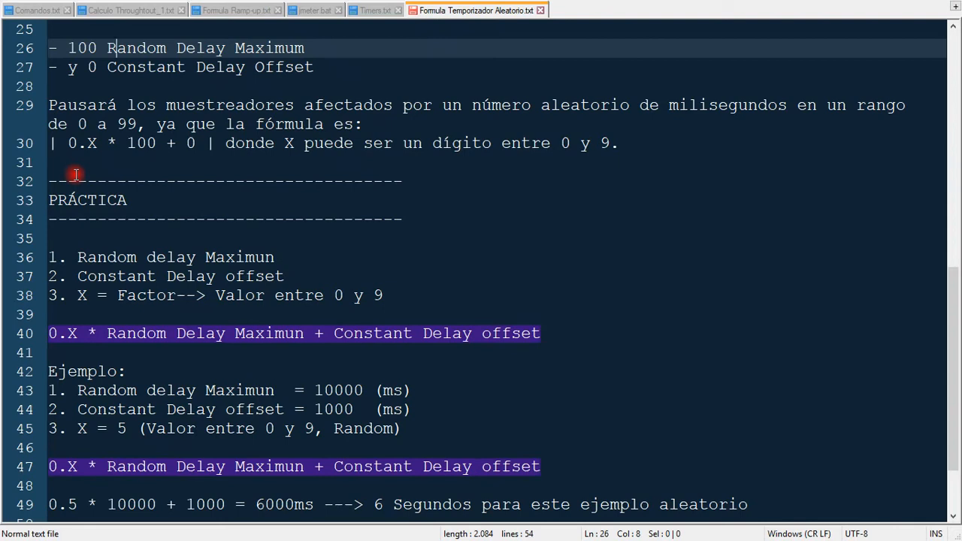
pyautogui.doubleClick(83, 124)
pyautogui.doubleClick(128, 124)
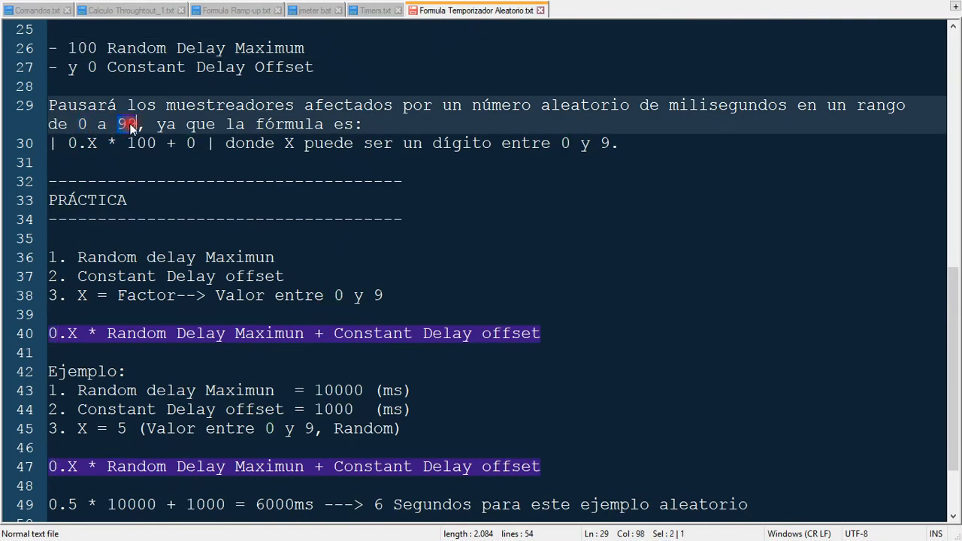
pyautogui.click(78, 143)
pyautogui.doubleClick(92, 143)
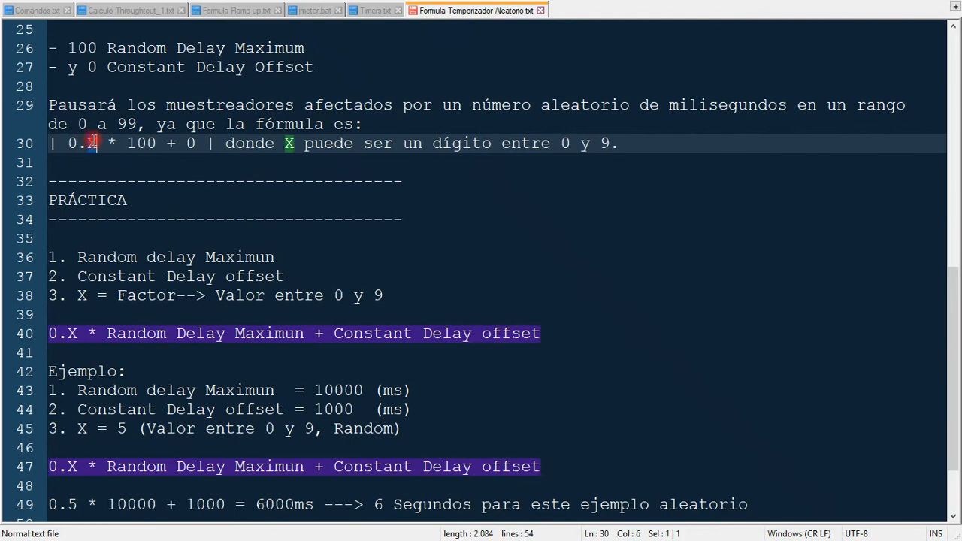
pyautogui.doubleClick(139, 142)
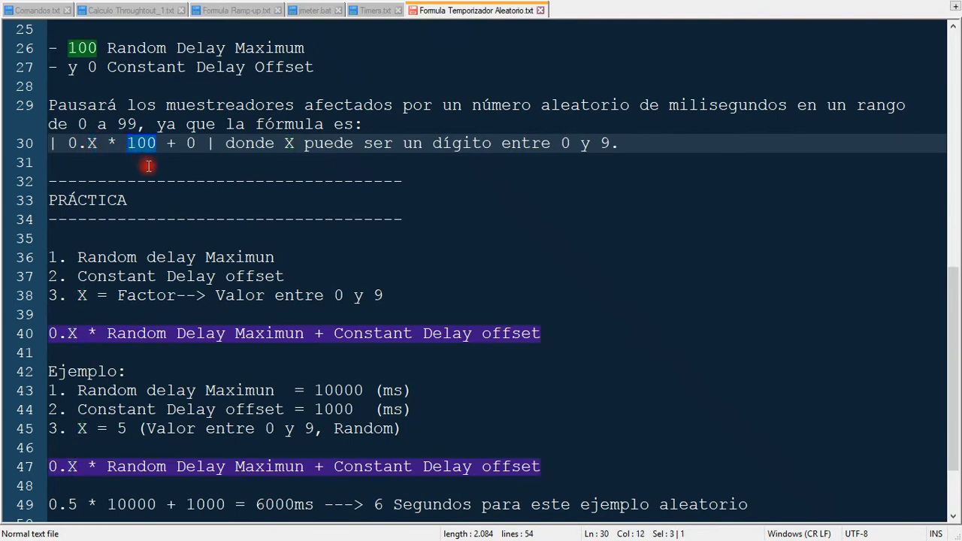
pyautogui.doubleClick(191, 143)
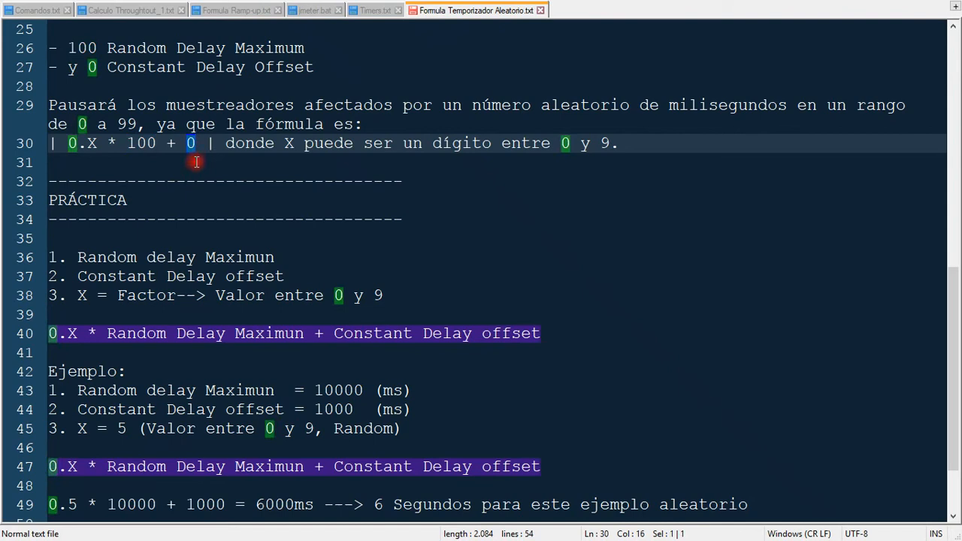
pyautogui.doubleClick(290, 142)
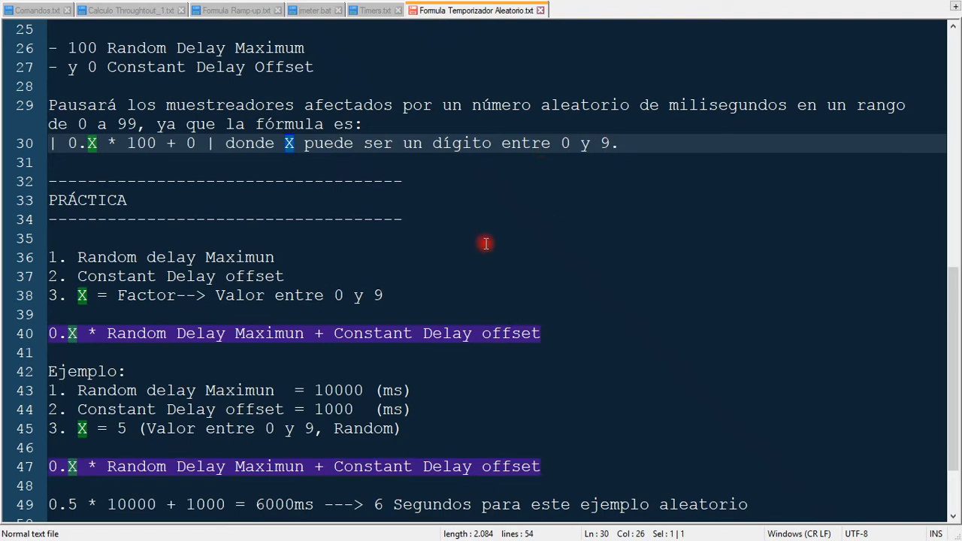
# Read the PRÁCTICA section's parameters and the Ejemplo values for maximum delay, constant offset and factor X
pyautogui.scroll(-1, 425, 247)
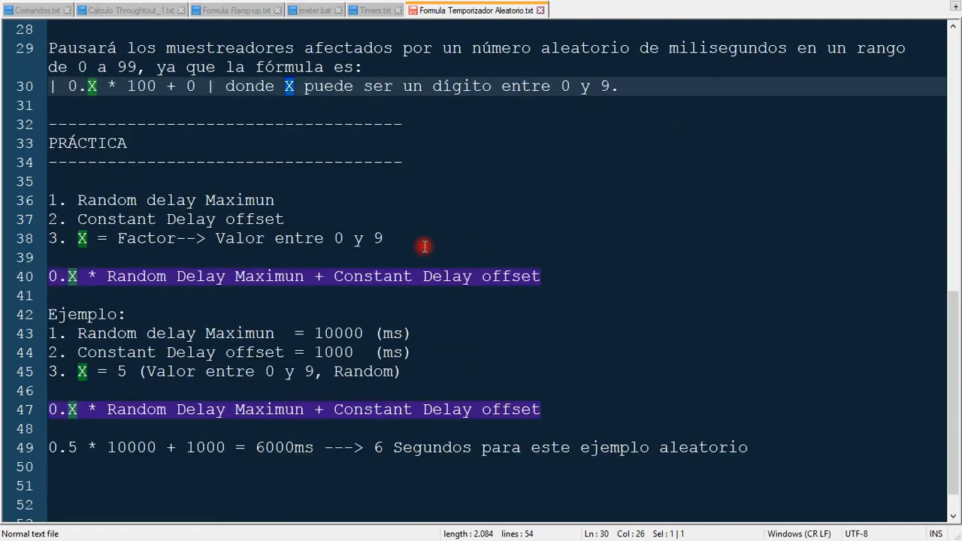
pyautogui.scroll(-1, 423, 247)
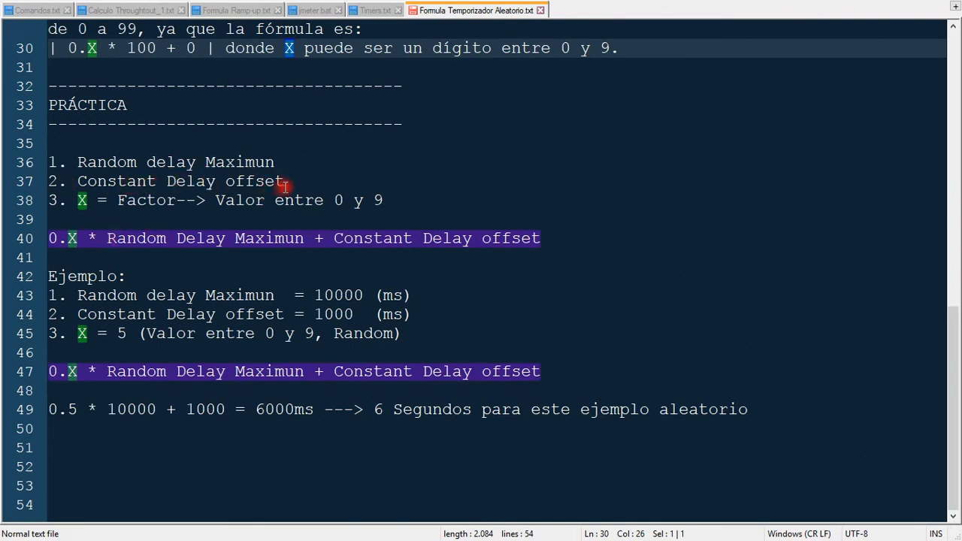
pyautogui.moveTo(284, 182); pyautogui.dragTo(167, 182)
pyautogui.click(159, 279)
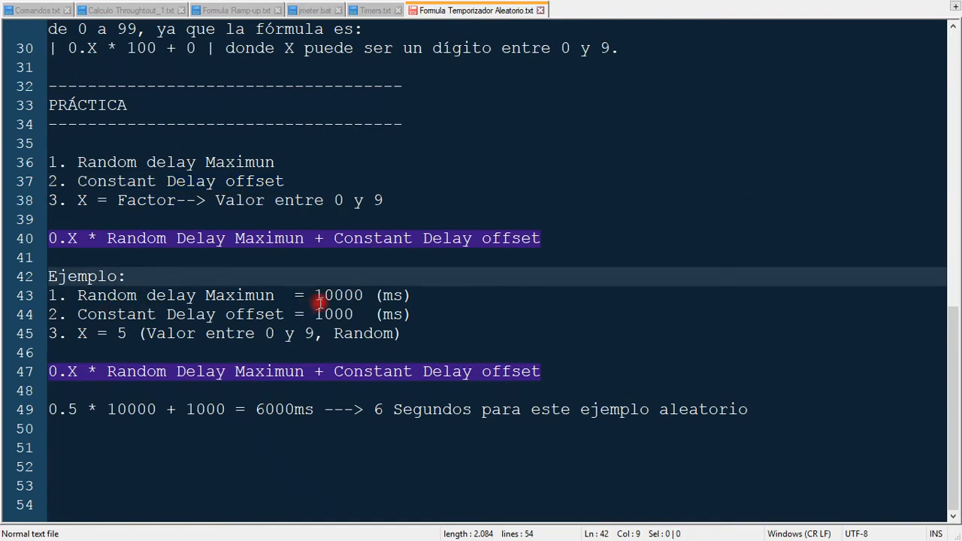
pyautogui.doubleClick(354, 295)
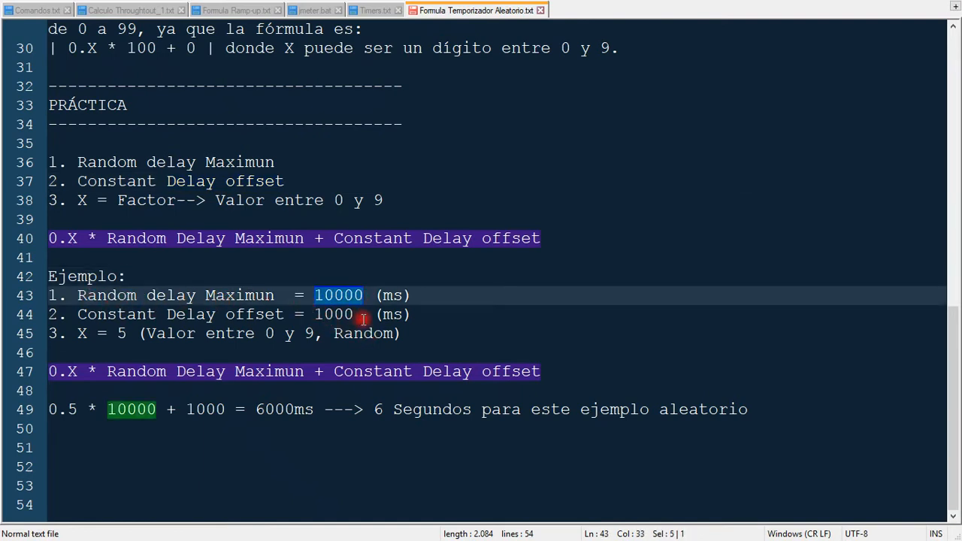
pyautogui.moveTo(78, 315); pyautogui.dragTo(290, 316)
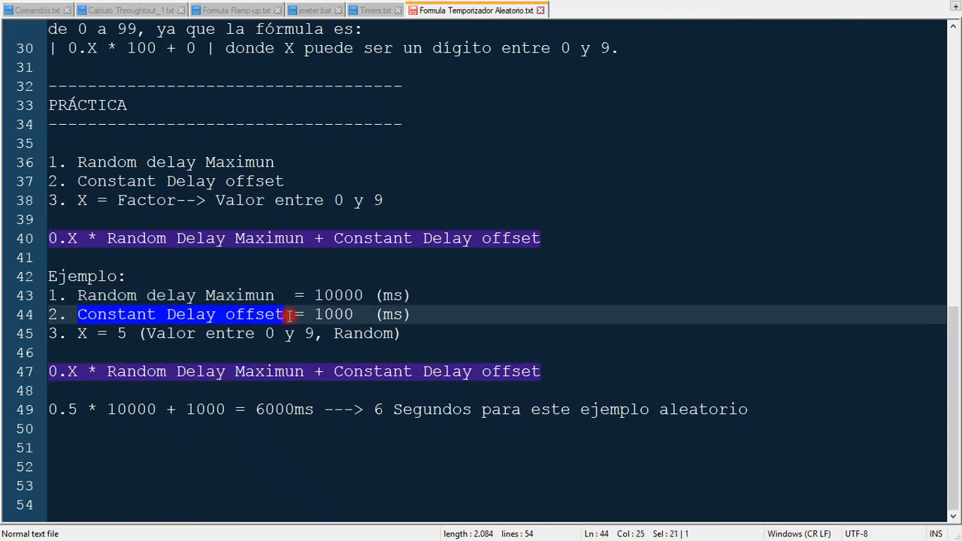
pyautogui.doubleClick(331, 314)
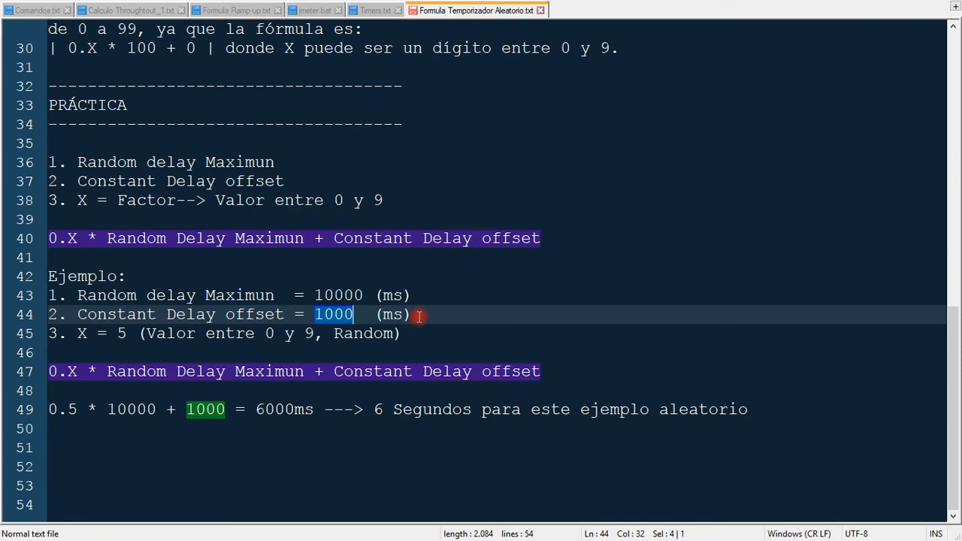
pyautogui.doubleClick(81, 333)
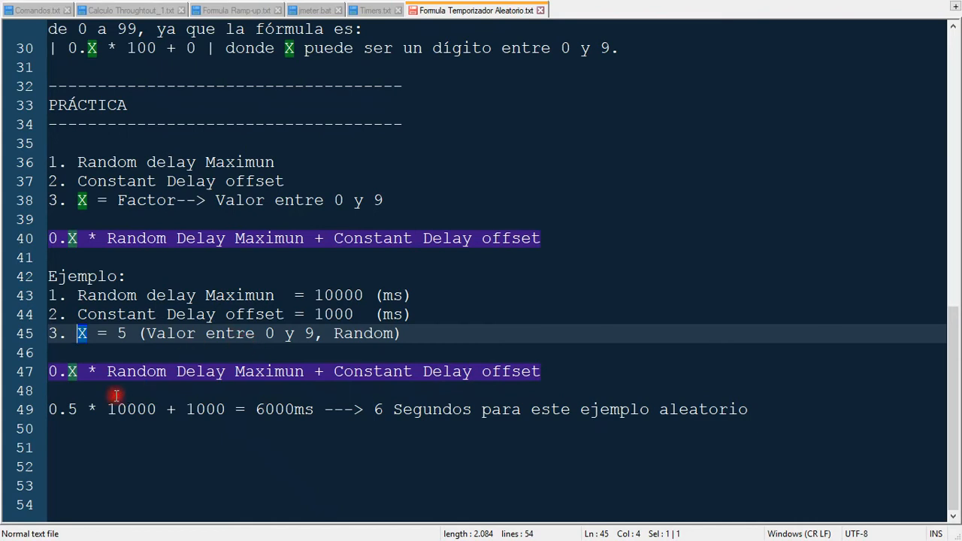
pyautogui.doubleClick(122, 333)
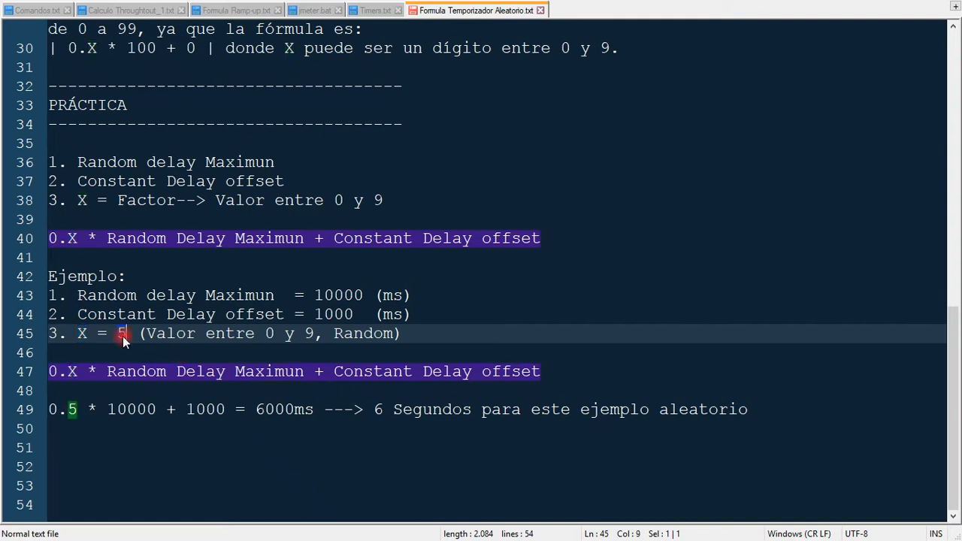
# Check each term of the worked delay calculation under the example against the example's parameters
pyautogui.doubleClick(72, 410)
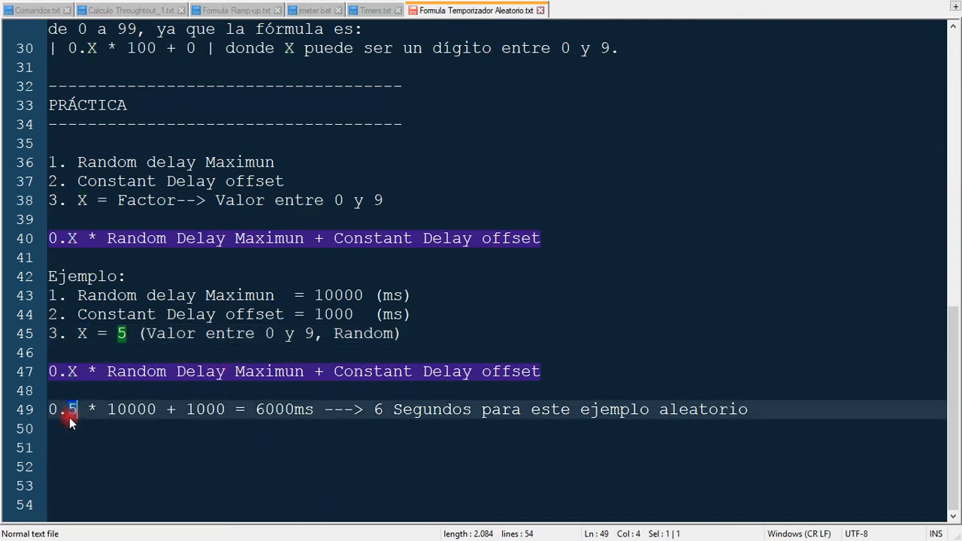
pyautogui.doubleClick(54, 410)
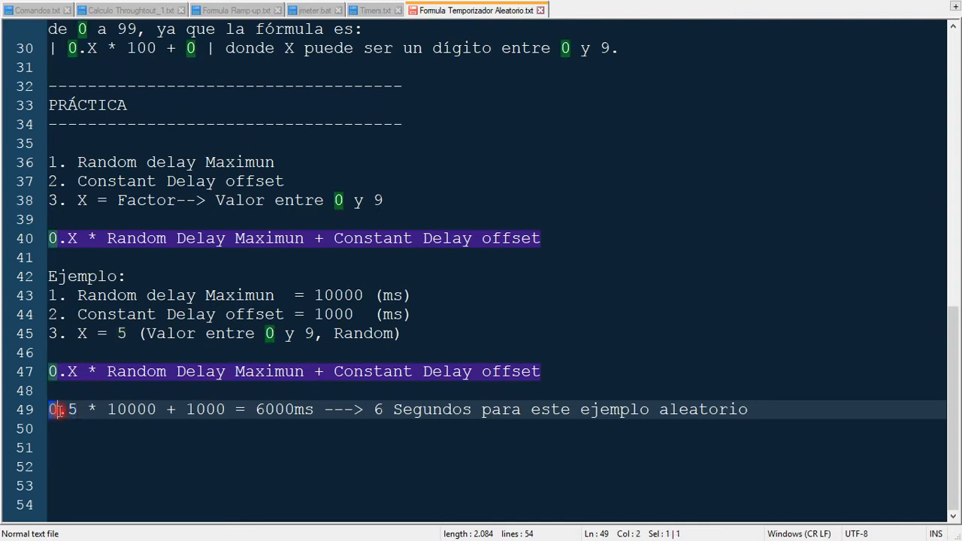
pyautogui.doubleClick(133, 412)
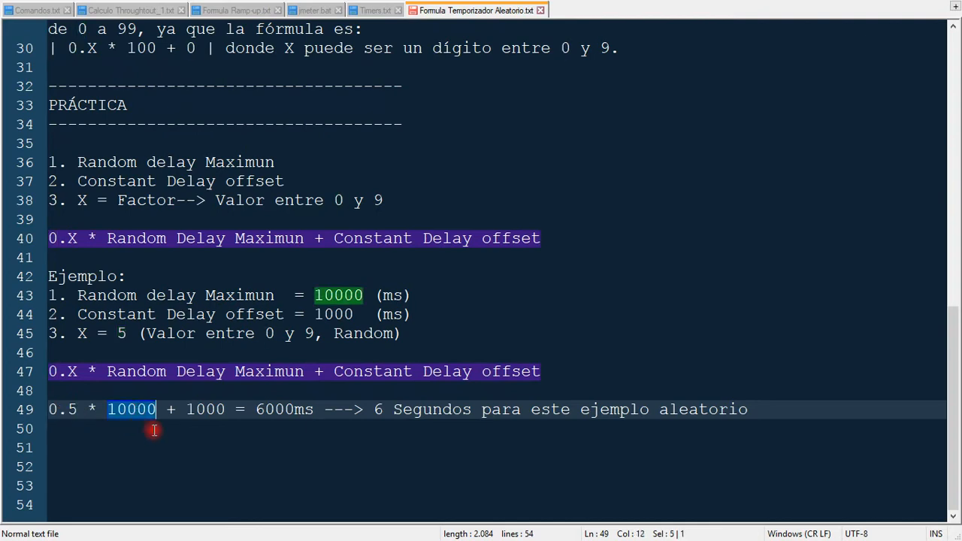
pyautogui.doubleClick(204, 410)
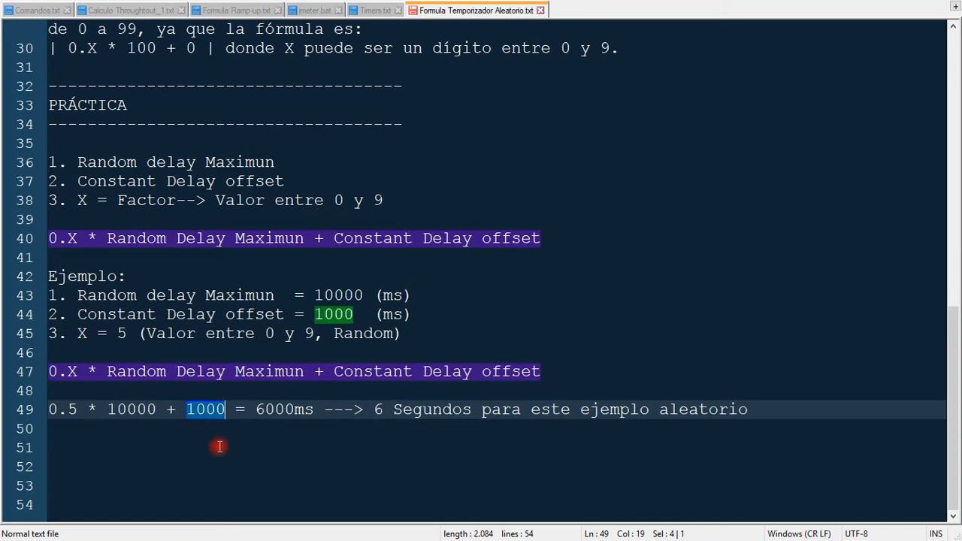
pyautogui.doubleClick(260, 412)
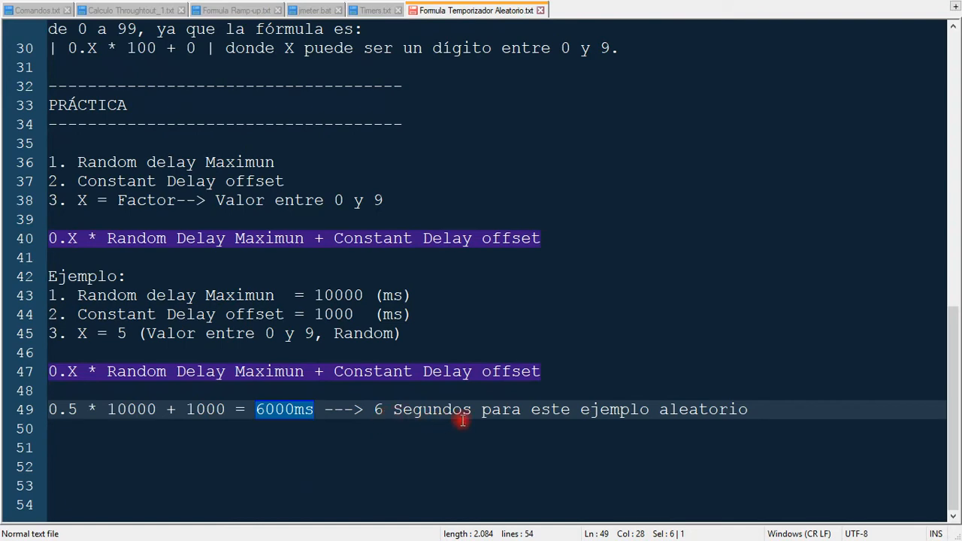
pyautogui.click(788, 410)
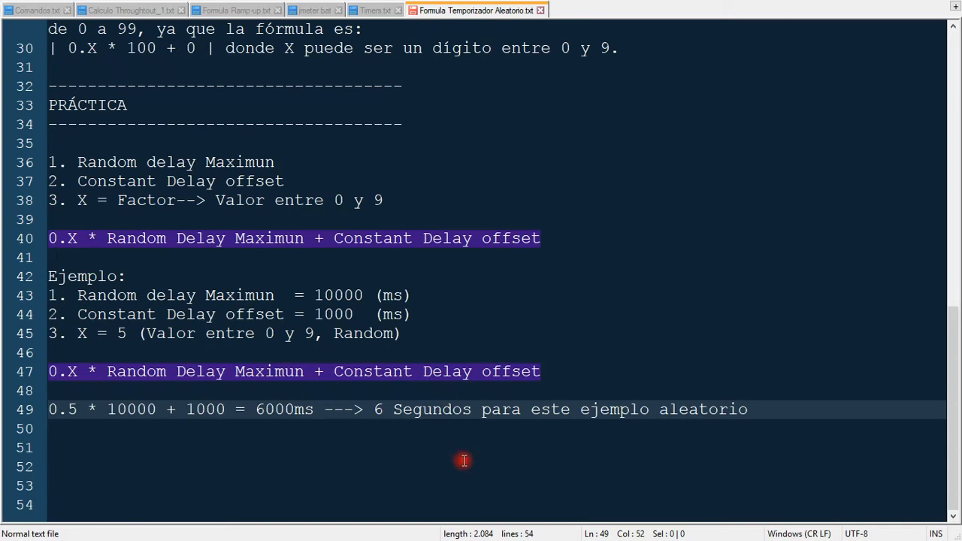
pyautogui.doubleClick(336, 316)
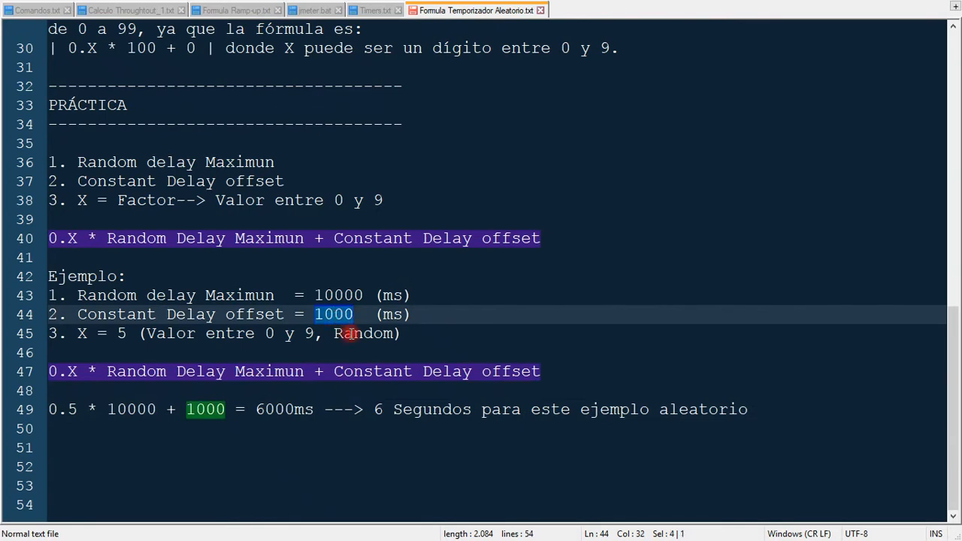
# Trace the example's maximum delay and X factor into the worked formula and check its result in milliseconds
pyautogui.doubleClick(335, 295)
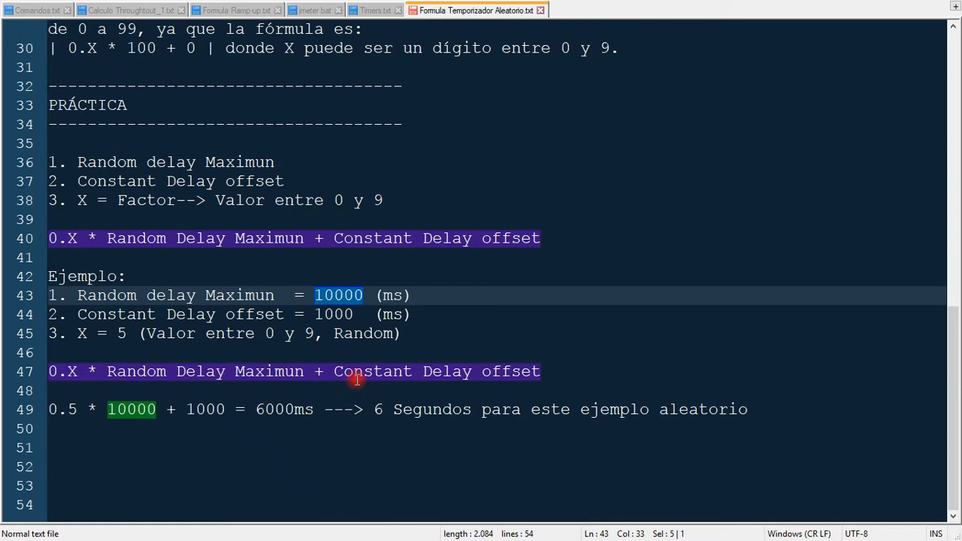
pyautogui.doubleClick(122, 333)
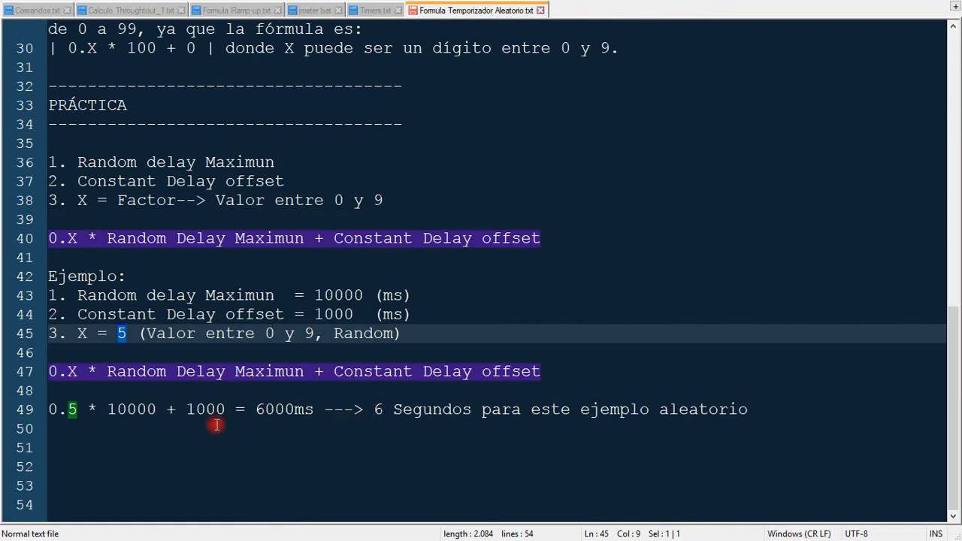
pyautogui.moveTo(62, 409); pyautogui.dragTo(78, 409)
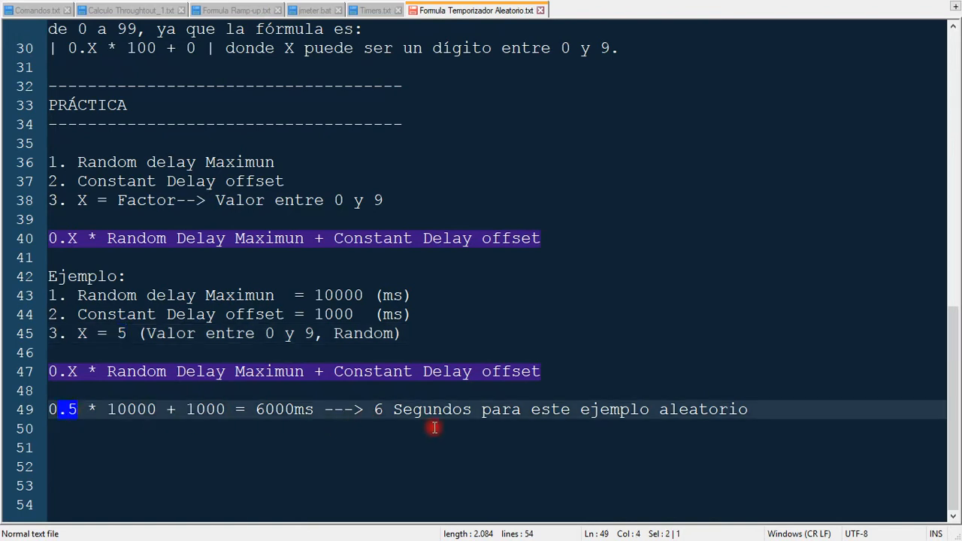
pyautogui.moveTo(256, 411); pyautogui.dragTo(321, 420)
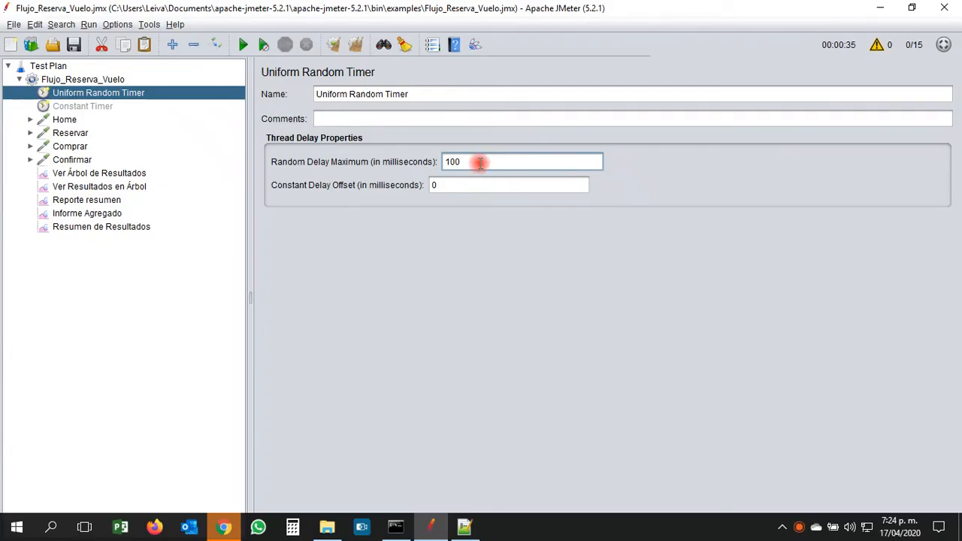
# Set the Uniform Random Timer's Random Delay Maximum to 10000 ms and its Constant Delay Offset to 1000 ms
pyautogui.moveTo(478, 162); pyautogui.dragTo(419, 159)
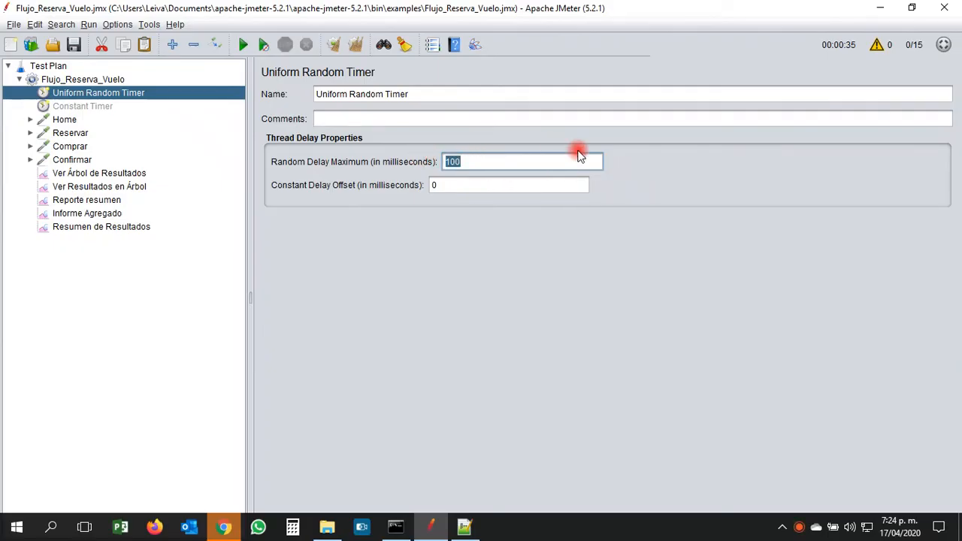
pyautogui.write('10000')
pyautogui.press('Tab')
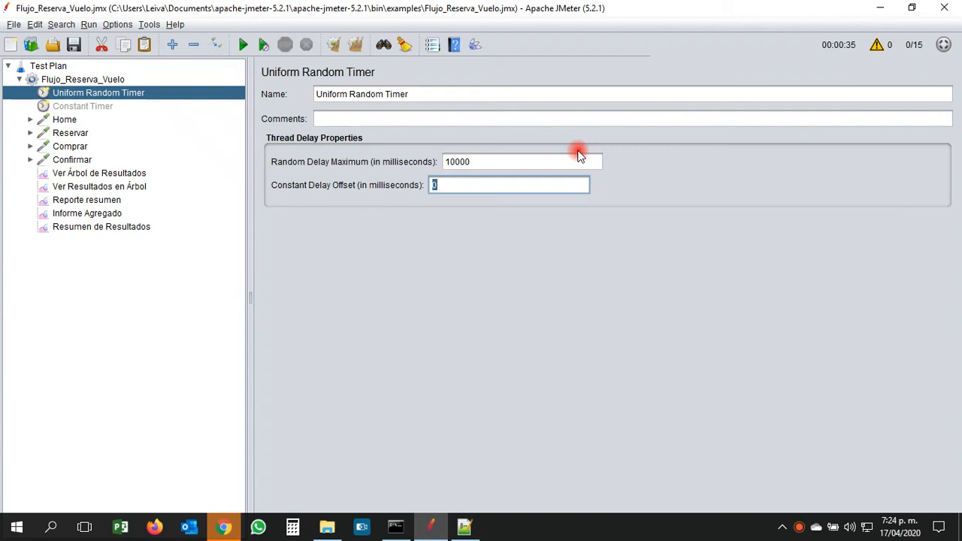
pyautogui.write('1000')
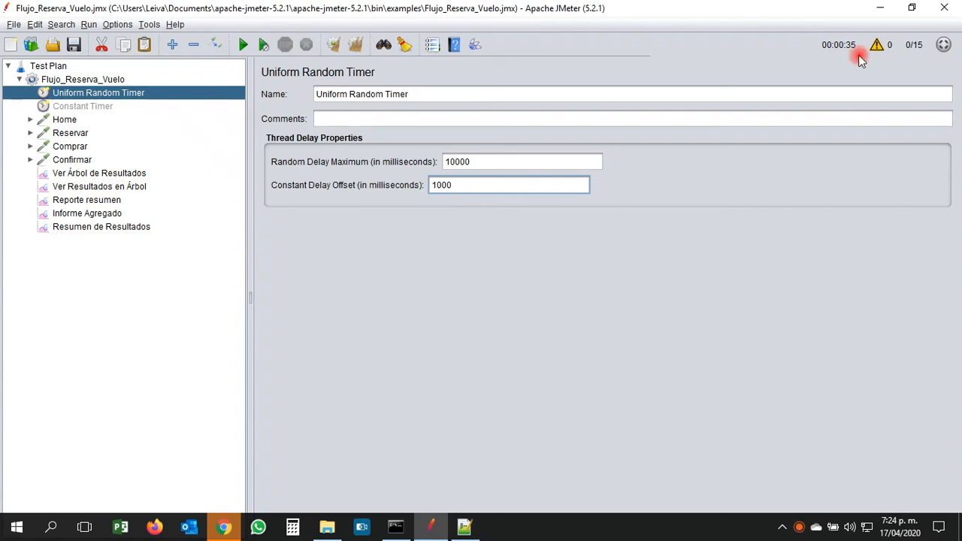
pyautogui.press('Tab')
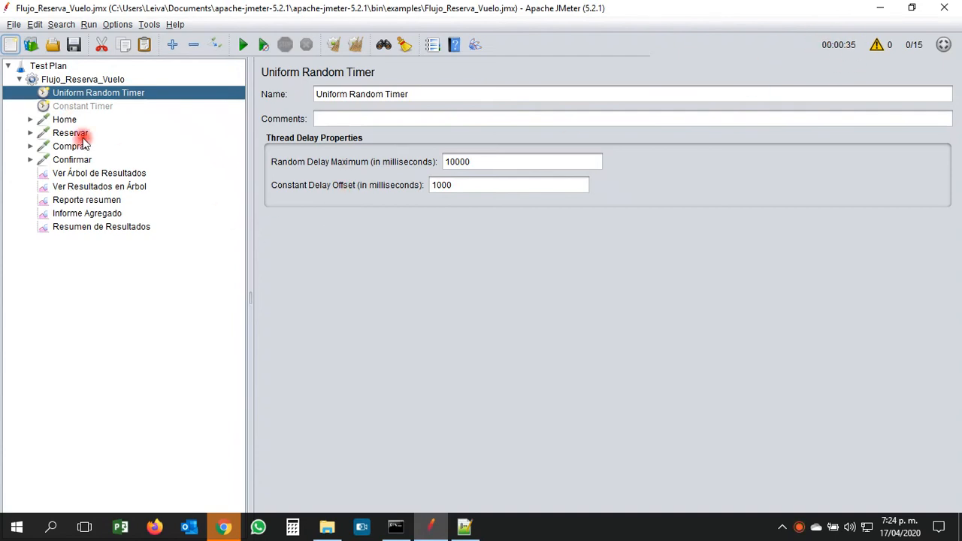
# Clear all previous results and run the Flujo_Reserva_Vuelo test, overwriting the existing reporte file
pyautogui.click(88, 200)
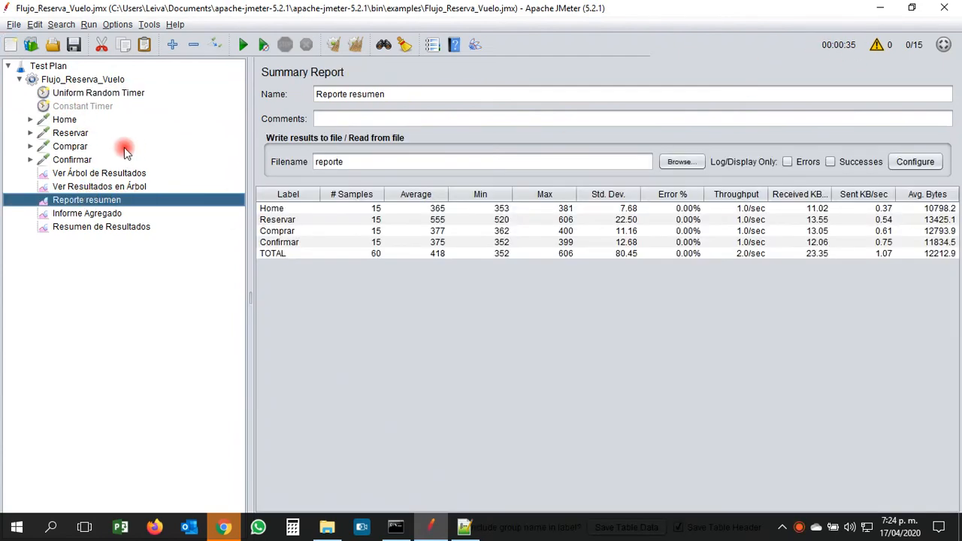
pyautogui.click(356, 44)
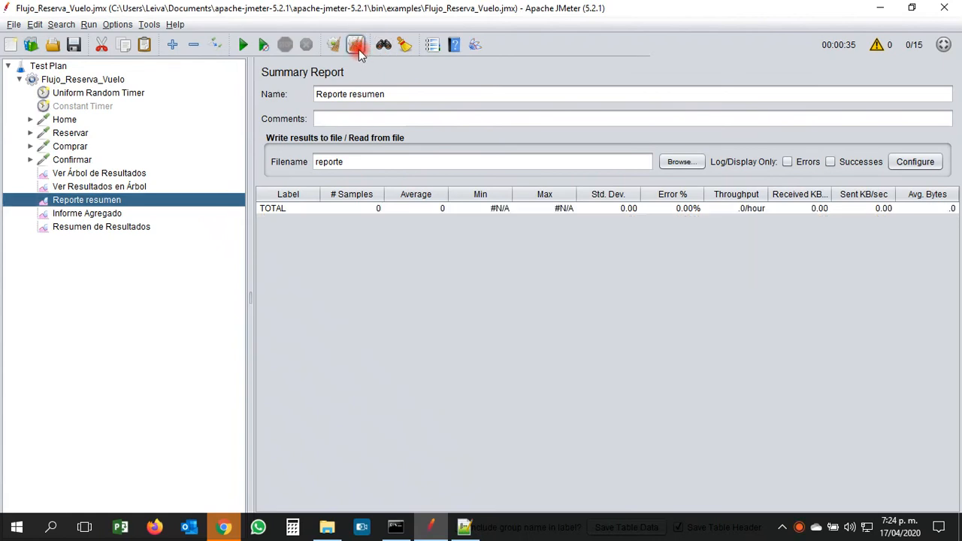
pyautogui.click(76, 94)
pyautogui.click(83, 80)
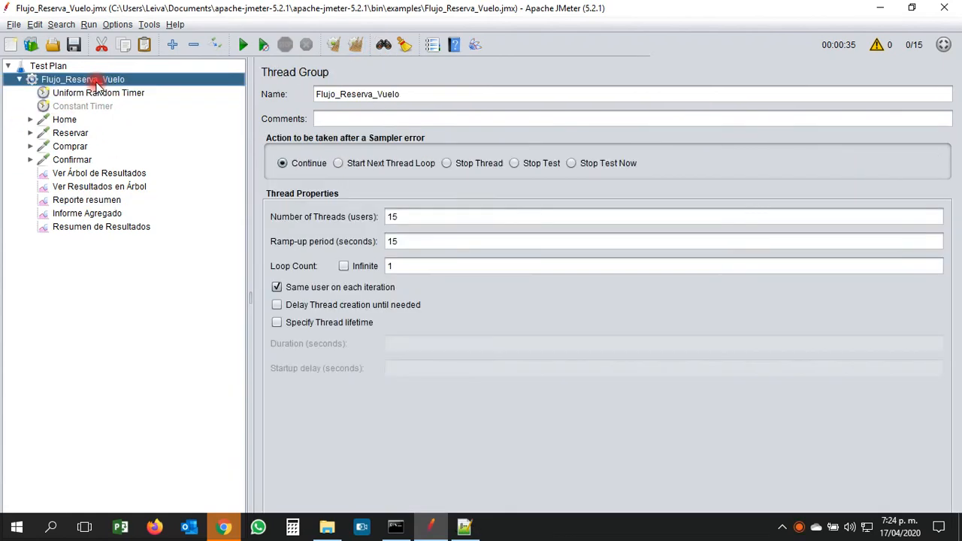
pyautogui.click(75, 95)
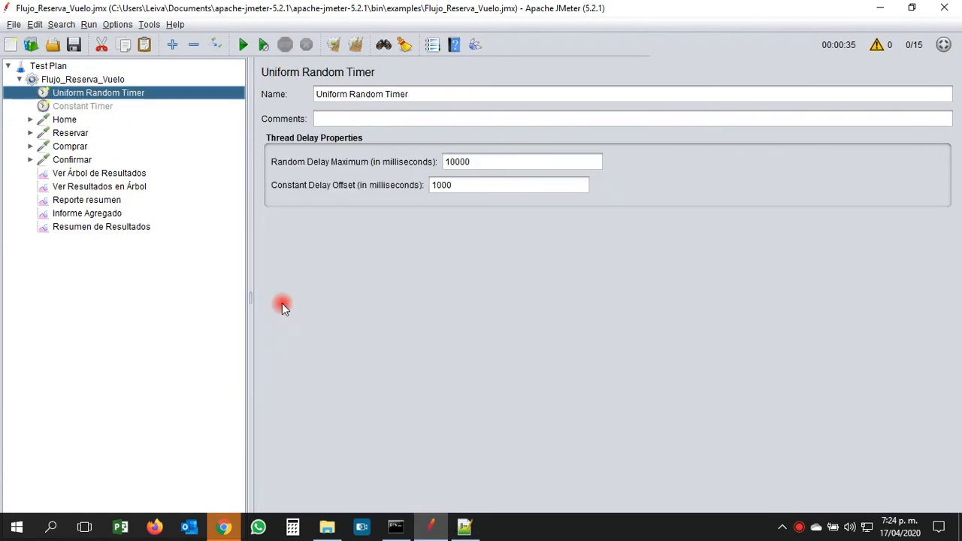
pyautogui.click(243, 47)
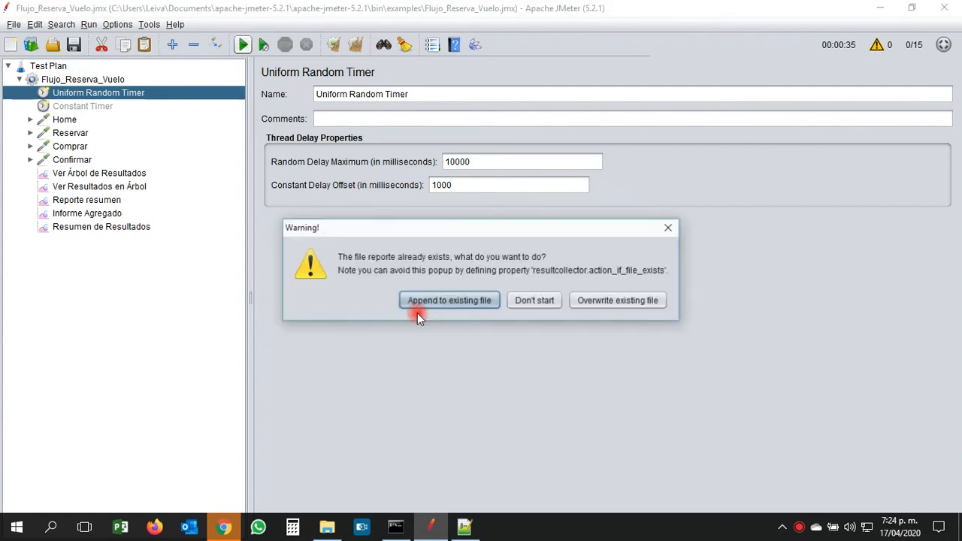
pyautogui.click(581, 306)
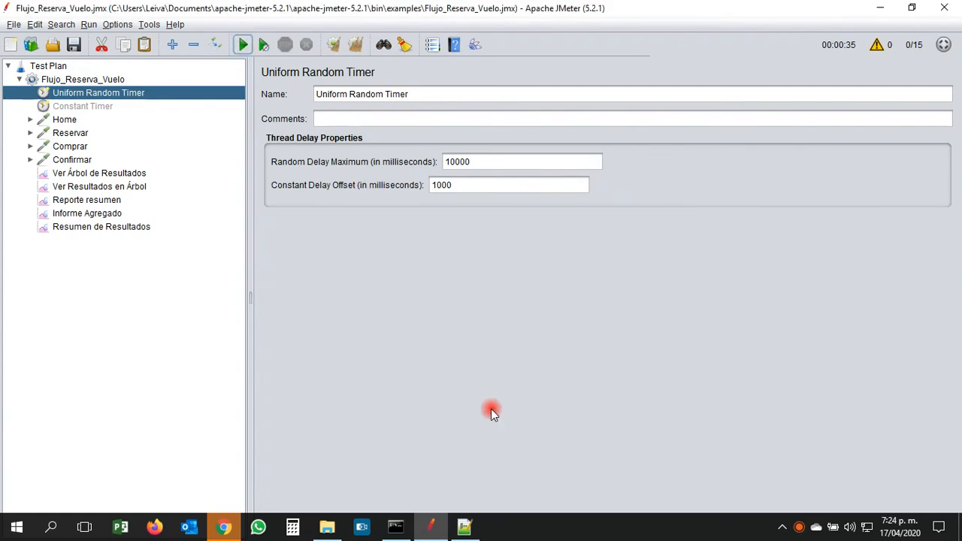
# Examine the order of incoming samples in Ver Árbol de Resultados while the test runs
pyautogui.click(97, 174)
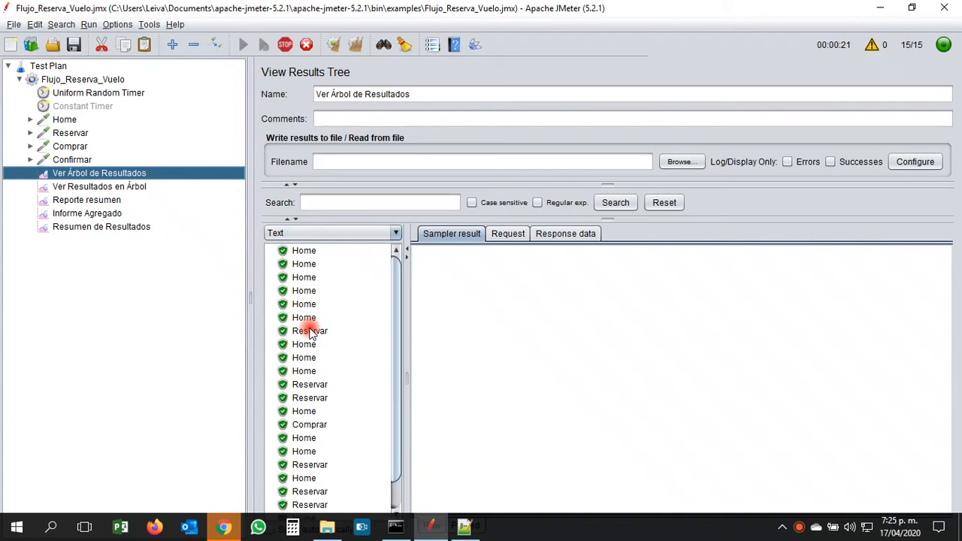
pyautogui.scroll(-5, 310, 334)
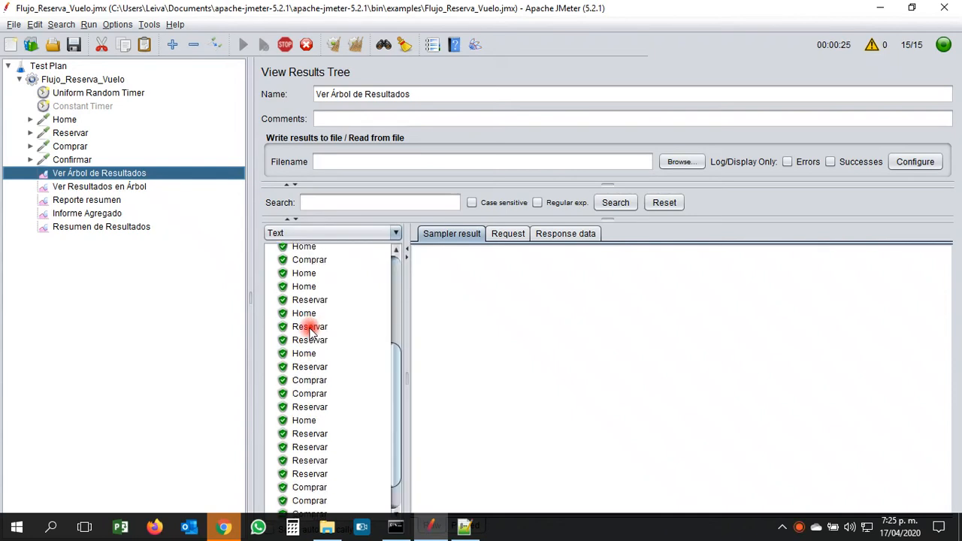
pyautogui.scroll(3, 311, 334)
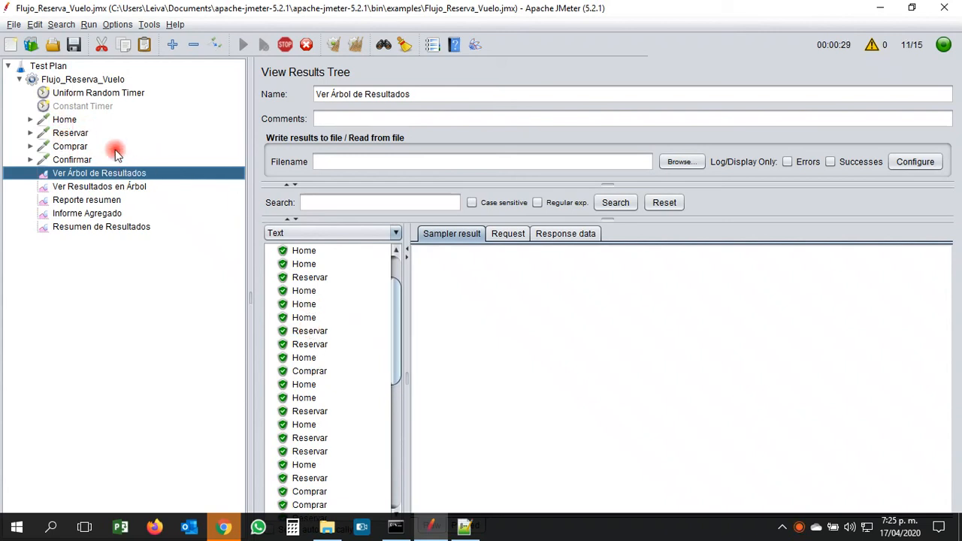
# Look through the Home, Reservar, Comprar and Confirmar HTTP requests that the random timer applies to
pyautogui.click(62, 119)
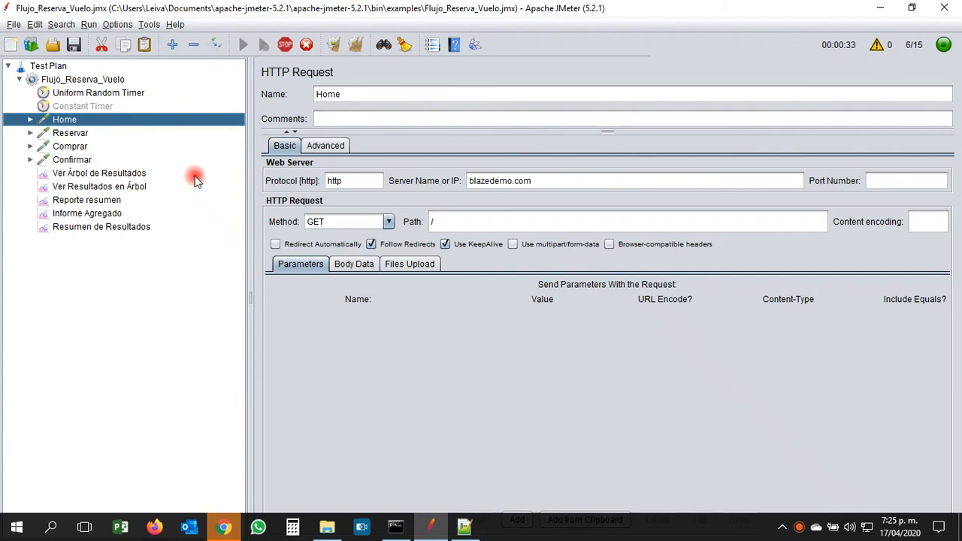
pyautogui.press('Down')
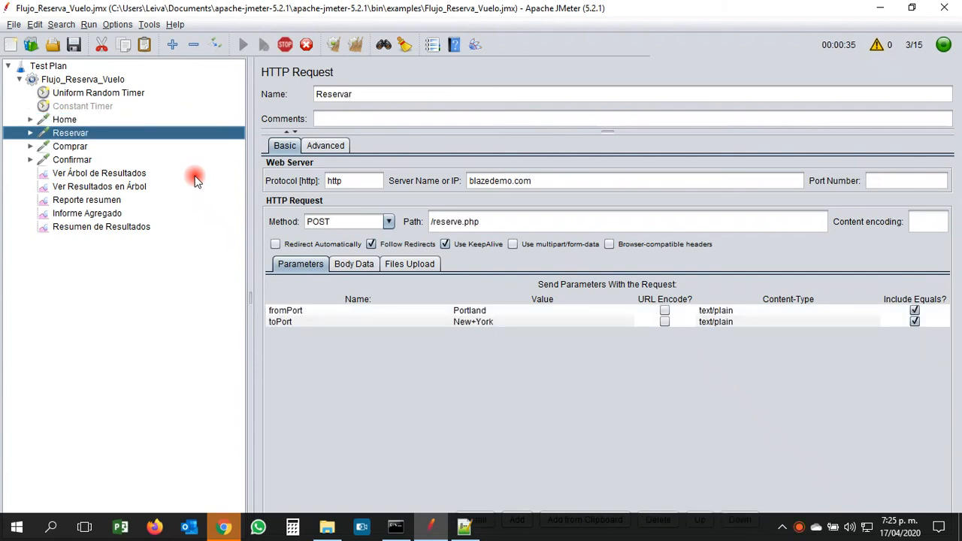
pyautogui.press('Up')
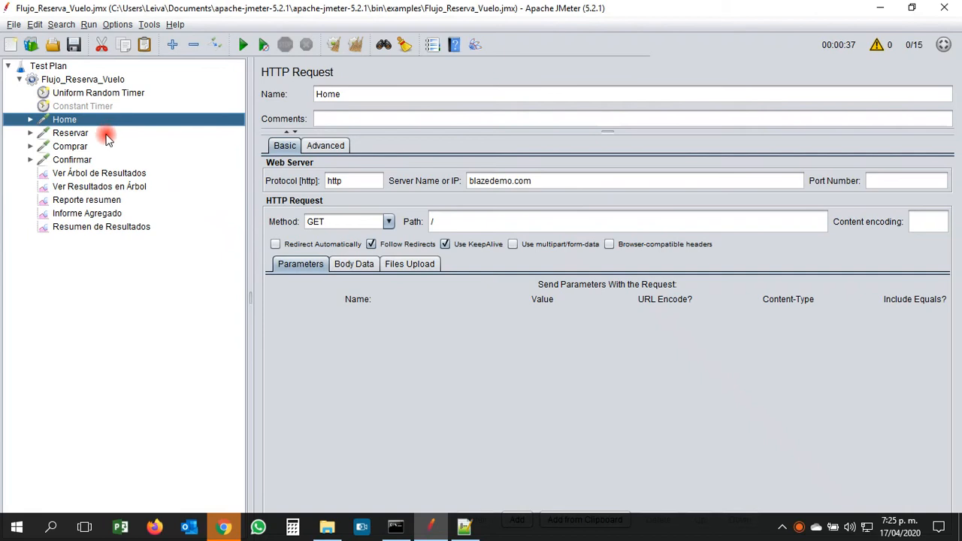
pyautogui.click(79, 133)
pyautogui.press('Down')
pyautogui.press('Down')
pyautogui.press('Up')
pyautogui.press('Up')
pyautogui.press('Up')
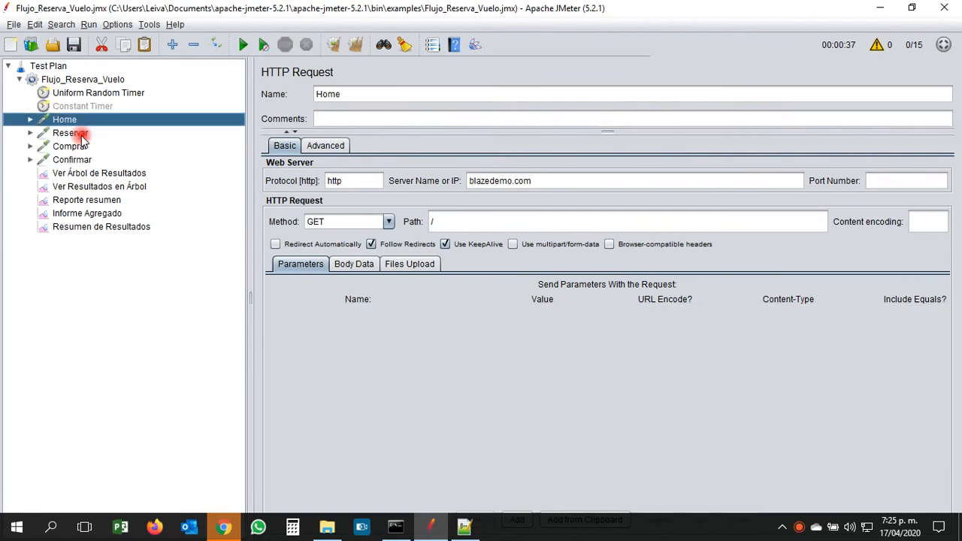
# Compare the finished run's samples in Ver Resultados en Árbol and Ver Árbol de Resultados
pyautogui.click(77, 187)
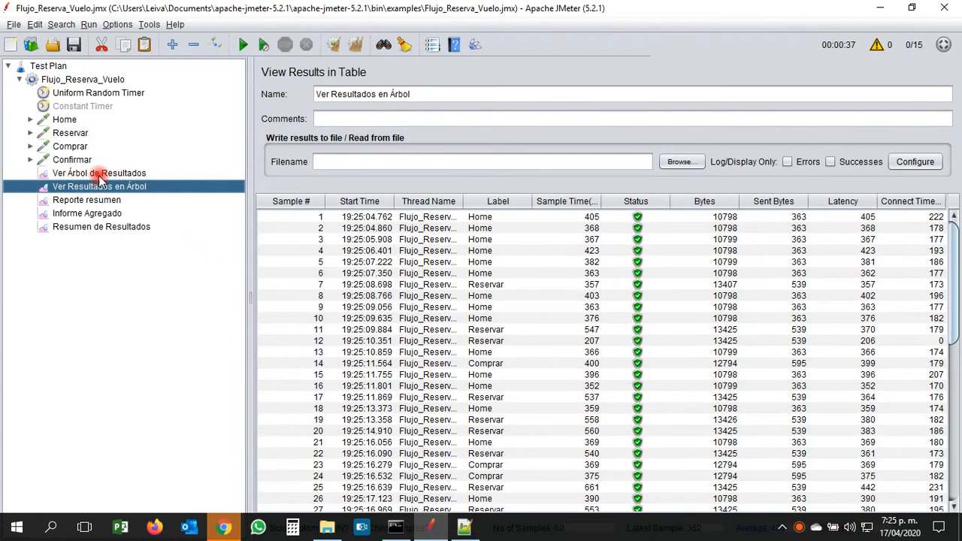
pyautogui.click(99, 174)
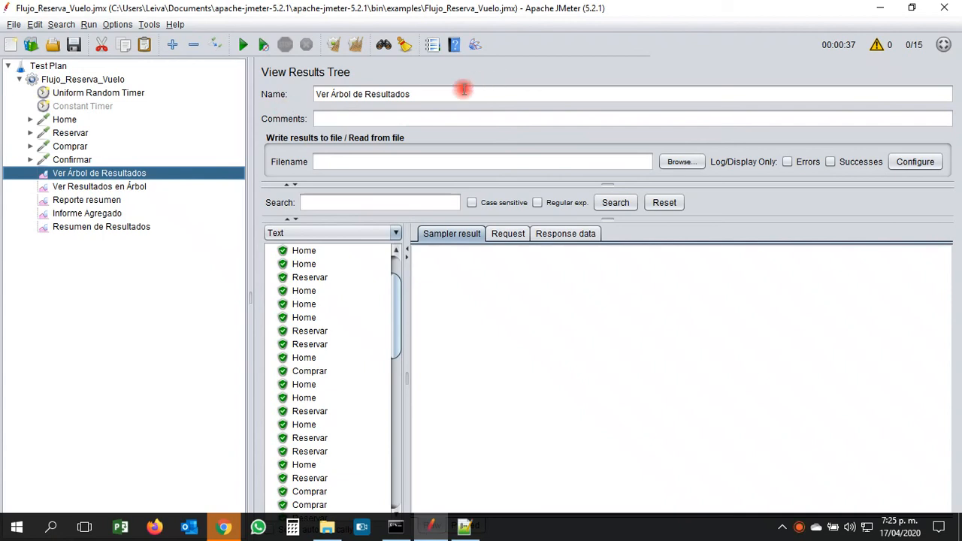
pyautogui.click(78, 188)
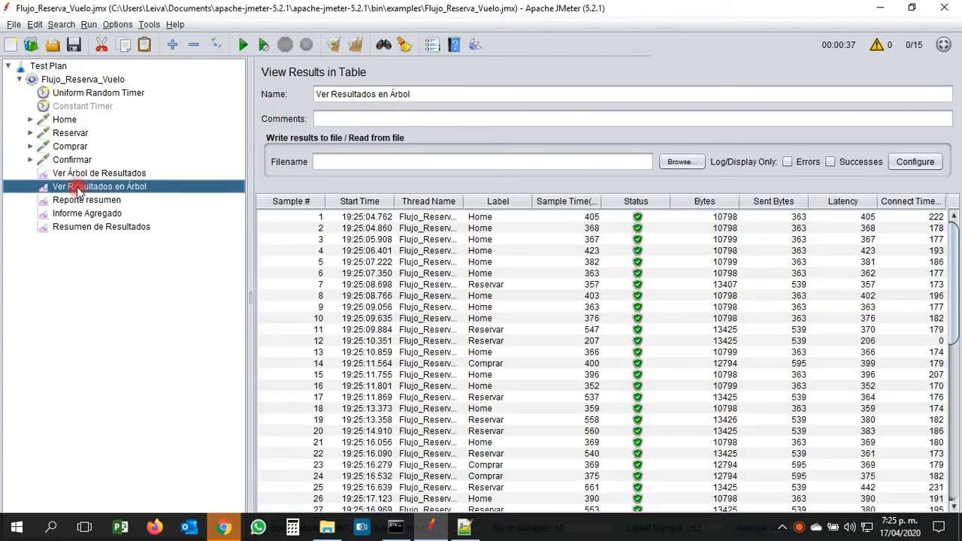
# Check the total sample count and the Home request's throughput in Reporte resumen
pyautogui.click(79, 200)
pyautogui.click(372, 255)
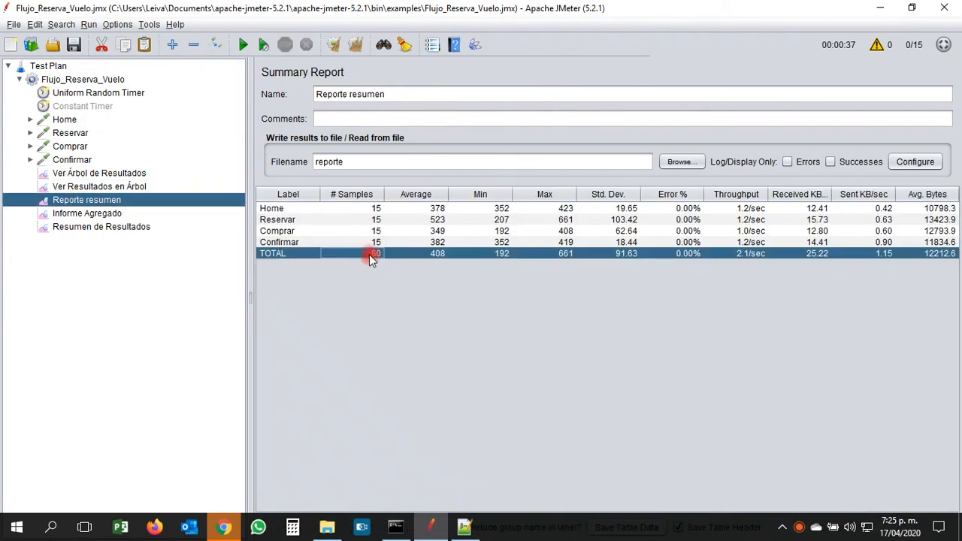
pyautogui.click(741, 210)
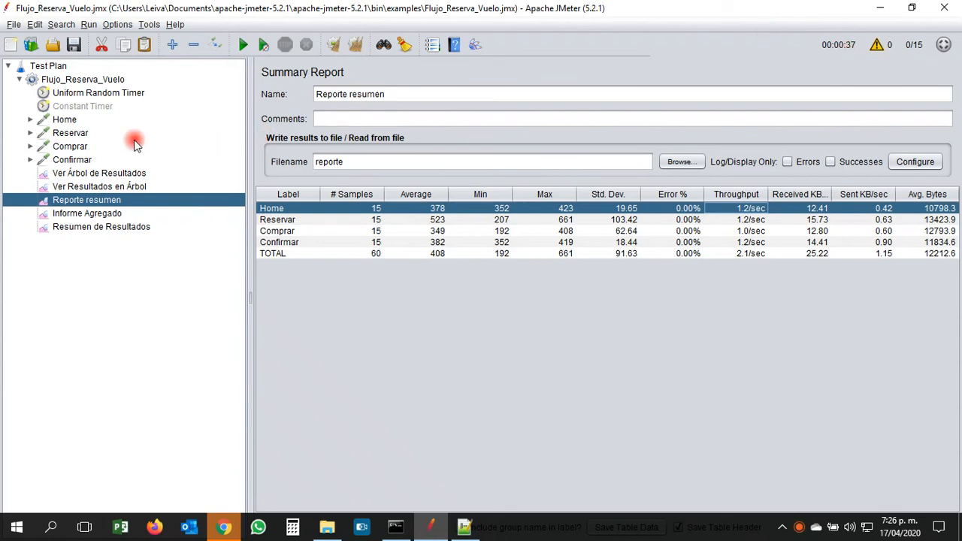
# Widen the Ver Resultados en Árbol table and compare the Home start times of threads 1-9 and 1-10
pyautogui.click(112, 173)
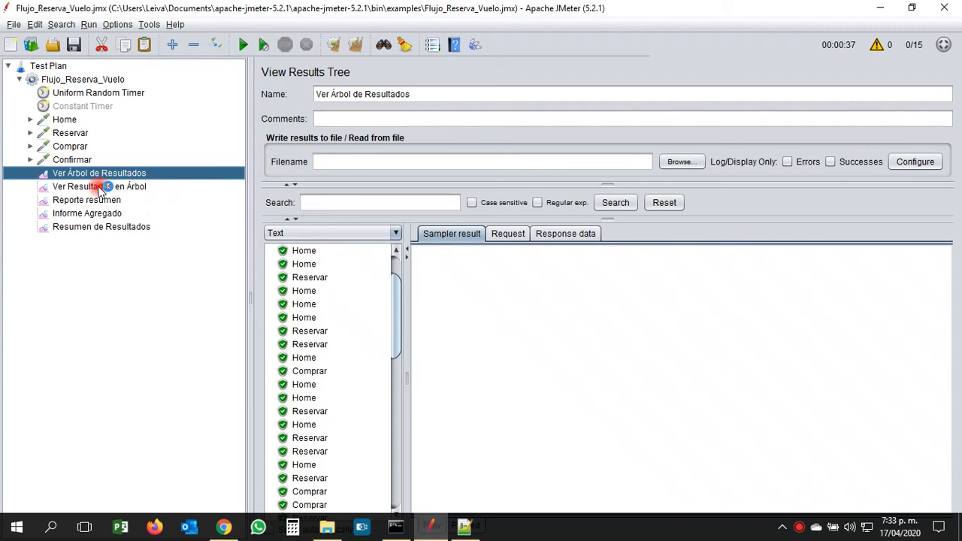
pyautogui.click(124, 188)
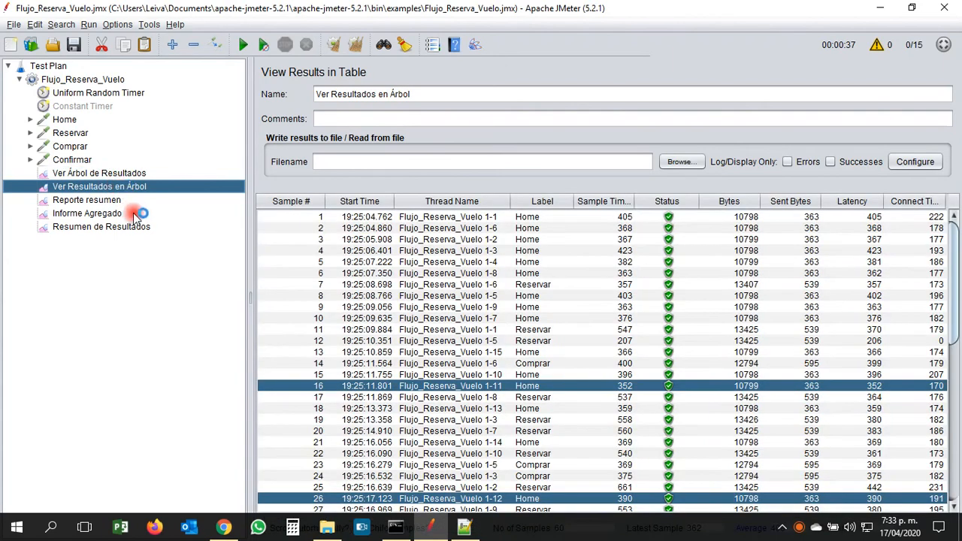
pyautogui.moveTo(256, 290); pyautogui.dragTo(178, 278)
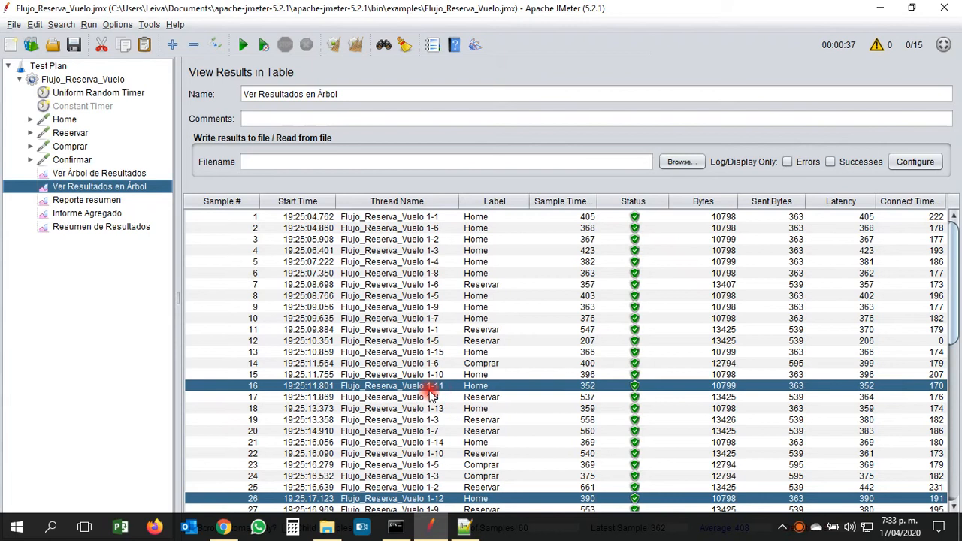
pyautogui.click(478, 525)
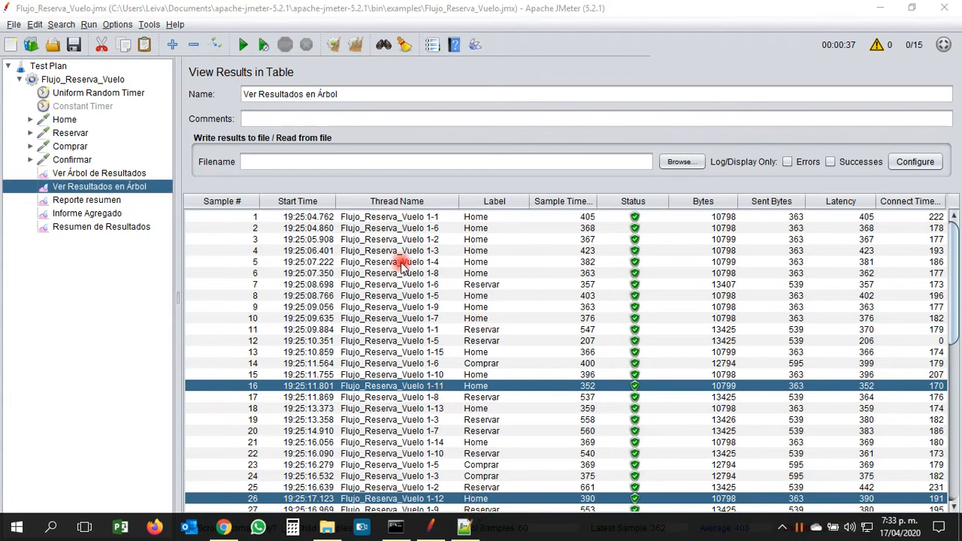
pyautogui.click(423, 307)
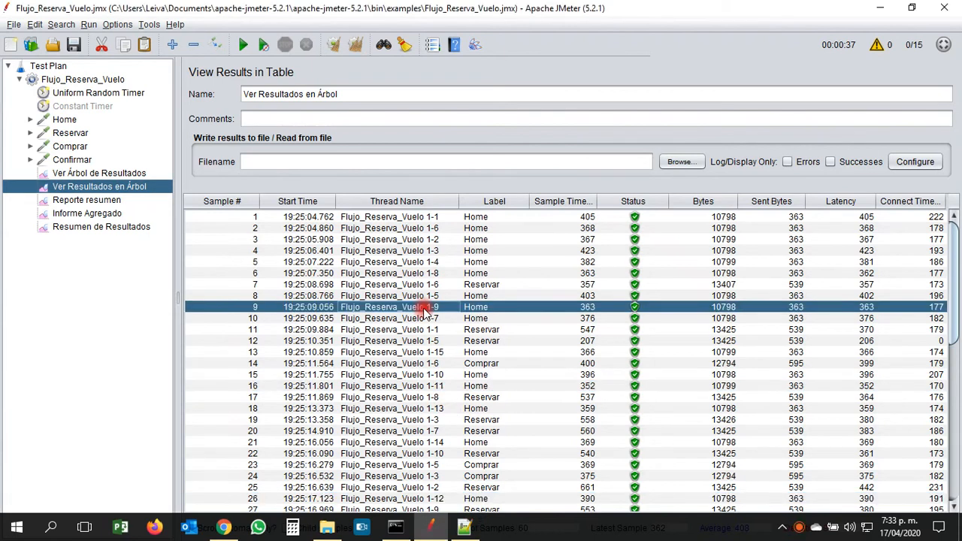
pyautogui.keyDown('ctrl'); pyautogui.click(425, 373); pyautogui.keyUp('ctrl')
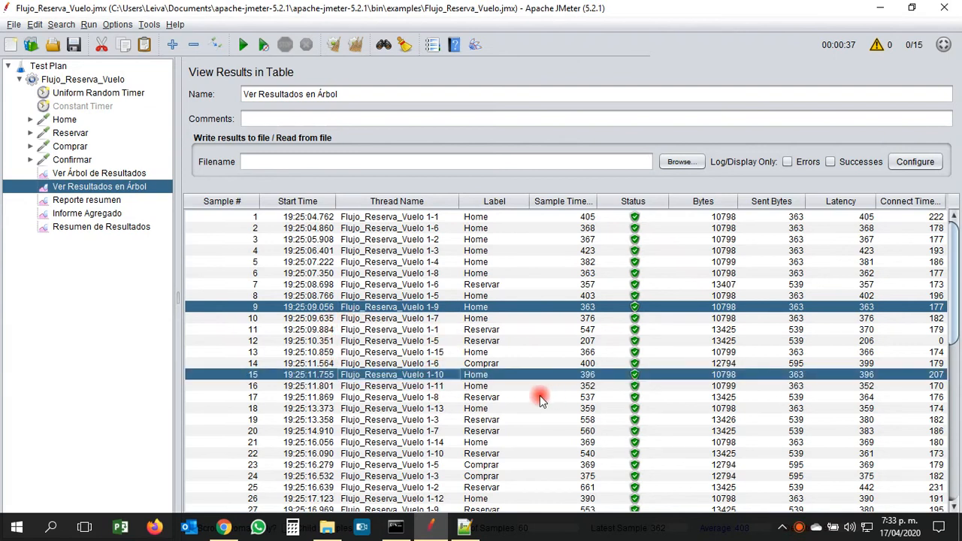
# Compare the start times of the Home samples for threads 1-11 and 1-12 in the results table
pyautogui.scroll(-1, 531, 418)
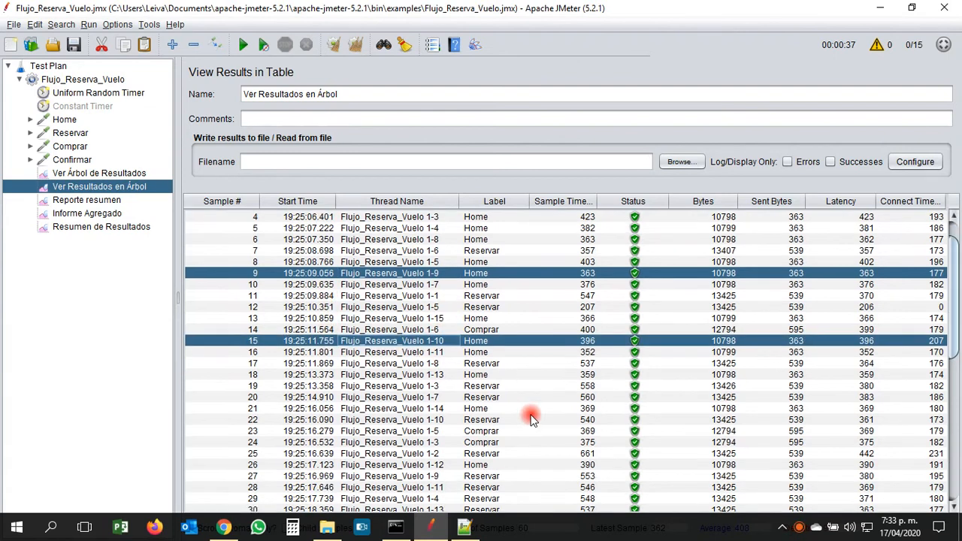
pyautogui.click(439, 350)
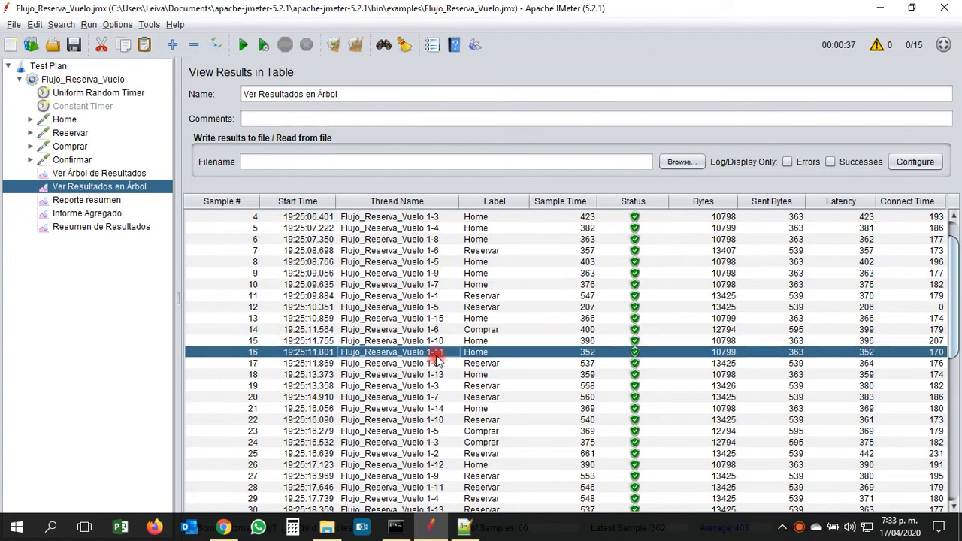
pyautogui.keyDown('ctrl'); pyautogui.click(432, 466); pyautogui.keyUp('ctrl')
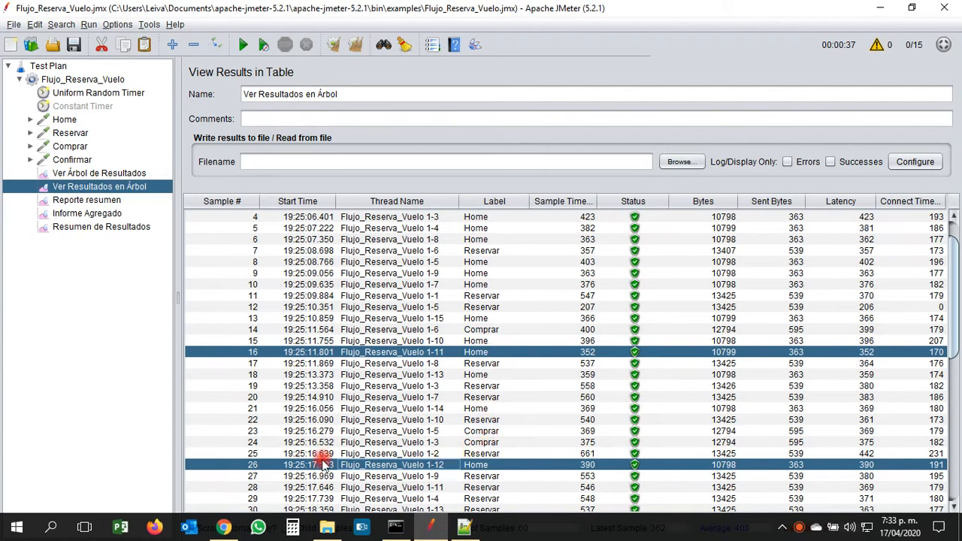
# Review the Flujo_Reserva_Vuelo thread group's ramp-up period, the Ver Resultados en Árbol samples and the Uniform Random Timer's delay settings
pyautogui.scroll(-1, 446, 288)
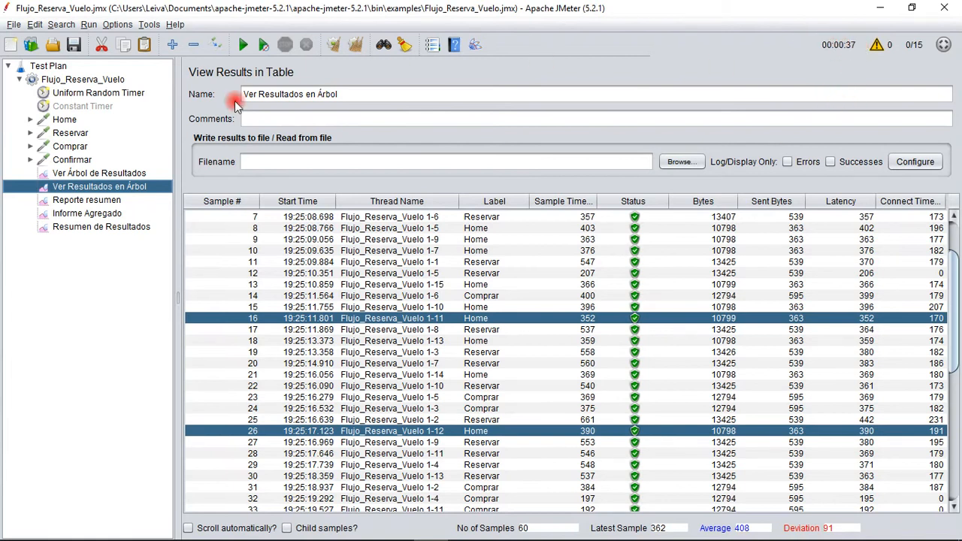
pyautogui.click(107, 82)
pyautogui.moveTo(352, 241); pyautogui.dragTo(286, 243)
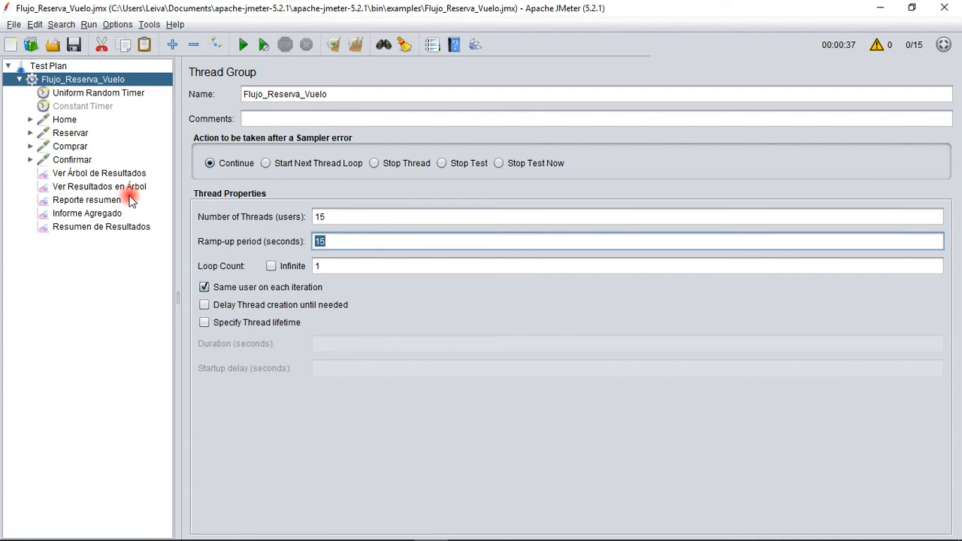
pyautogui.click(75, 187)
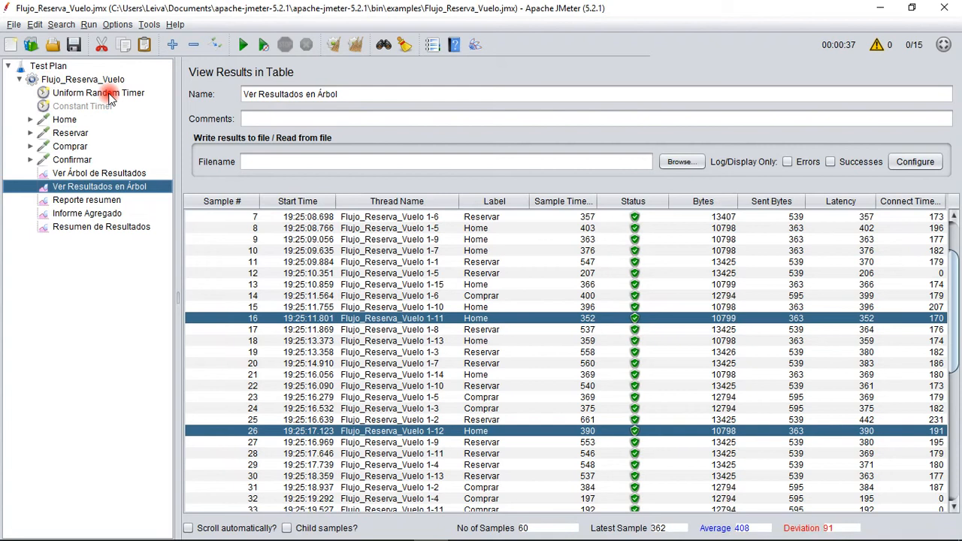
pyautogui.click(110, 95)
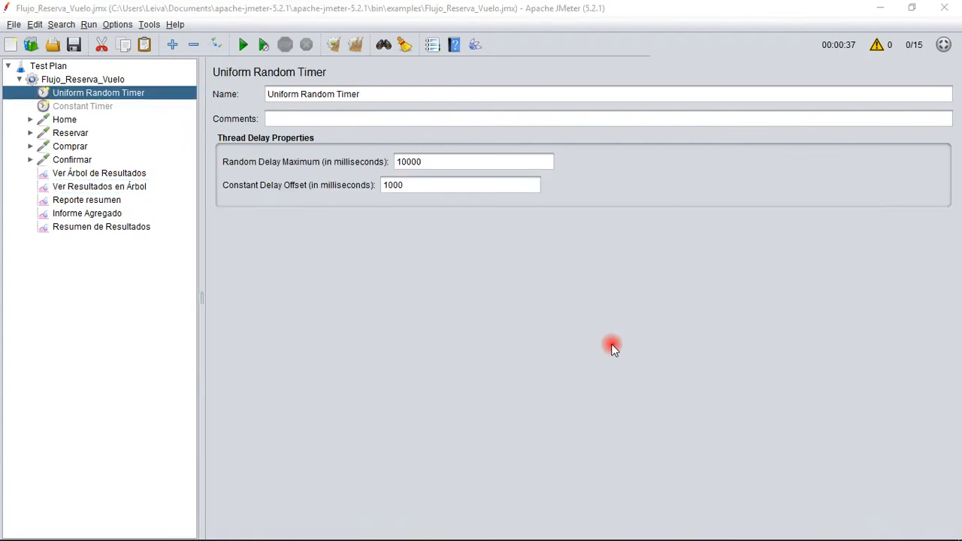
# Add a jp@gc - Transactions per Second listener to the Flujo_Reserva_Vuelo thread group
pyautogui.click(96, 82)
pyautogui.rightClick(95, 79)
pyautogui.moveTo(150, 94)
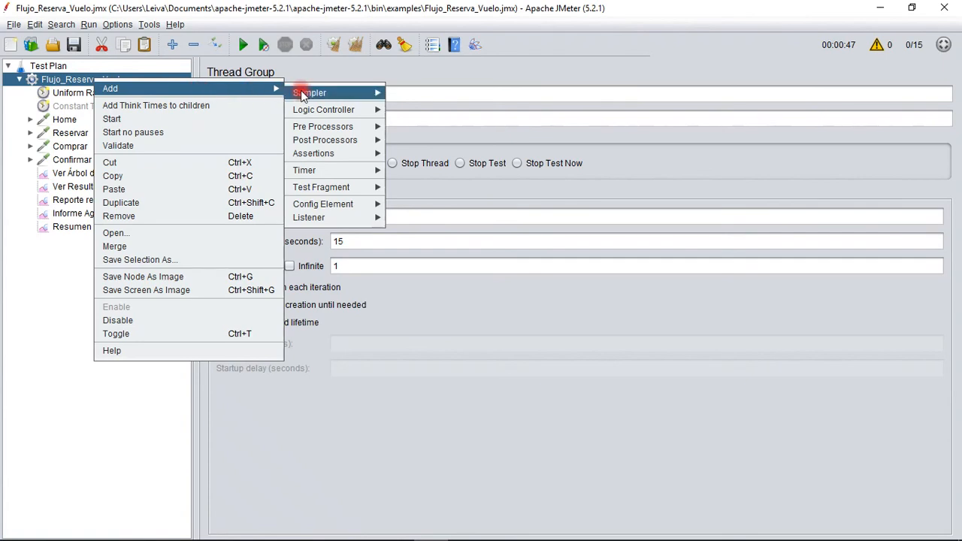
pyautogui.moveTo(288, 217)
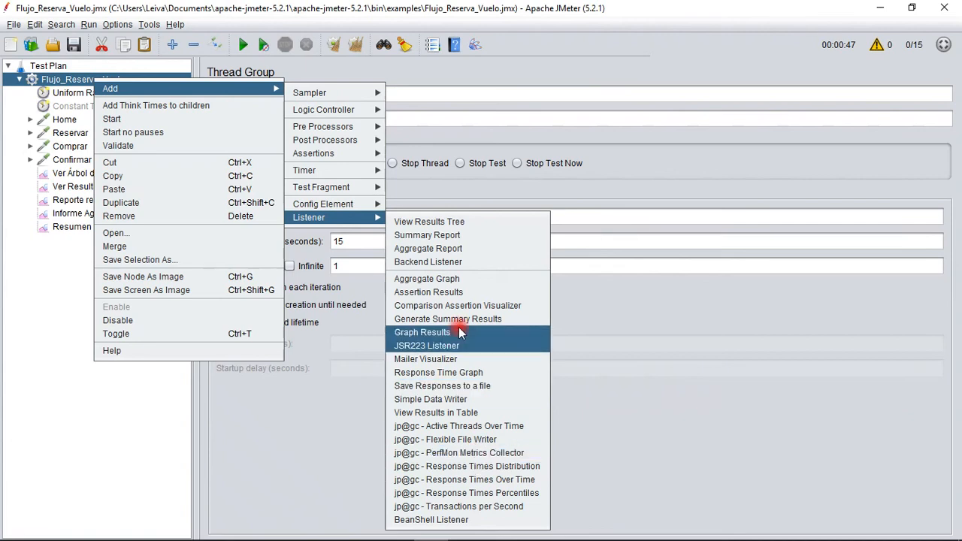
pyautogui.click(489, 507)
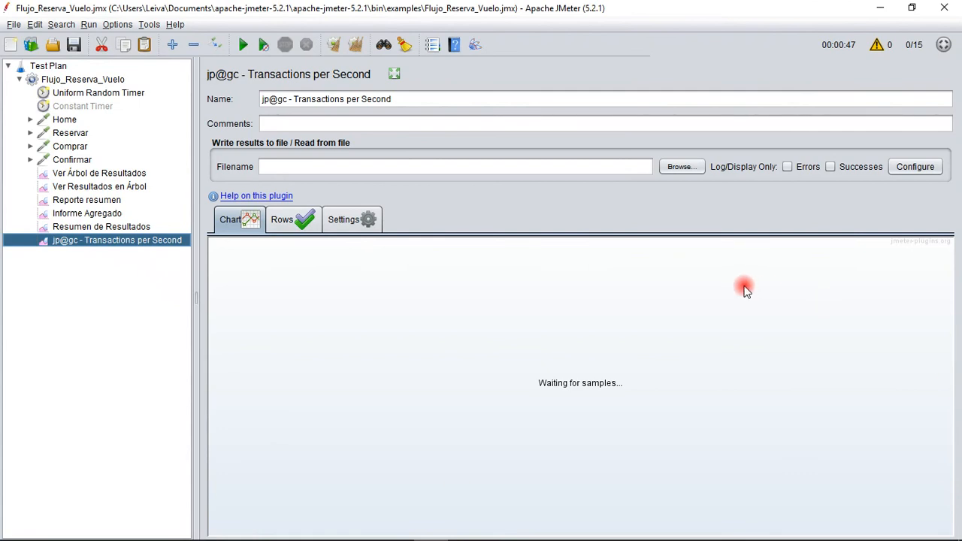
# Look over the settings and row options of the Transactions per Second listener and return to its chart
pyautogui.click(335, 224)
pyautogui.click(291, 225)
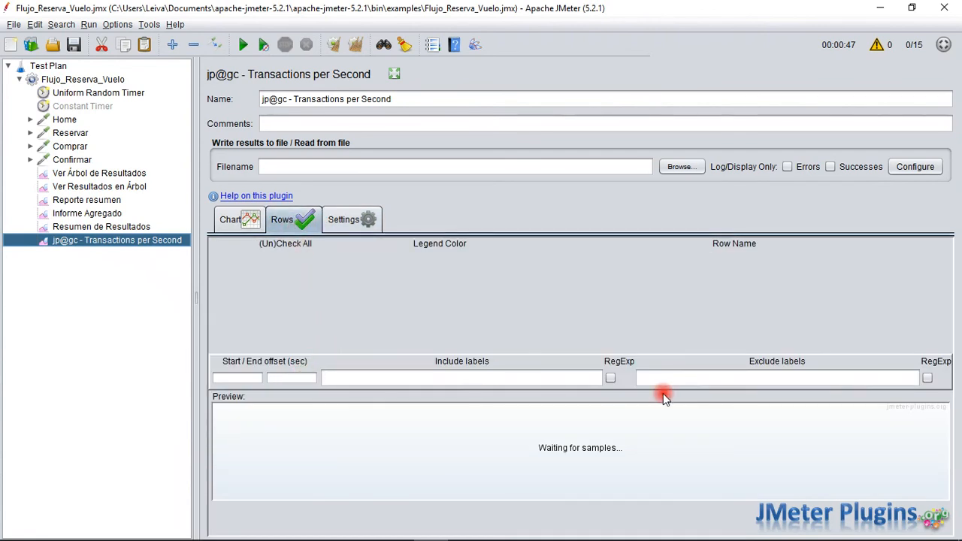
pyautogui.click(237, 220)
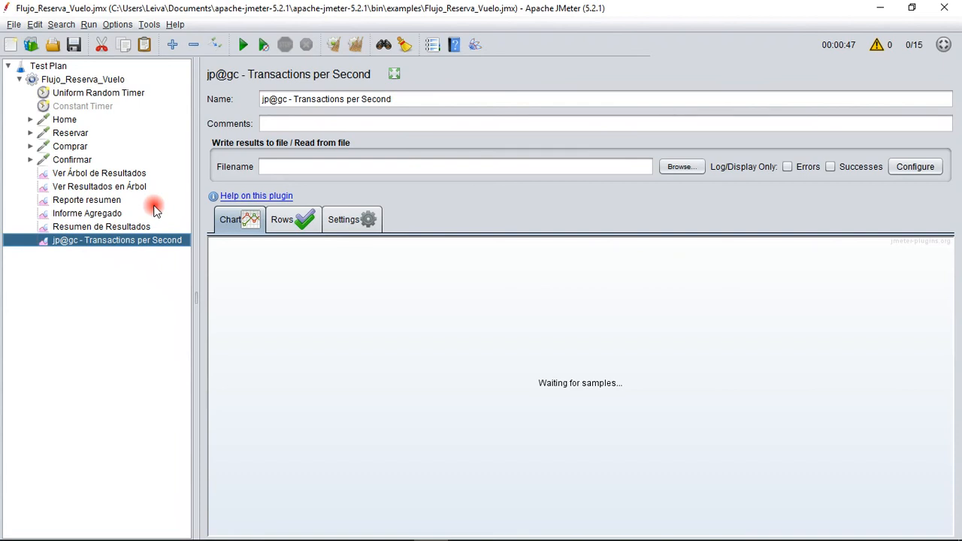
# Review the thread group, timer and results tree, and run the test, overwriting the existing reporte file
pyautogui.click(102, 80)
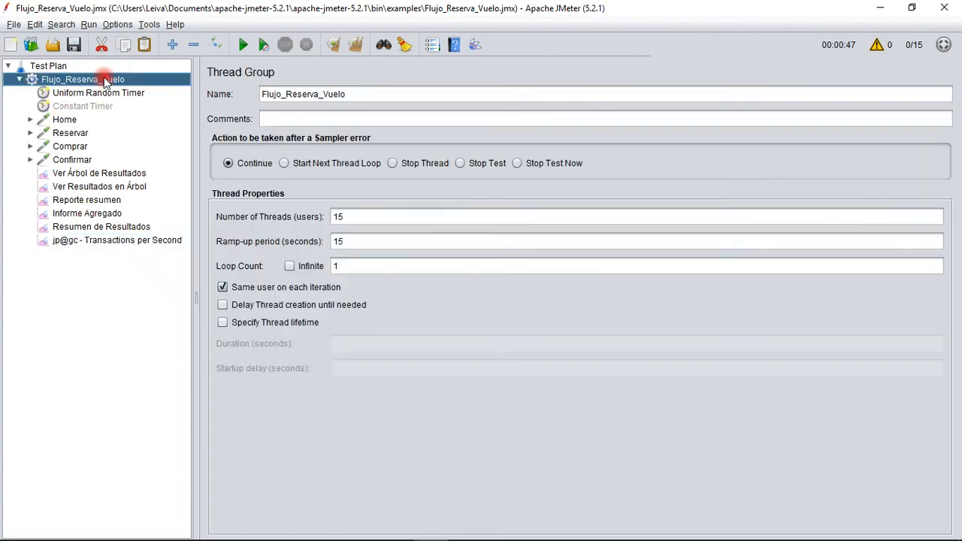
pyautogui.click(100, 93)
pyautogui.click(102, 80)
pyautogui.click(92, 173)
pyautogui.click(104, 79)
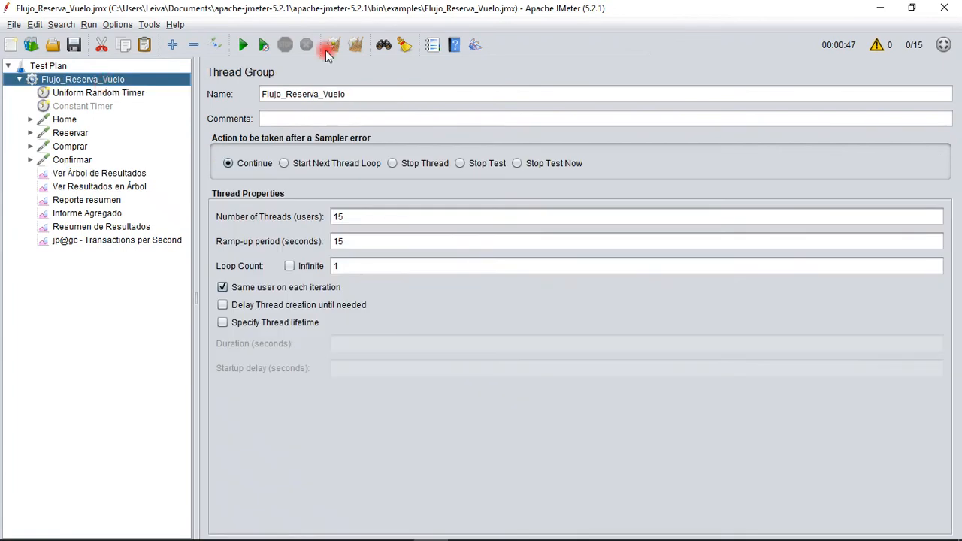
pyautogui.click(243, 45)
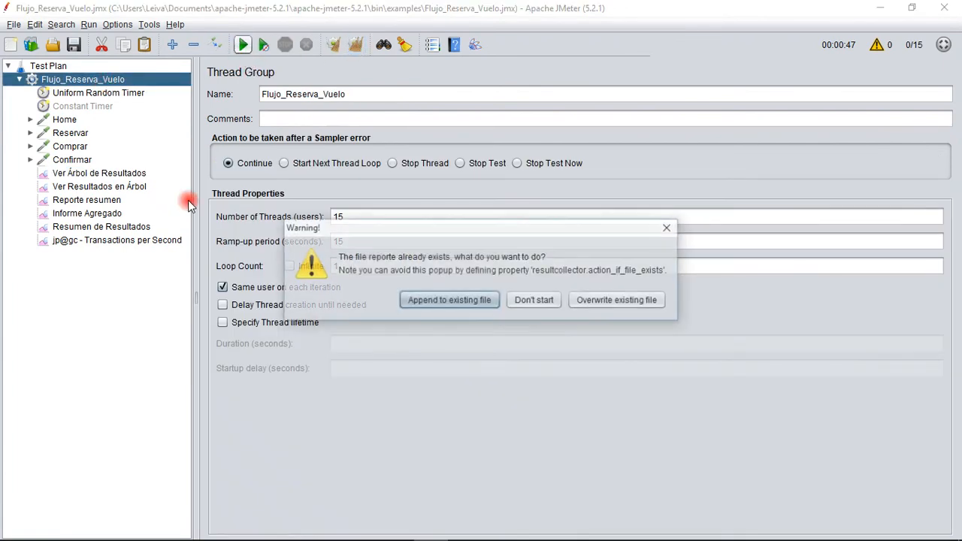
pyautogui.click(579, 300)
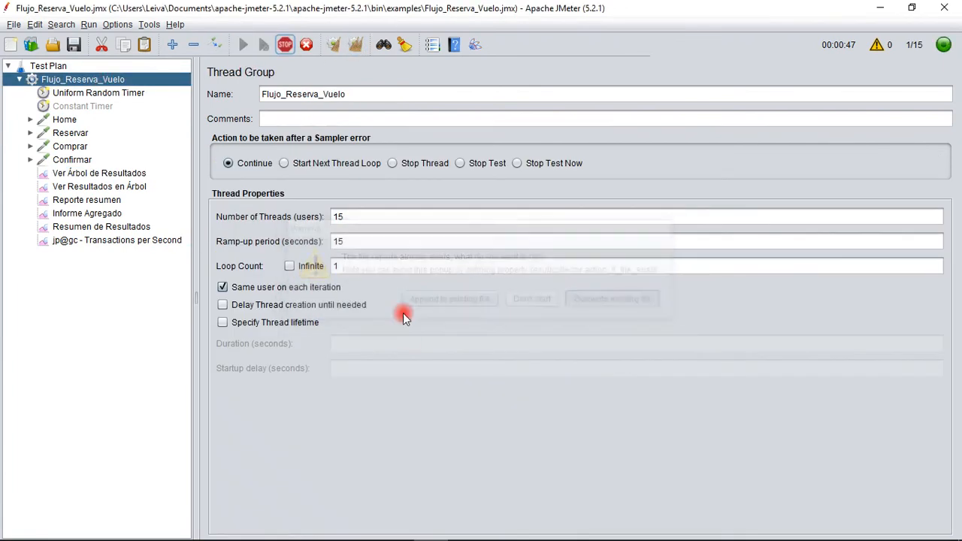
# Examine the run's Transactions per Second chart, enlarging it by hiding the results file section
pyautogui.click(125, 240)
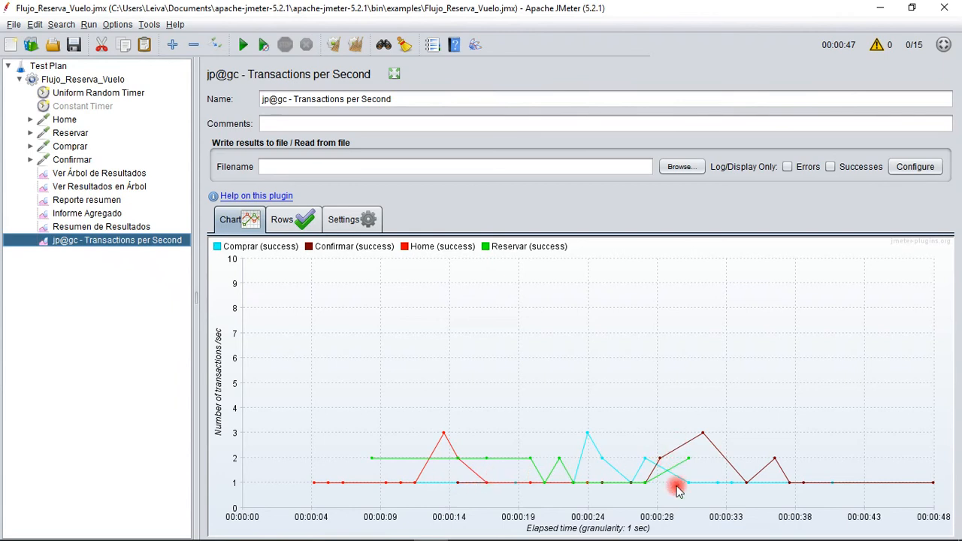
pyautogui.click(274, 168)
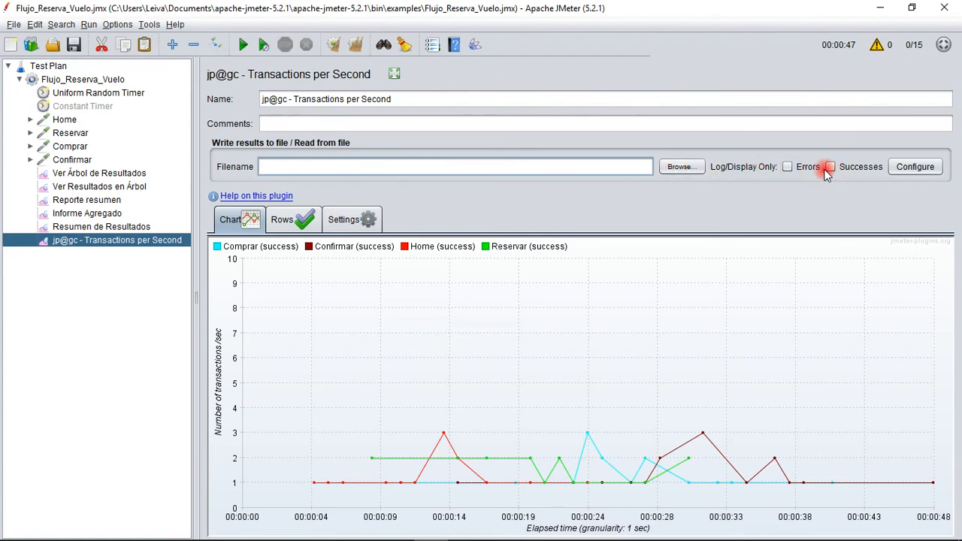
pyautogui.click(390, 78)
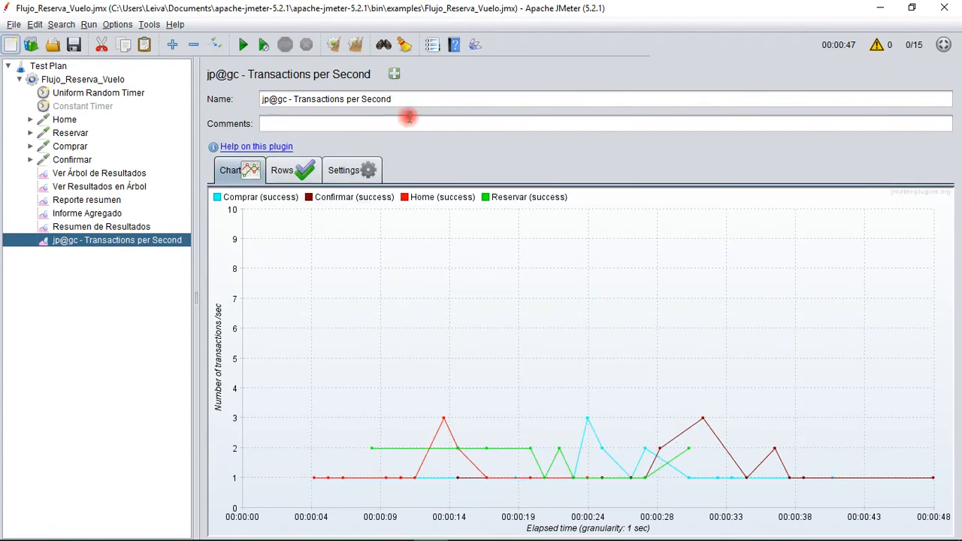
pyautogui.click(391, 76)
pyautogui.click(393, 76)
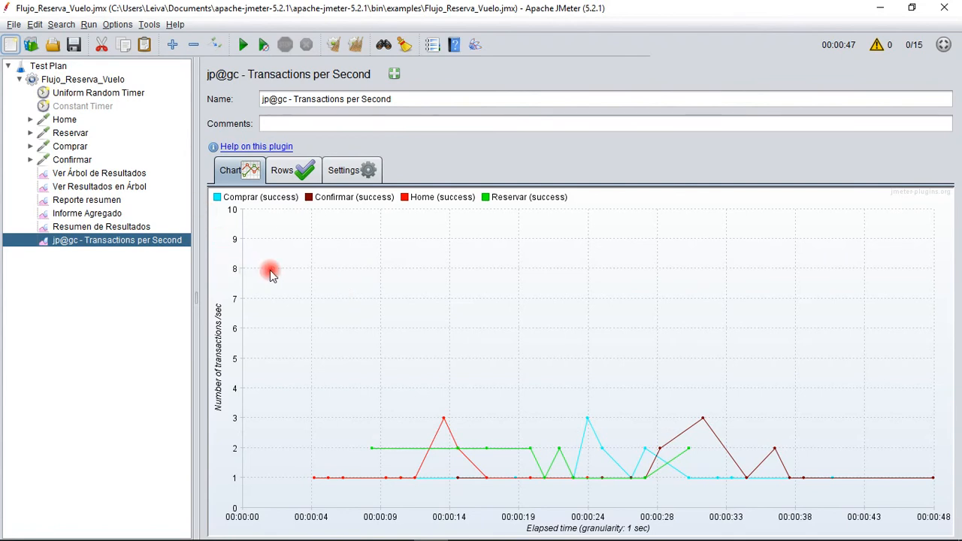
pyautogui.click(100, 81)
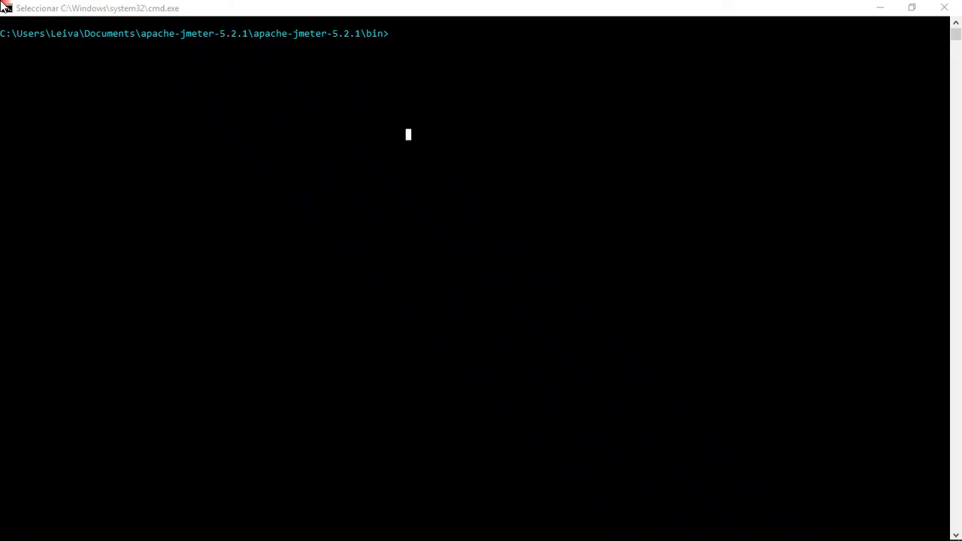
# In the Command Prompt, start the command jmeter -n -t with the full path of Flujo_Reserva_Vuelo.jmx from the examples folder
pyautogui.click(448, 48)
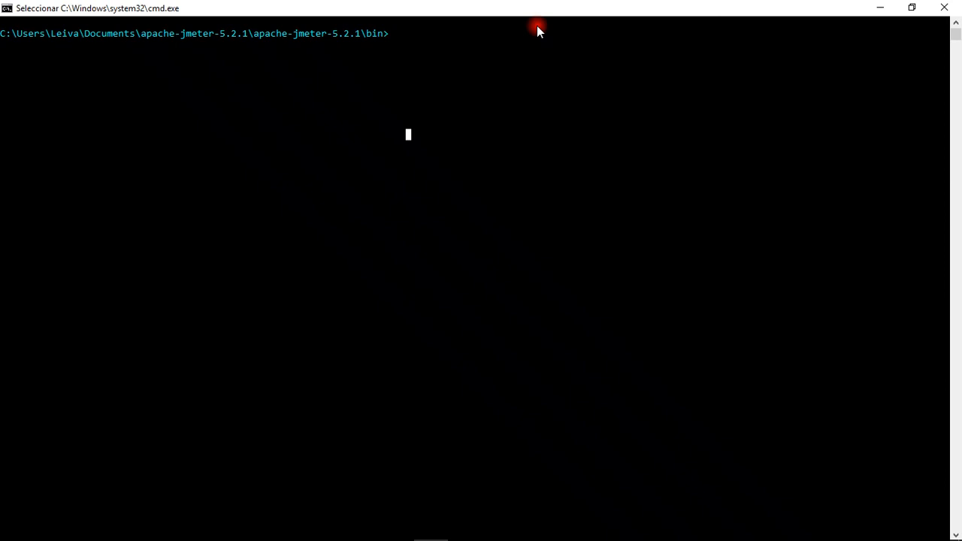
pyautogui.write('jmeter -n -t')
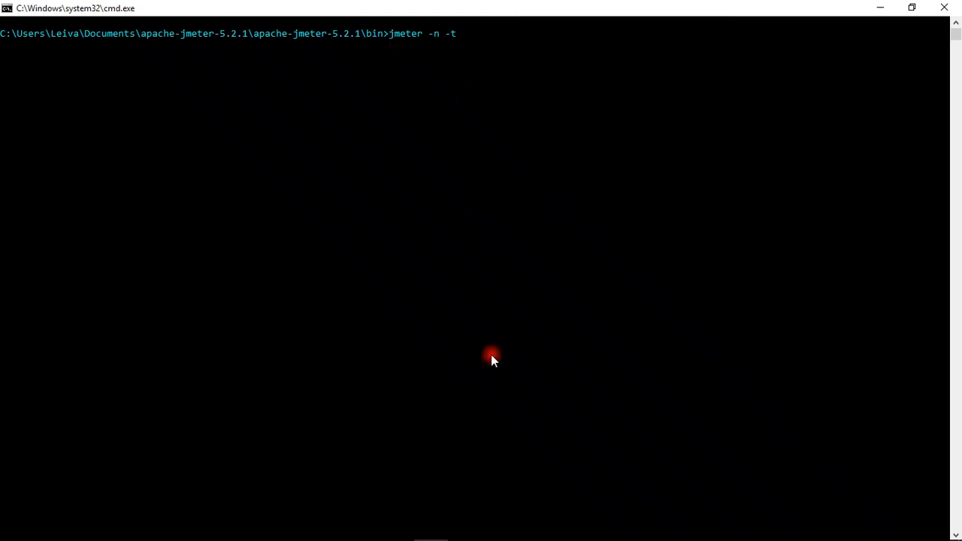
pyautogui.click(326, 534)
pyautogui.moveTo(746, 91); pyautogui.dragTo(416, 200)
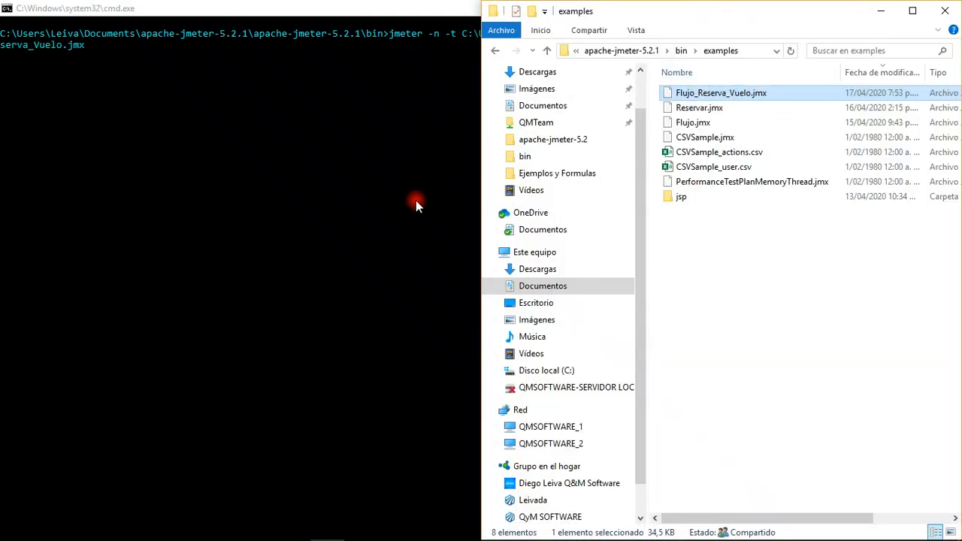
pyautogui.click(215, 77)
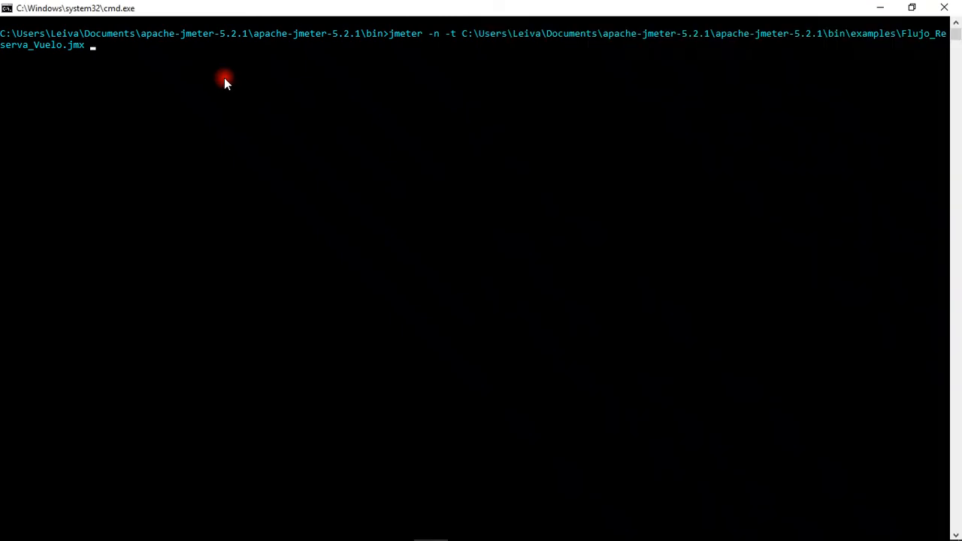
# Append -l Resultado to the command as the name of the results file
pyautogui.write('-l Resulat')
pyautogui.press('BackSpace')
pyautogui.press('BackSpace')
pyautogui.write('tado')
# Switch to Comandos.txt in the text editor and check the console execution syntax, especially the -e -o report options
pyautogui.hotkey('alt', 'Tab')
pyautogui.hotkey('alt', 'Tab')
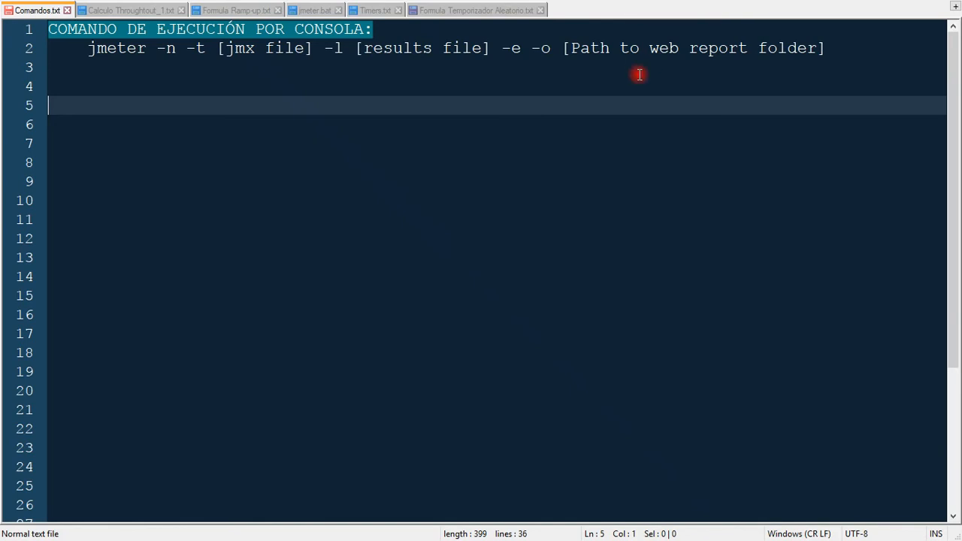
pyautogui.click(420, 54)
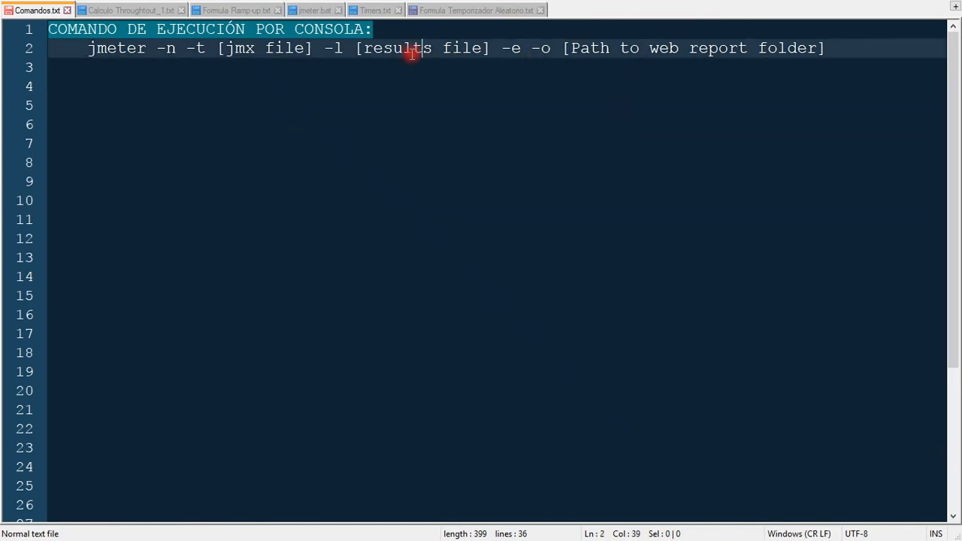
pyautogui.click(502, 48)
pyautogui.moveTo(502, 49); pyautogui.dragTo(551, 50)
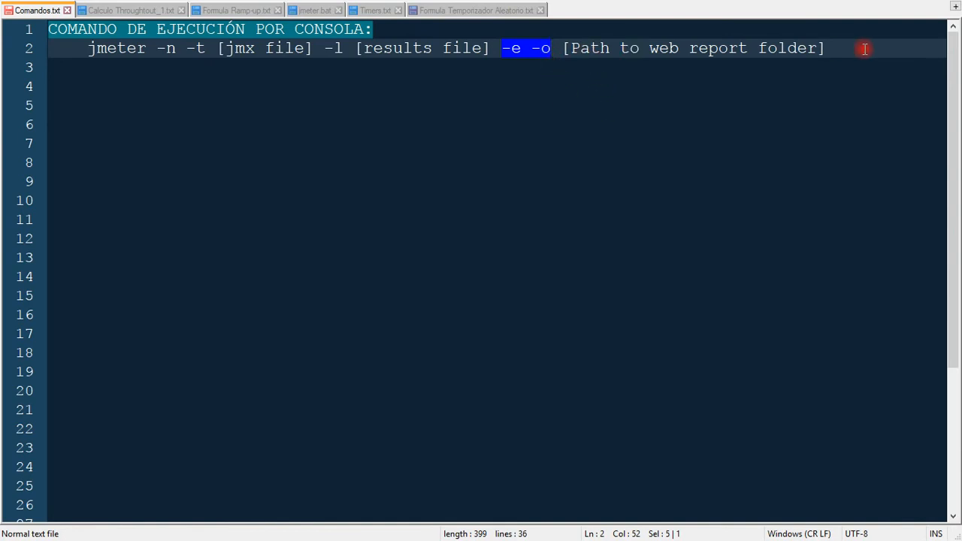
pyautogui.hotkey('alt', 'Tab')
pyautogui.hotkey('alt', 'Tab')
pyautogui.hotkey('alt', 'Tab')
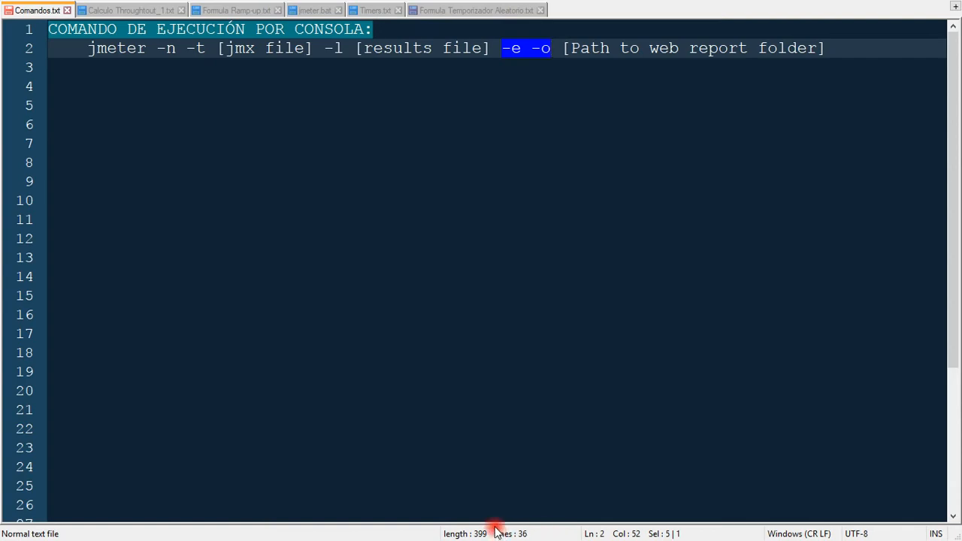
# Return to the Command Prompt and append the report options -e -o to the jmeter command
pyautogui.hotkey('alt', 'Tab')
pyautogui.hotkey('alt', 'Tab')
pyautogui.write('-e -o')
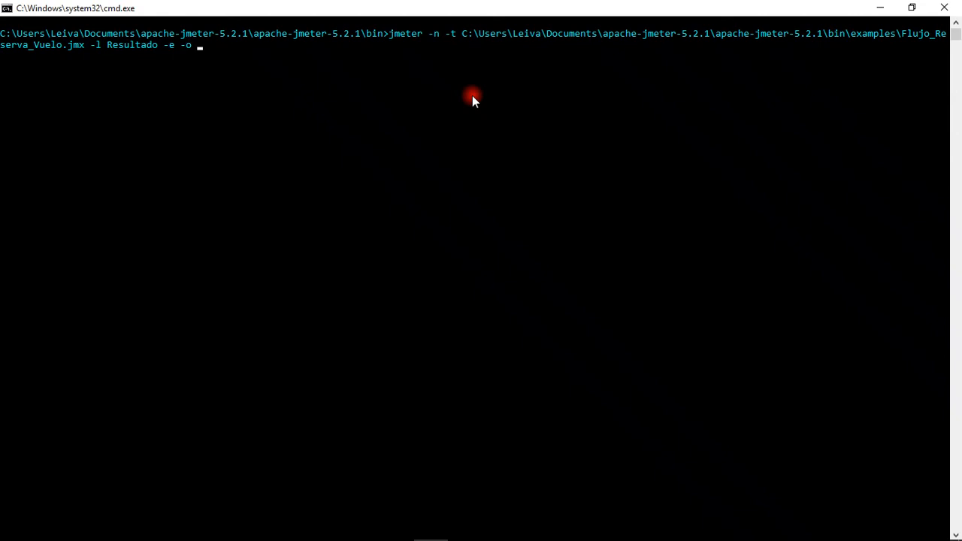
# Switch to File Explorer and create a folder named HTMLREPORT inside the examples folder
pyautogui.hotkey('alt', 'Tab')
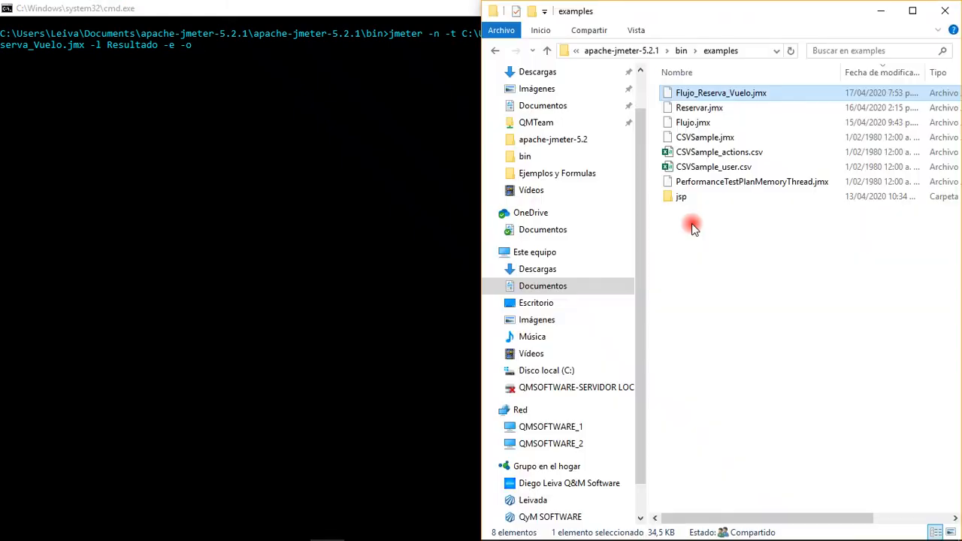
pyautogui.rightClick(692, 225)
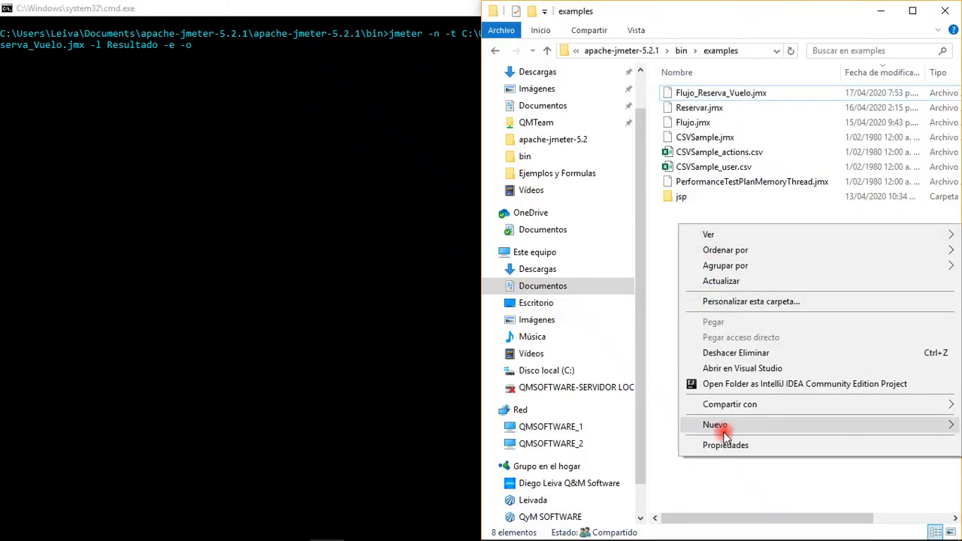
pyautogui.moveTo(726, 425)
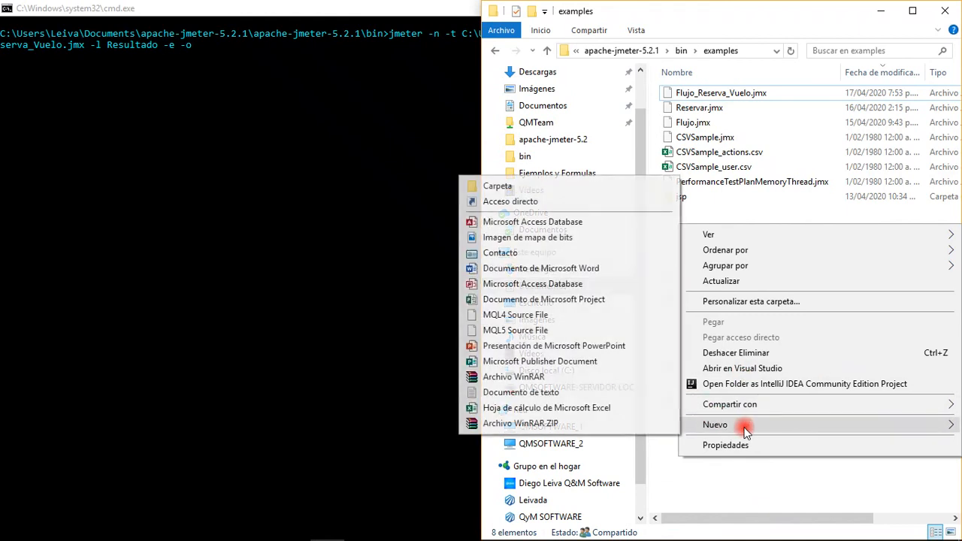
pyautogui.click(498, 187)
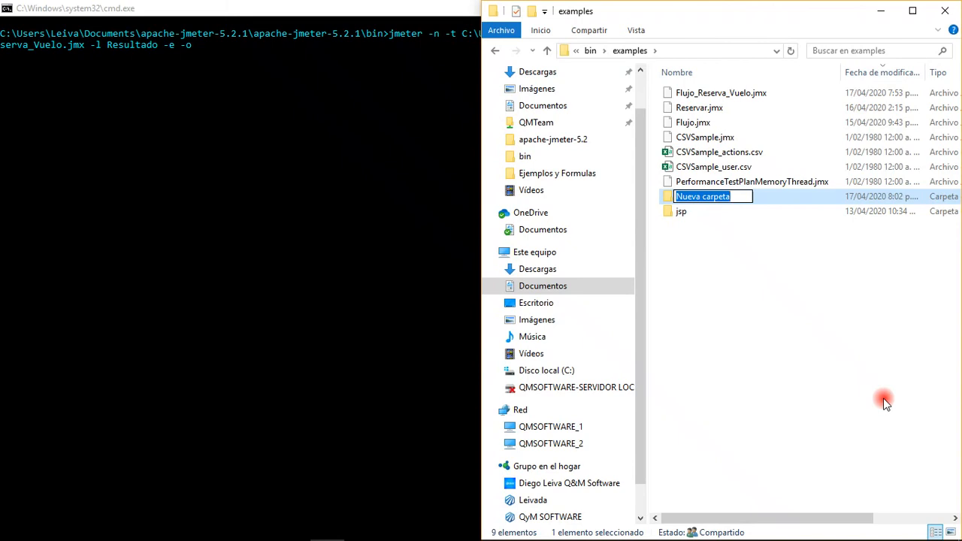
pyautogui.write('HMTL')
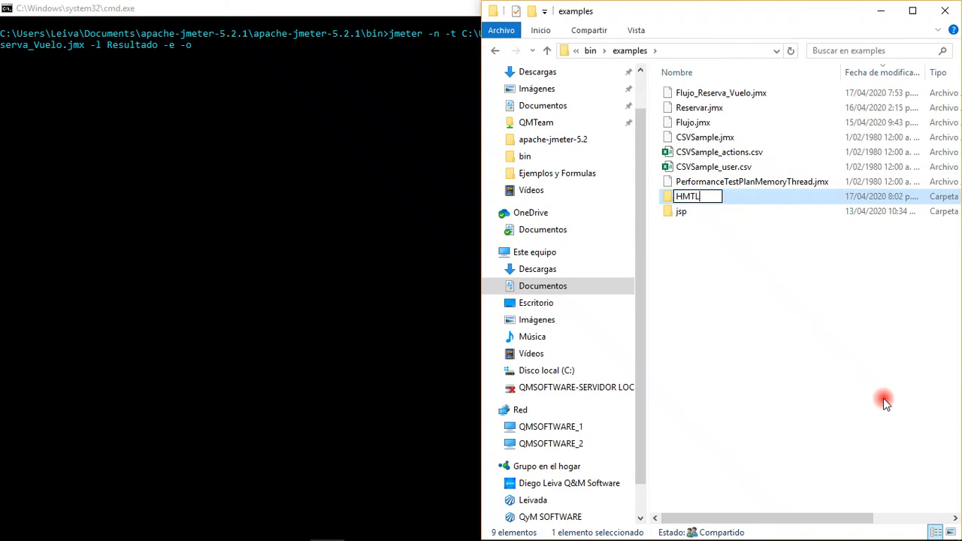
pyautogui.write('REPORT')
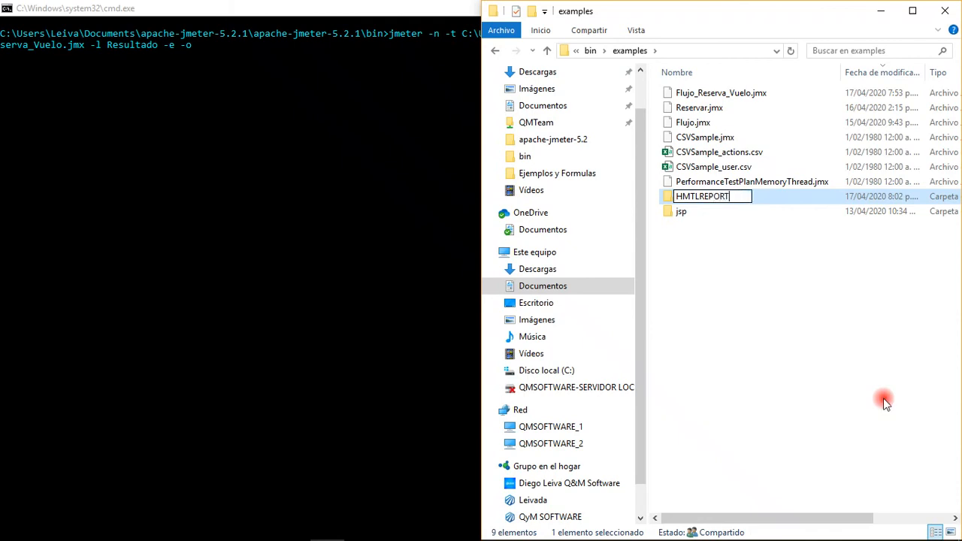
pyautogui.press('Home')
pyautogui.hotkey('shift', 'Right')
pyautogui.hotkey('shift', 'Right')
pyautogui.hotkey('shift', 'Right')
pyautogui.hotkey('shift', 'Right')
pyautogui.write('HTML')
pyautogui.hotkey('ctrl', 'a')
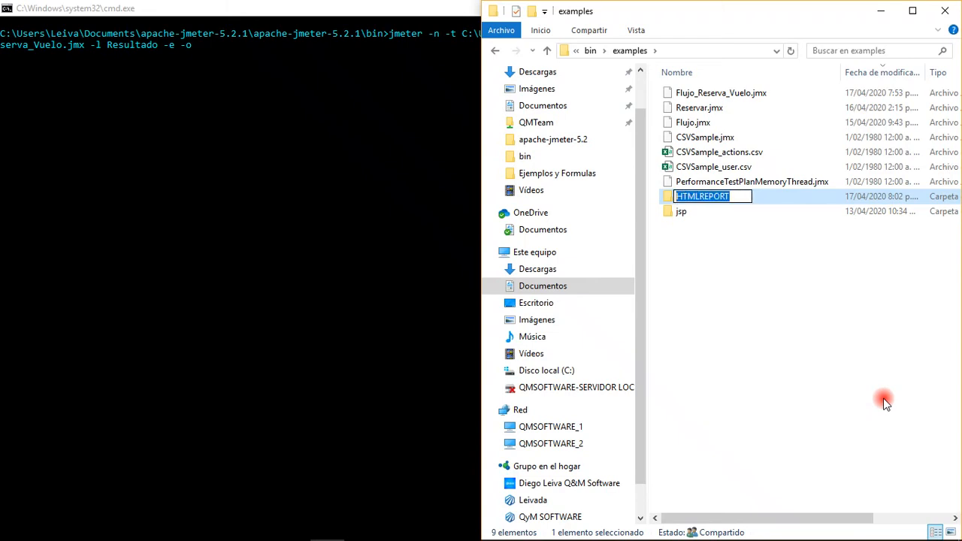
pyautogui.press('Return')
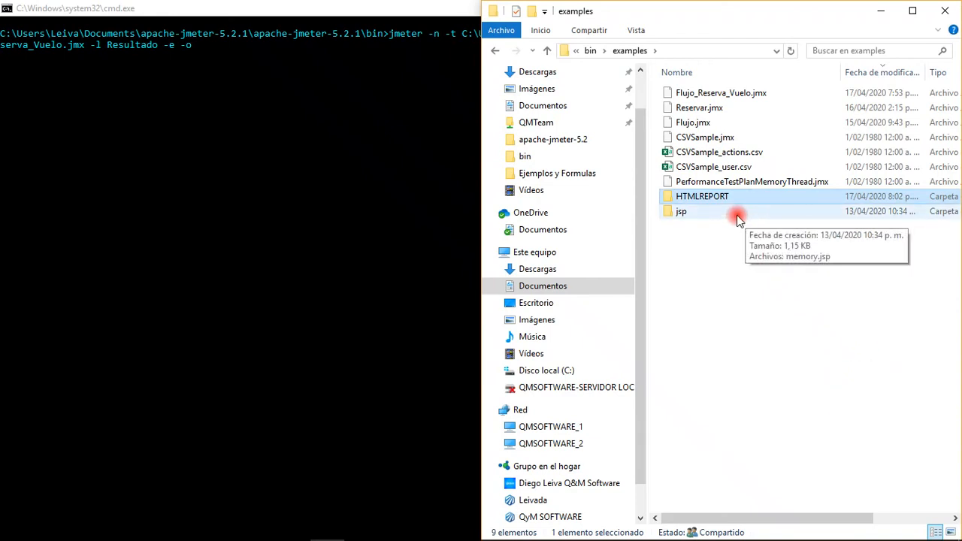
# Copy the full path of the HTMLREPORT folder and append it to the jmeter command as the report output location
pyautogui.doubleClick(730, 196)
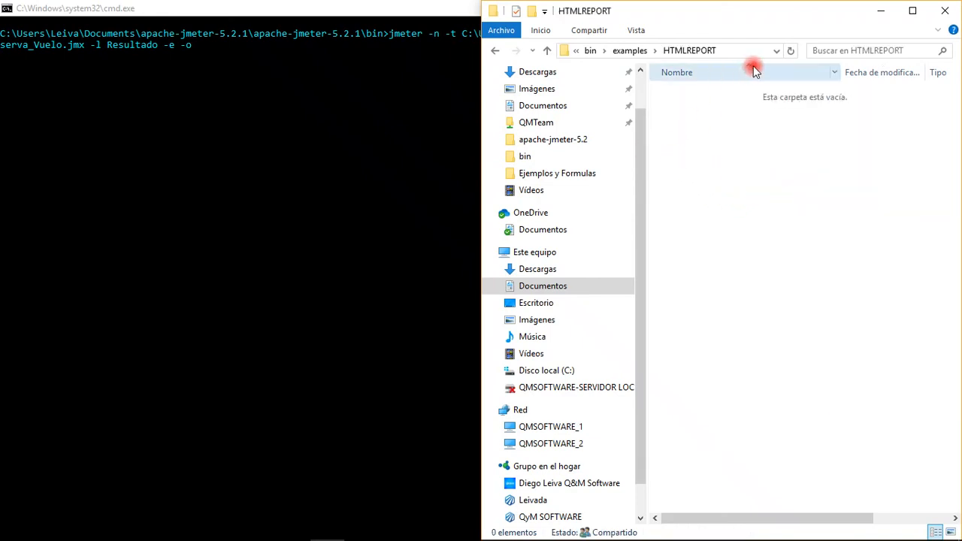
pyautogui.click(741, 50)
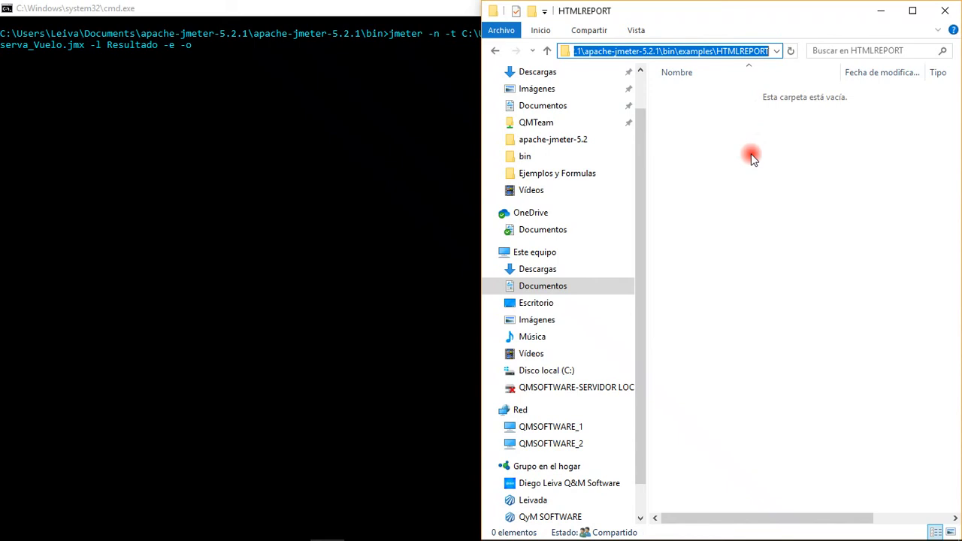
pyautogui.write('C:\\Users\\Leiva\\Documents\\apache-jmeter-5.2.1\\apache-jmeter-5.2.1\\bin\\examples\\HTMLREPORT')
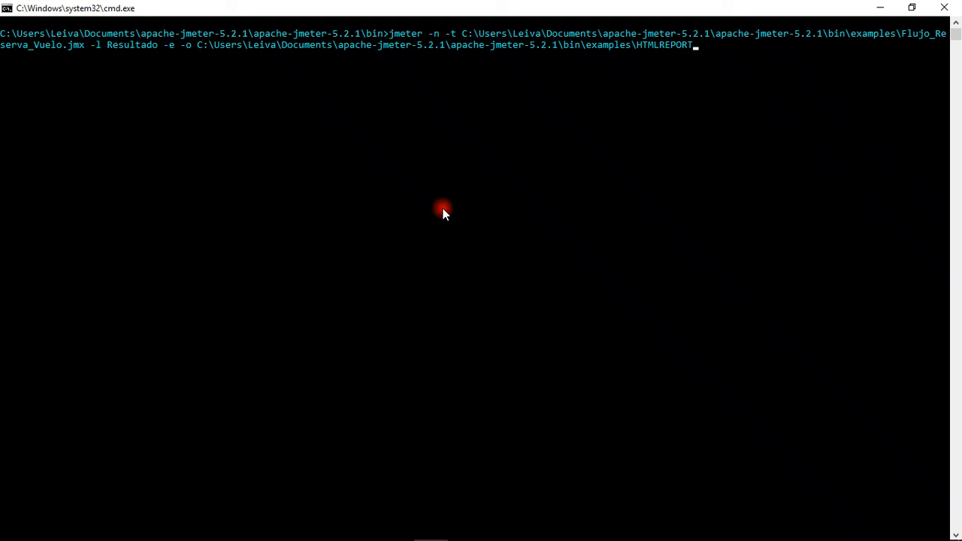
# Run the completed jmeter command in the Command Prompt to execute the test without the graphical interface
pyautogui.click(724, 56)
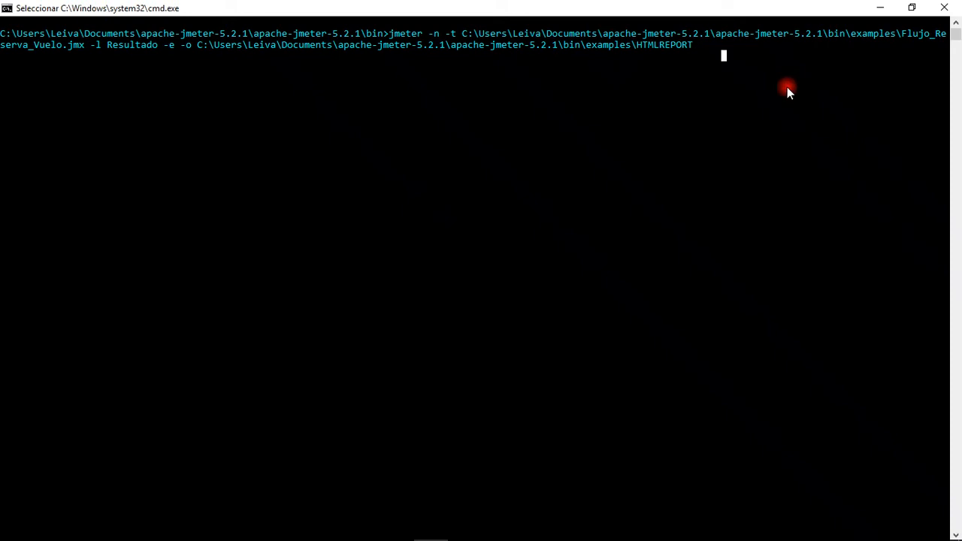
pyautogui.click(787, 88)
pyautogui.press('Return')
pyautogui.press('Return')
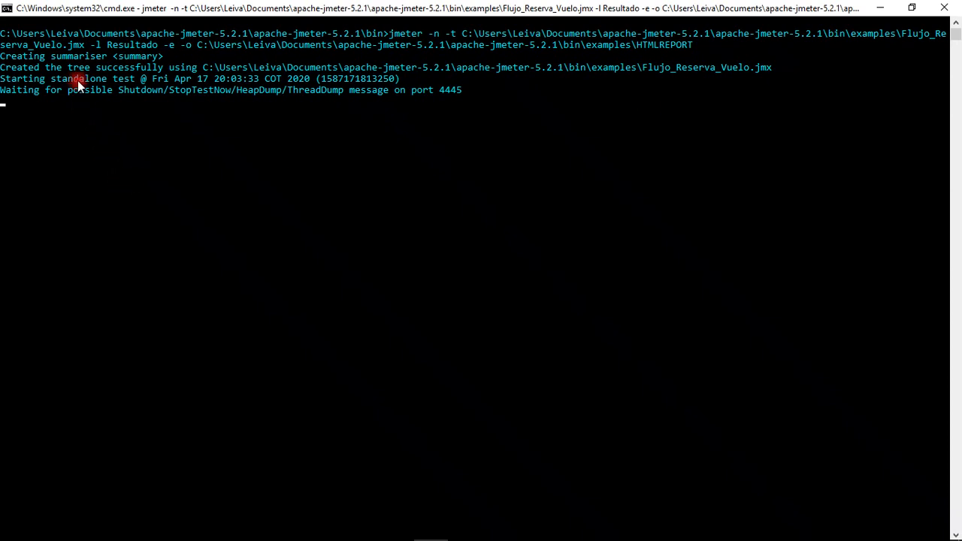
# Examine the line of the console output that gives the start time of the standalone test
pyautogui.moveTo(8, 83); pyautogui.dragTo(395, 79)
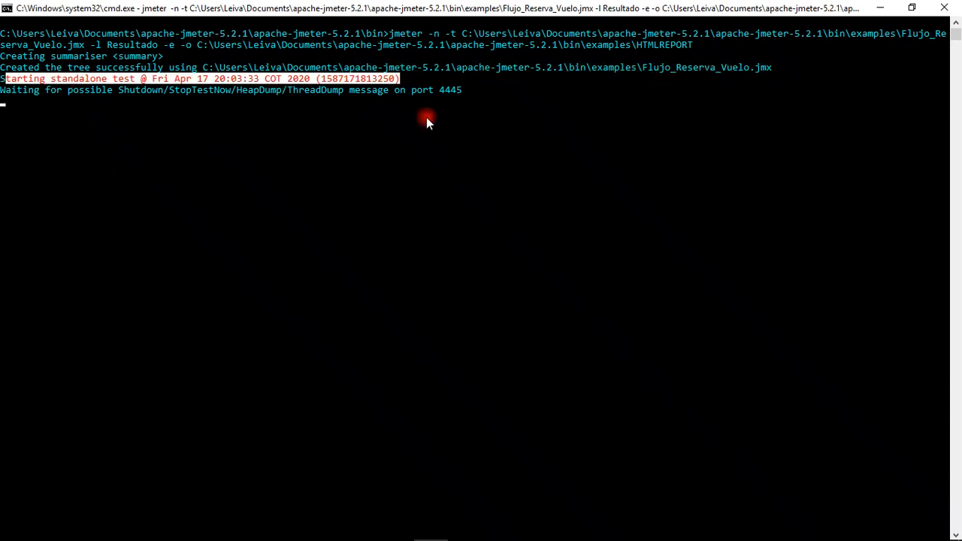
pyautogui.click(224, 79)
pyautogui.moveTo(214, 80); pyautogui.dragTo(242, 81)
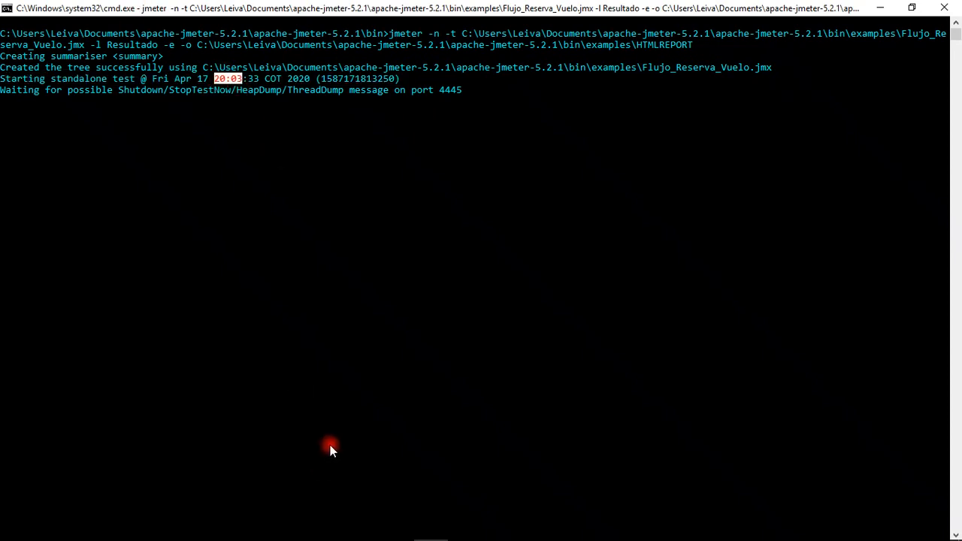
pyautogui.click(237, 199)
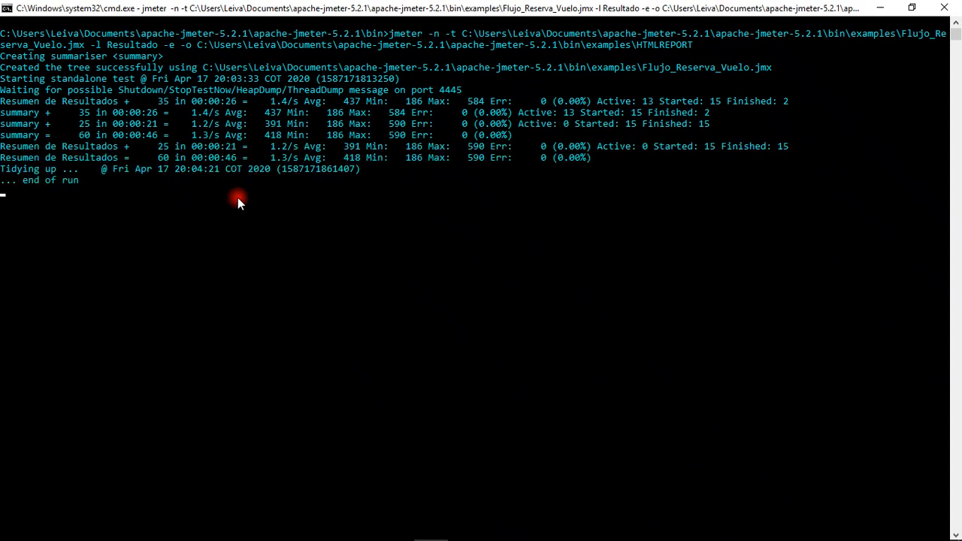
# Return to the console prompt once the run ends and examine the active, started and finished threads in the summary
pyautogui.press('Return')
pyautogui.press('Return')
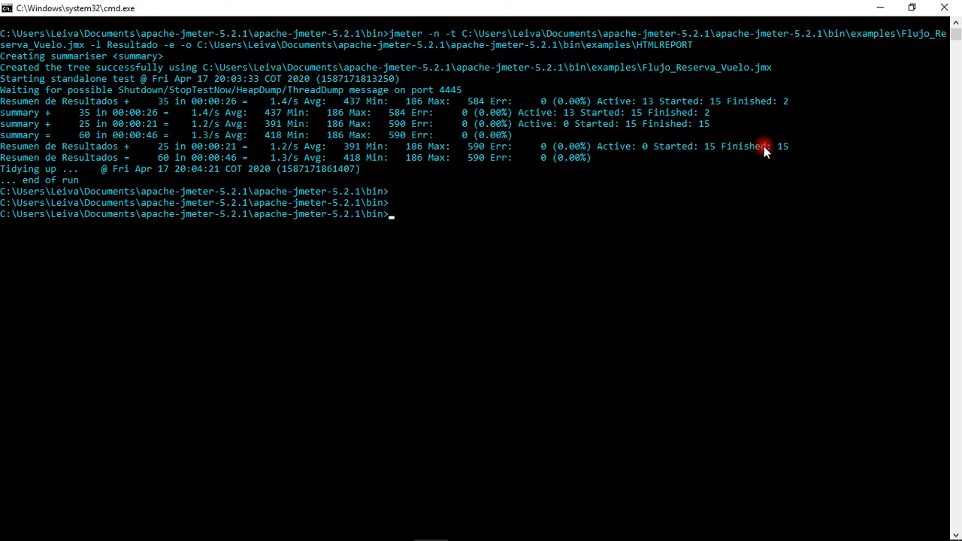
pyautogui.moveTo(599, 146); pyautogui.dragTo(791, 148)
pyautogui.click(790, 147)
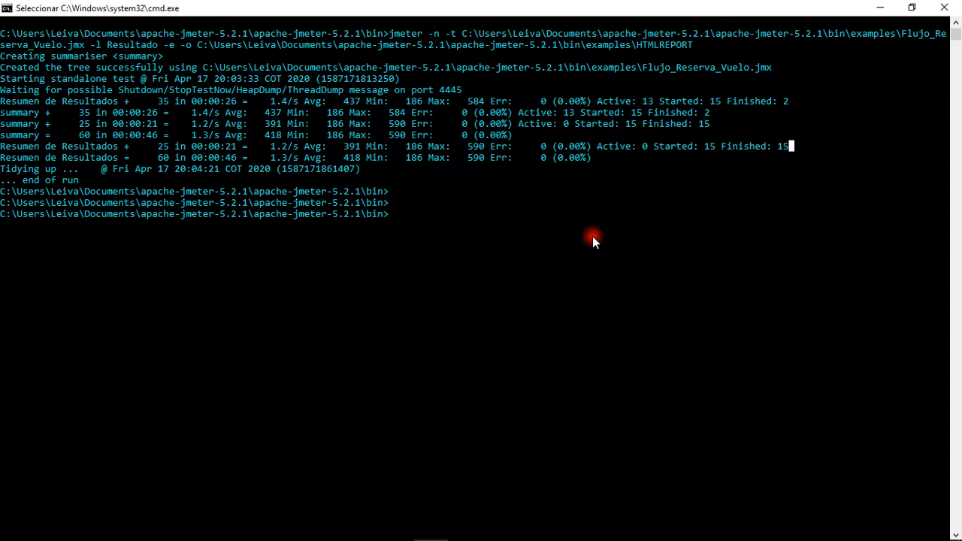
pyautogui.click(409, 304)
# Switch to File Explorer, go up to the bin folder and list its files by modification date, newest first
pyautogui.click(327, 526)
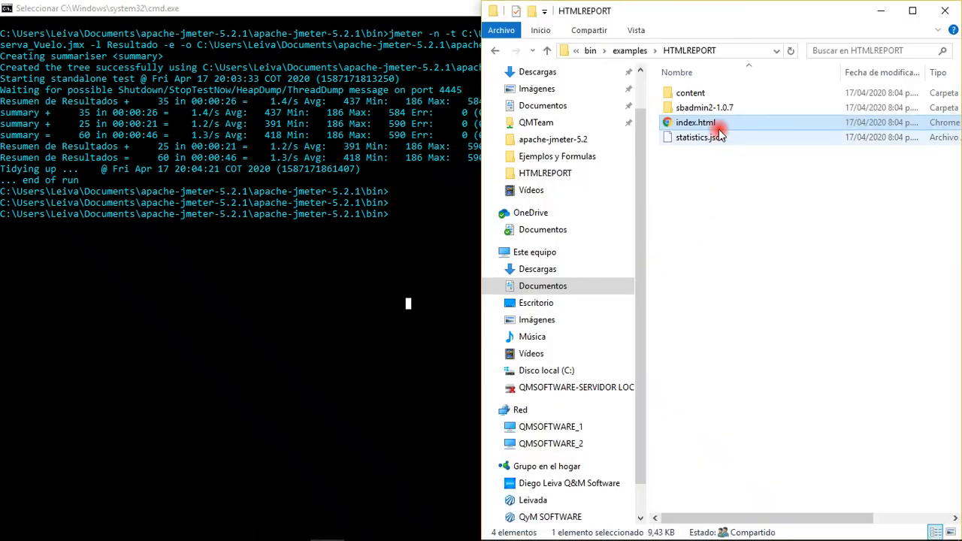
pyautogui.click(590, 50)
pyautogui.click(859, 74)
pyautogui.click(799, 191)
pyautogui.press('Home')
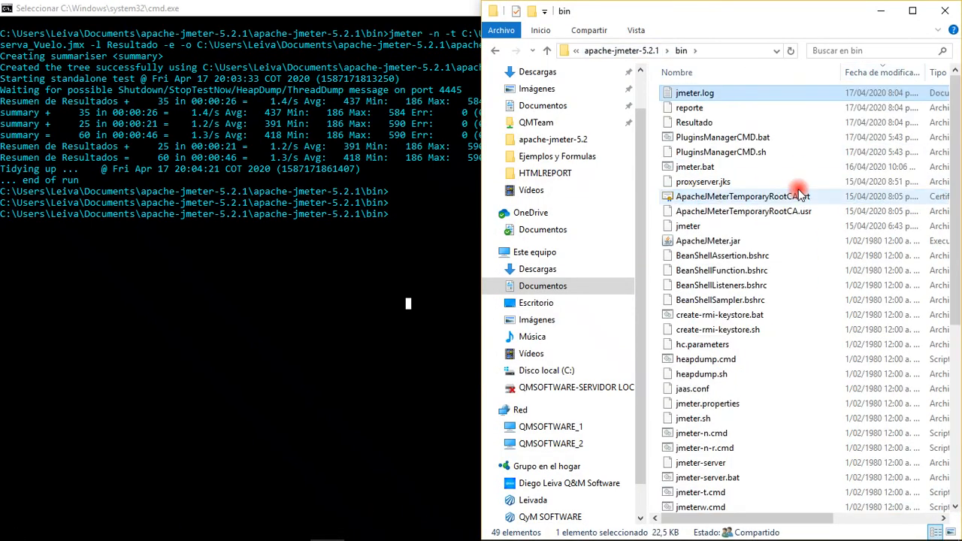
# Open the Resultado file from the bin folder in the text editor and review its request records
pyautogui.click(718, 124)
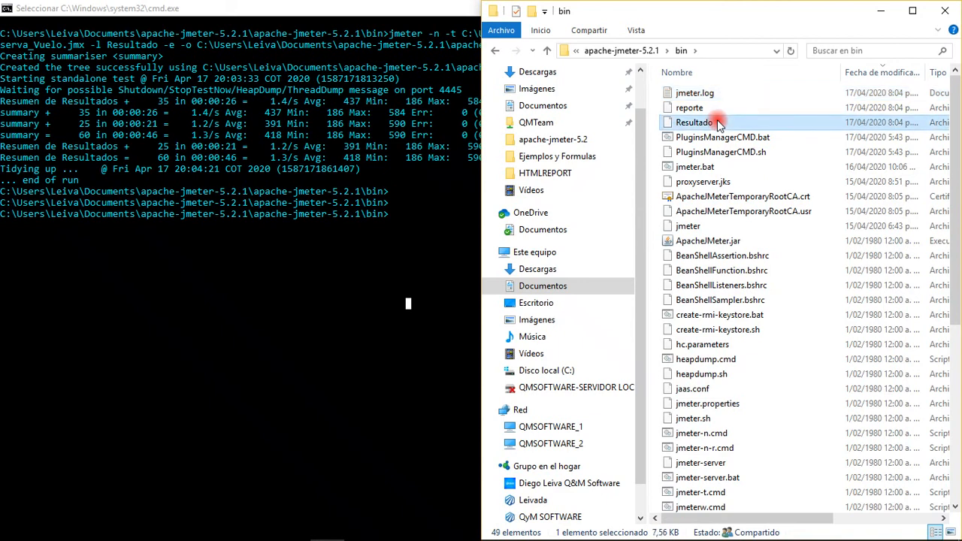
pyautogui.press('Up')
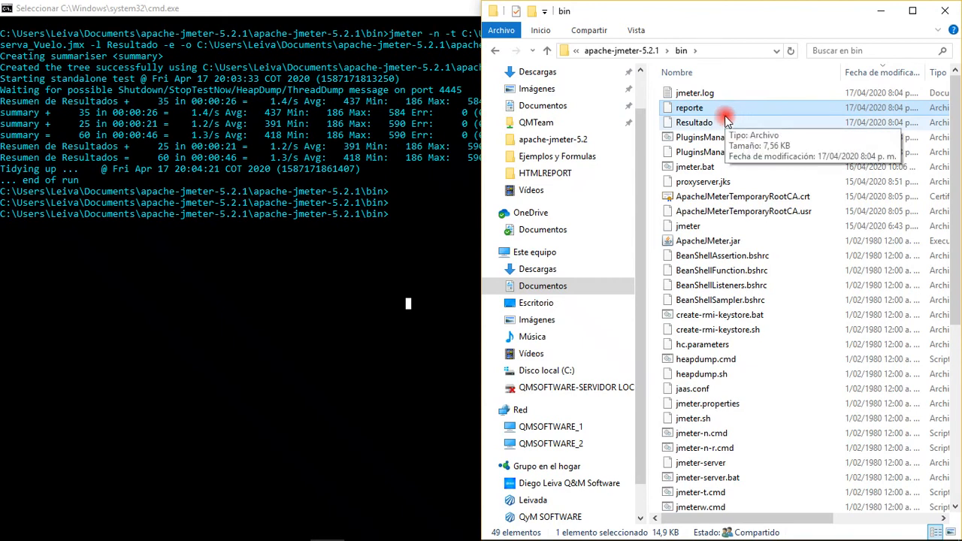
pyautogui.rightClick(720, 126)
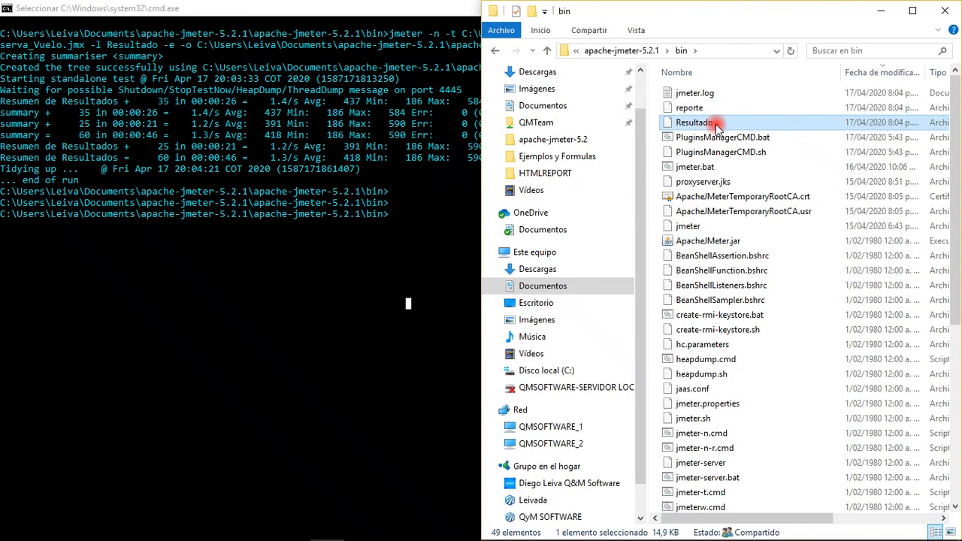
pyautogui.click(728, 197)
pyautogui.click(672, 195)
pyautogui.scroll(-3, 284, 203)
pyautogui.scroll(3, 261, 268)
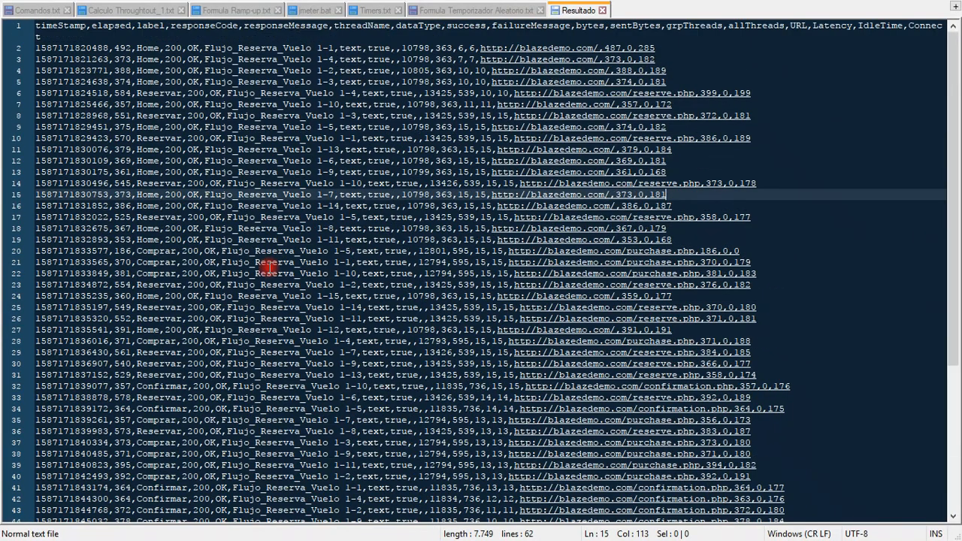
pyautogui.scroll(-6, 269, 273)
# Return to File Explorer and open index.html from the HTMLREPORT folder inside examples in the browser
pyautogui.hotkey('alt', 'Tab')
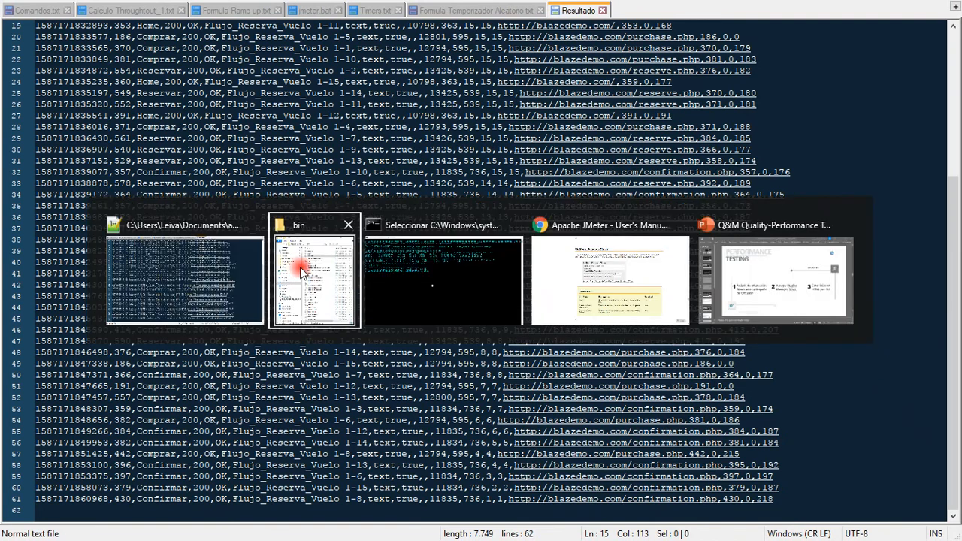
pyautogui.click(694, 94)
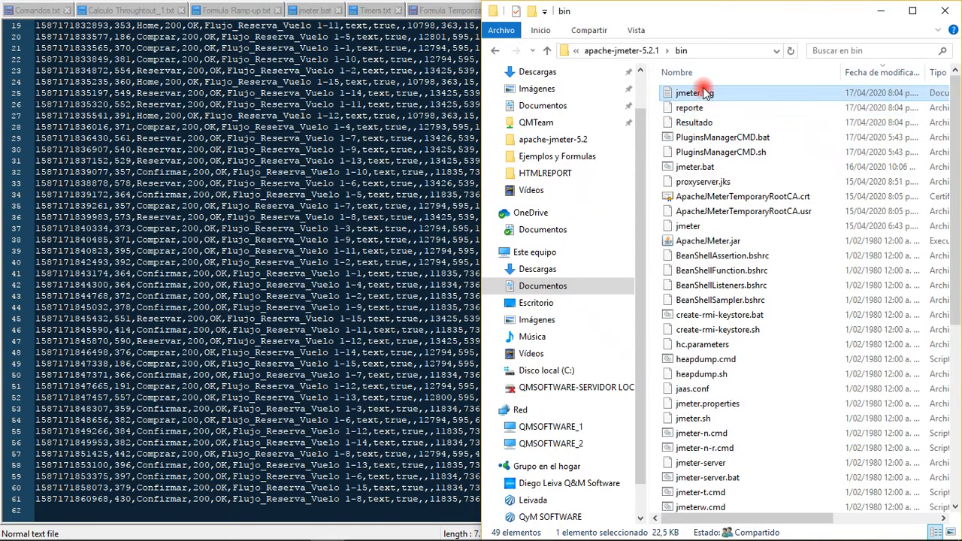
pyautogui.click(696, 73)
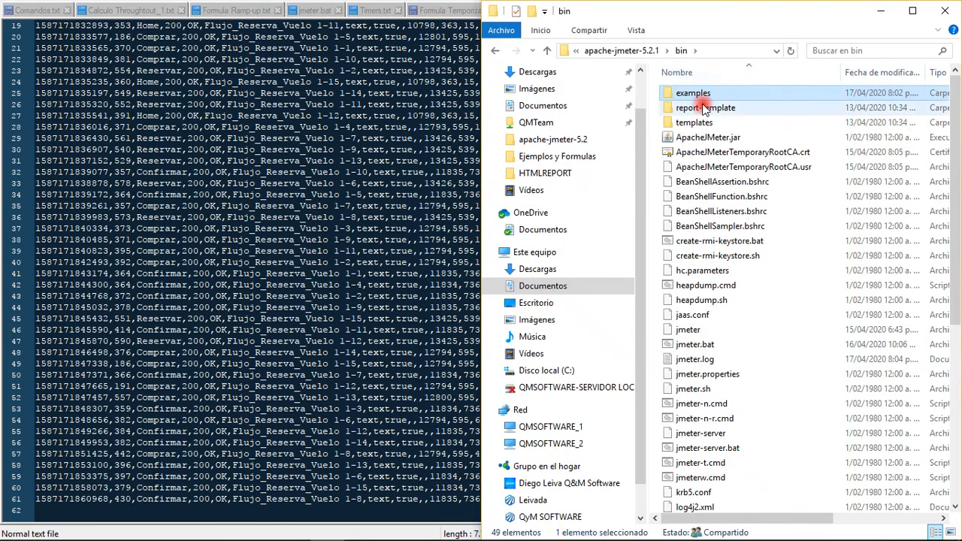
pyautogui.doubleClick(693, 96)
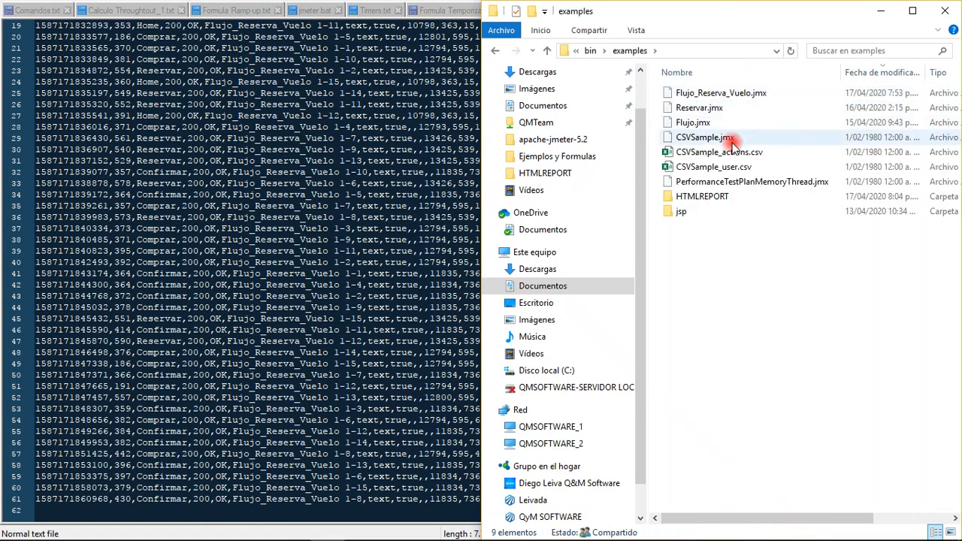
pyautogui.doubleClick(699, 196)
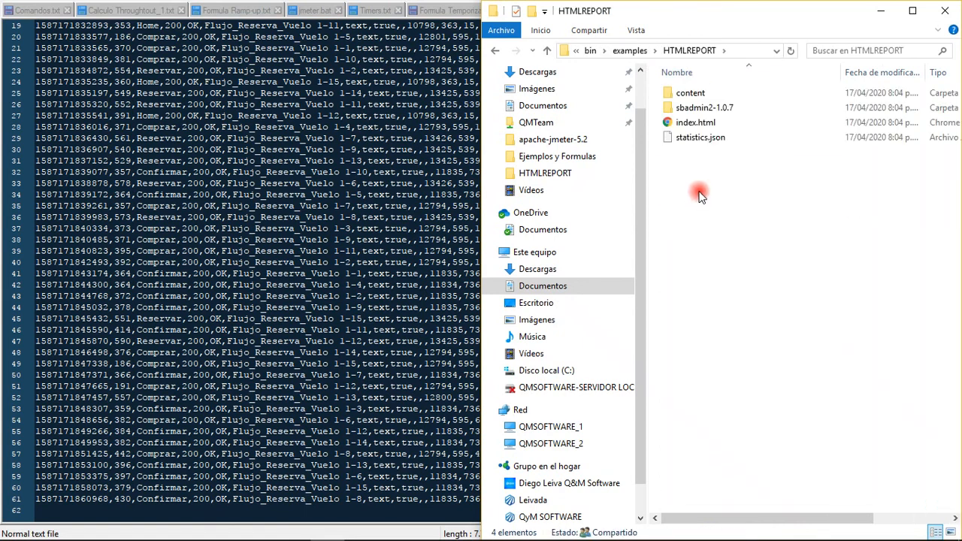
pyautogui.click(708, 125)
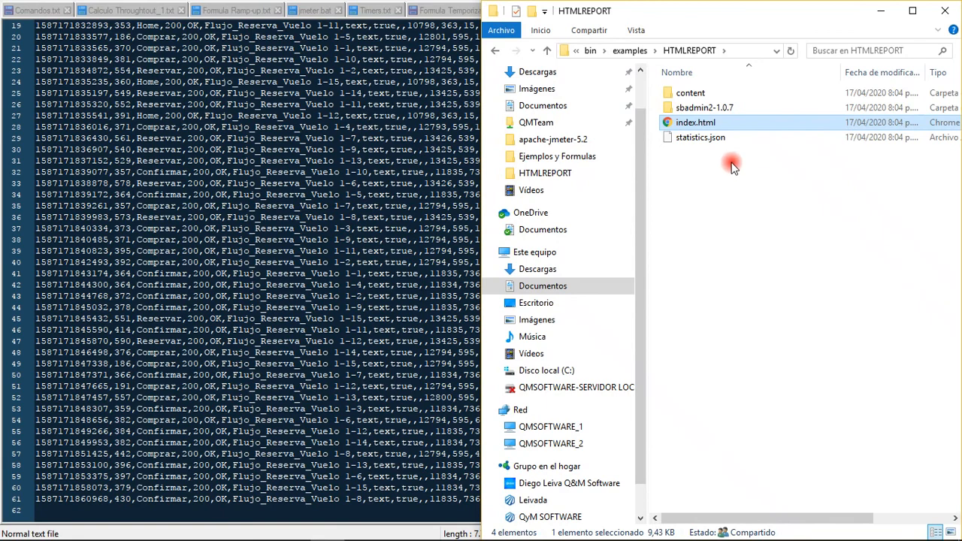
pyautogui.doubleClick(702, 126)
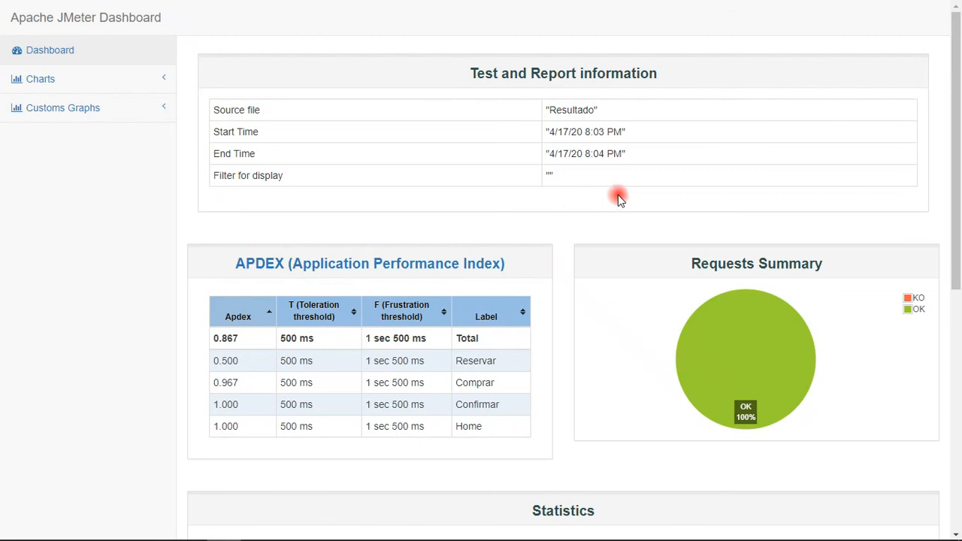
# Examine the dashboard's Statistics and Errors tables and the source file name in the test information
pyautogui.scroll(-4, 618, 195)
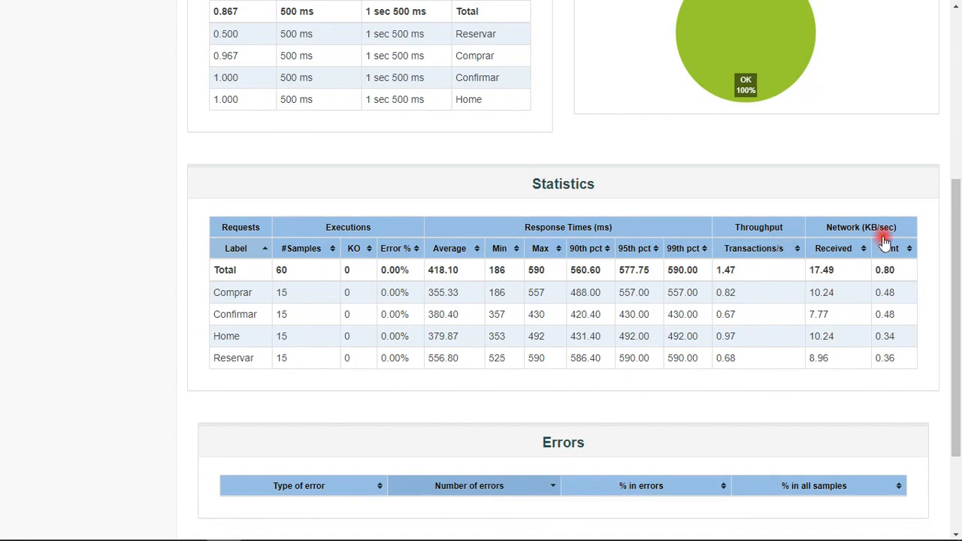
pyautogui.scroll(5, 657, 378)
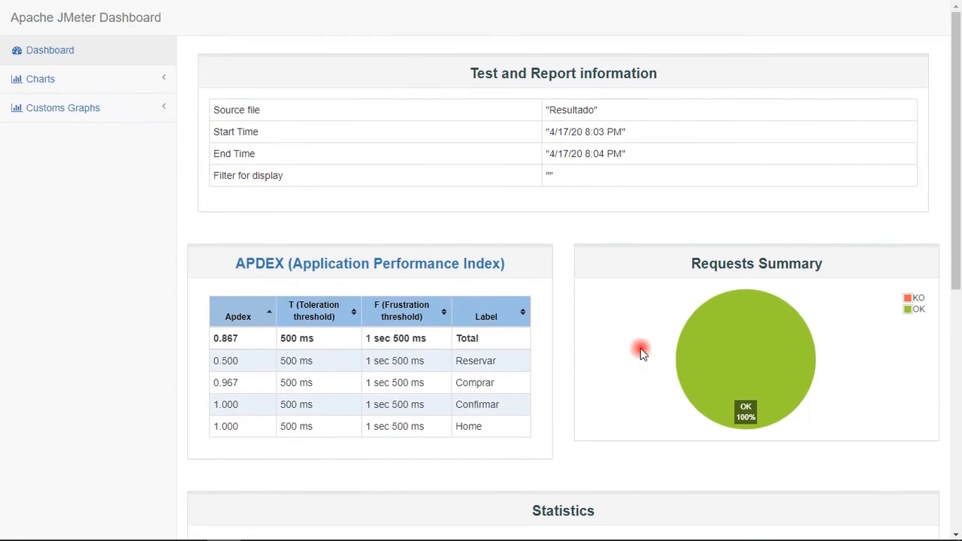
pyautogui.doubleClick(560, 110)
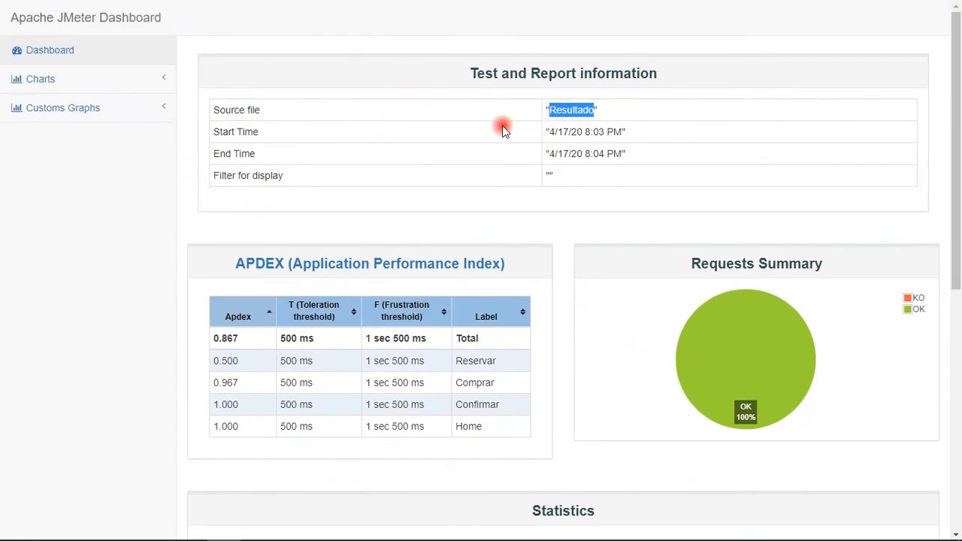
# Browse the report's Over Time, Throughput and Response Times chart pages and the Customs Graphs group
pyautogui.click(83, 88)
pyautogui.click(85, 193)
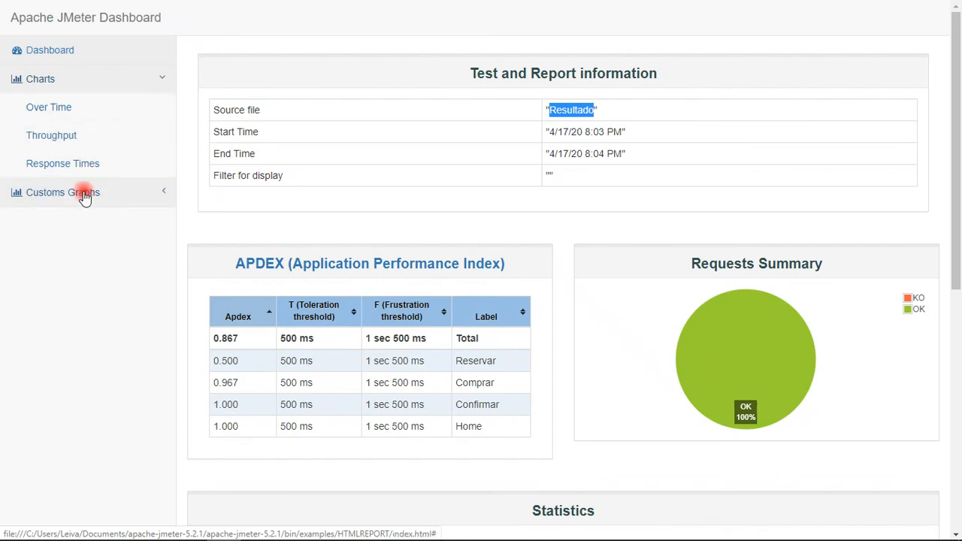
pyautogui.click(84, 85)
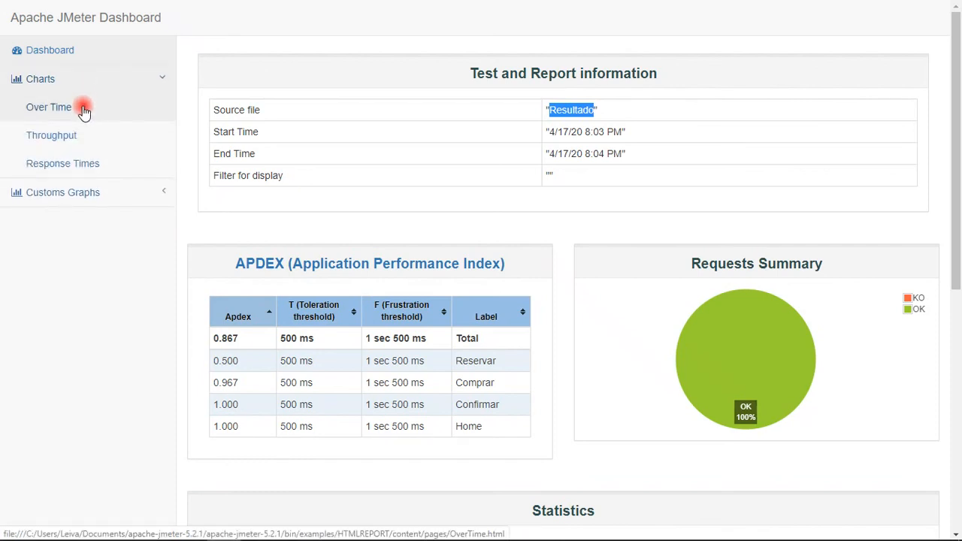
pyautogui.click(84, 110)
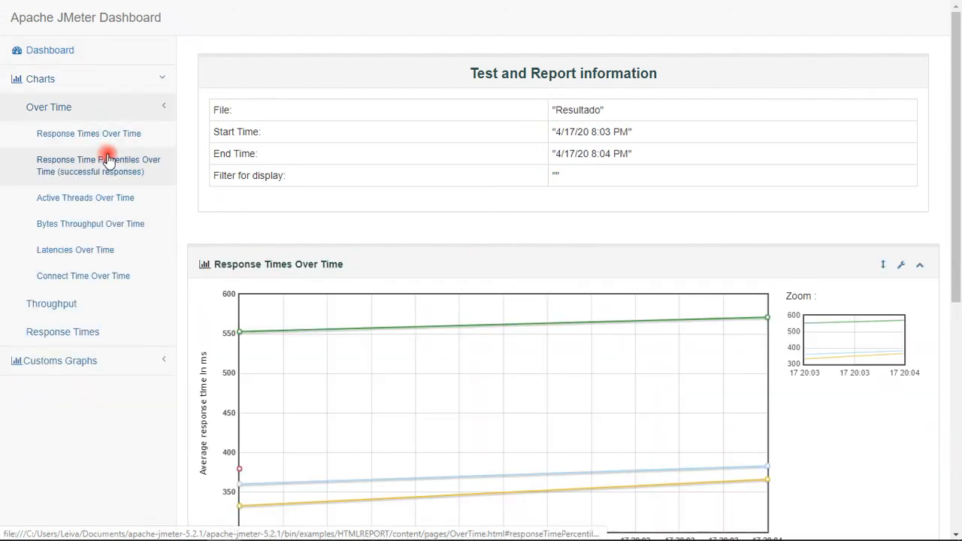
pyautogui.click(34, 312)
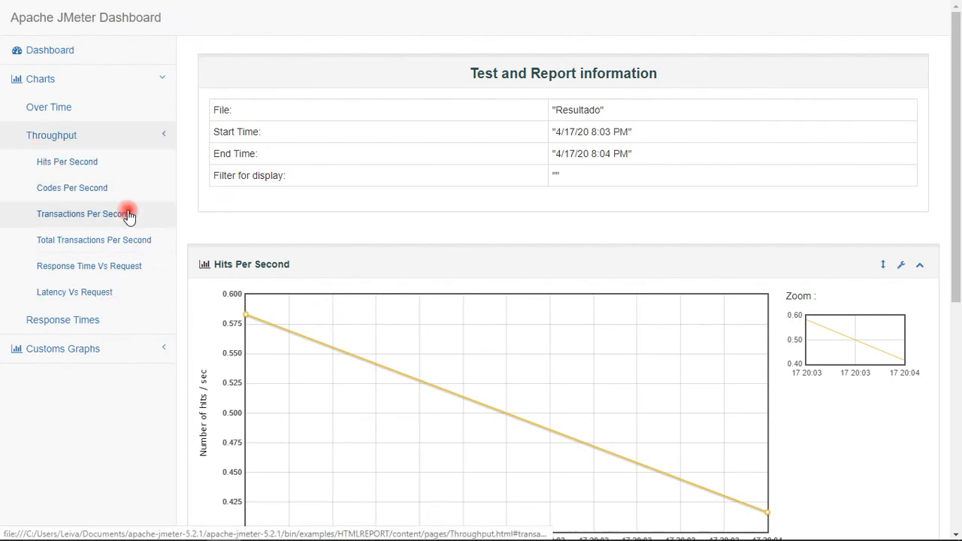
pyautogui.click(79, 318)
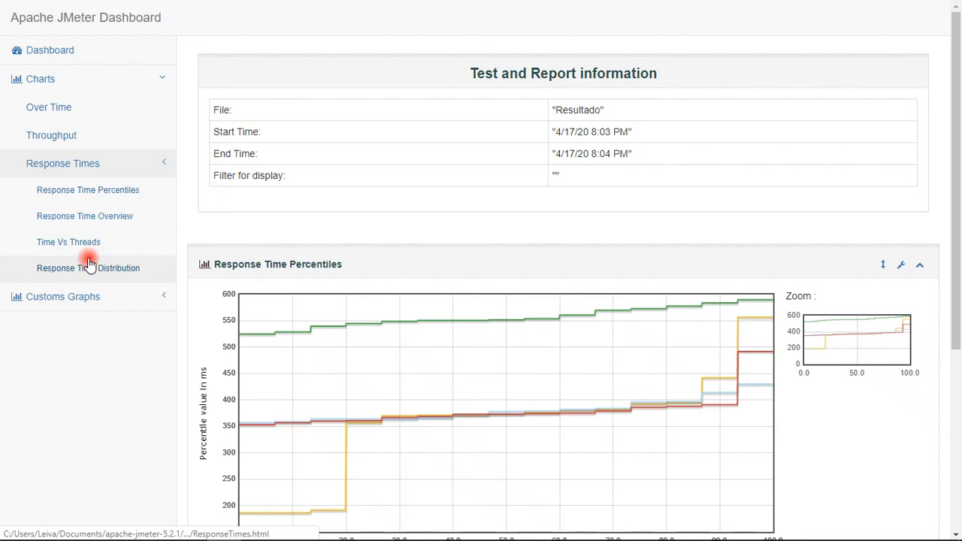
pyautogui.click(84, 298)
pyautogui.click(89, 110)
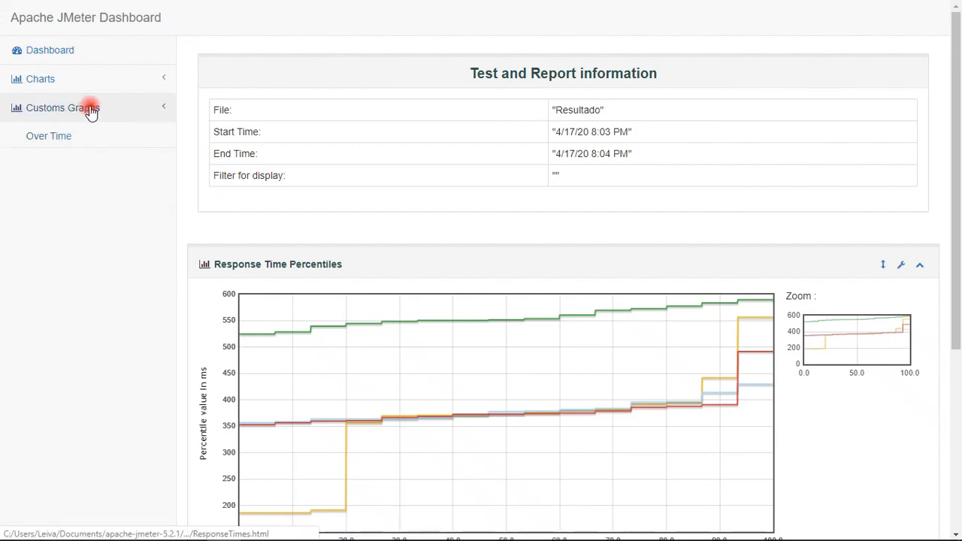
# Reopen the Over Time charts and examine the Response Times Over Time graph with its legend
pyautogui.click(116, 80)
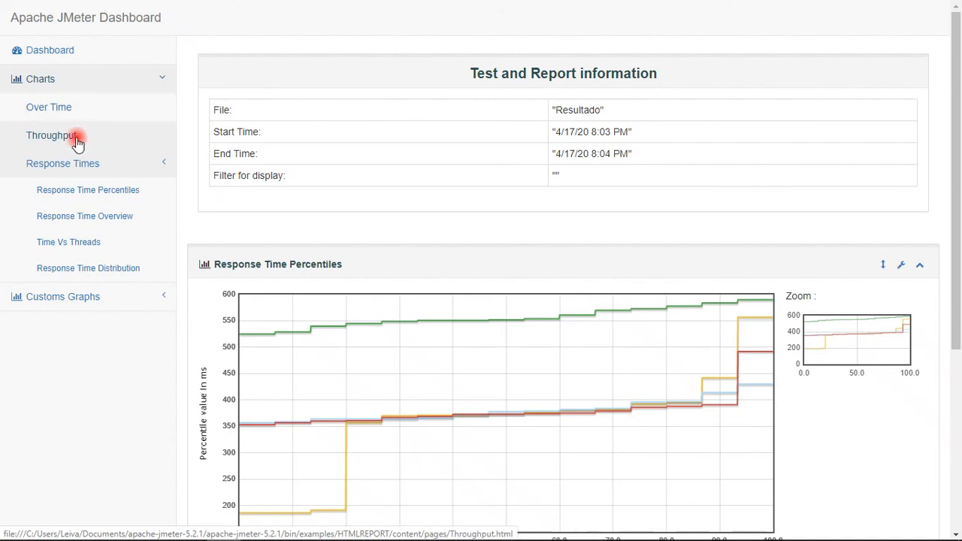
pyautogui.click(63, 110)
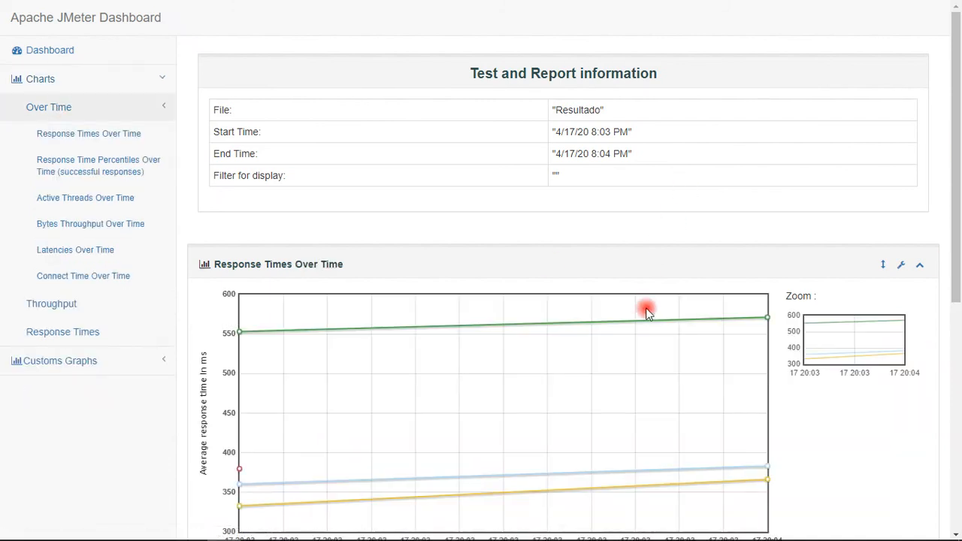
pyautogui.scroll(-3, 642, 320)
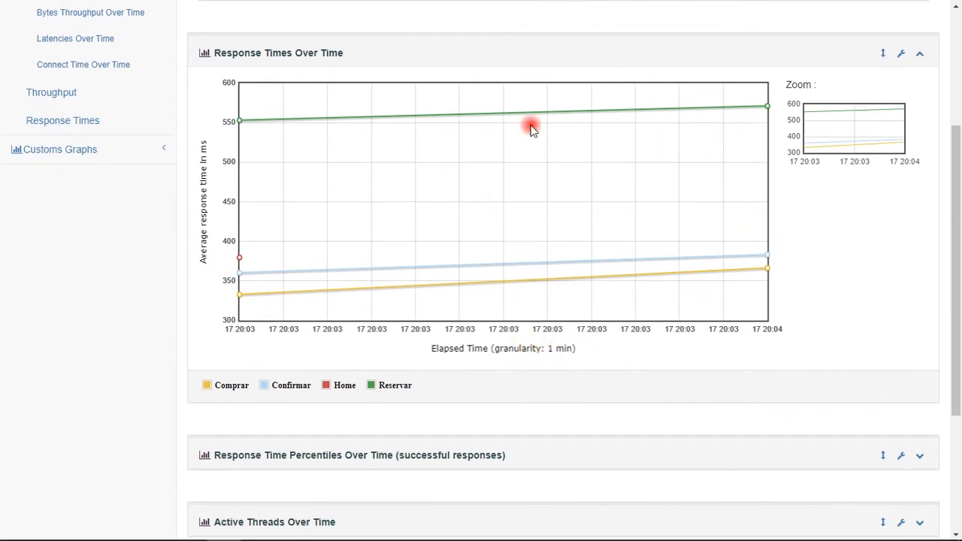
# Collapse and re-expand the Response Times Over Time graph, and check its display and save options
pyautogui.scroll(1, 592, 208)
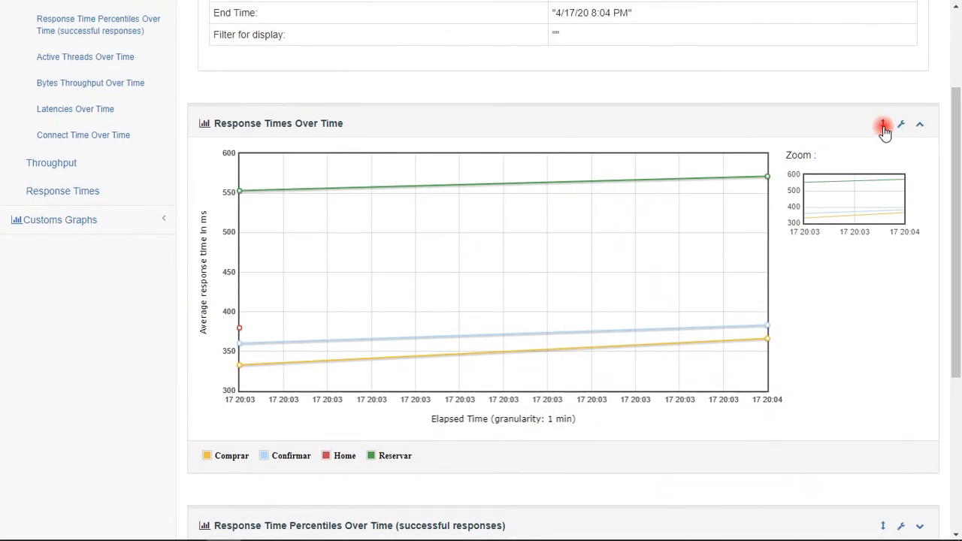
pyautogui.click(882, 124)
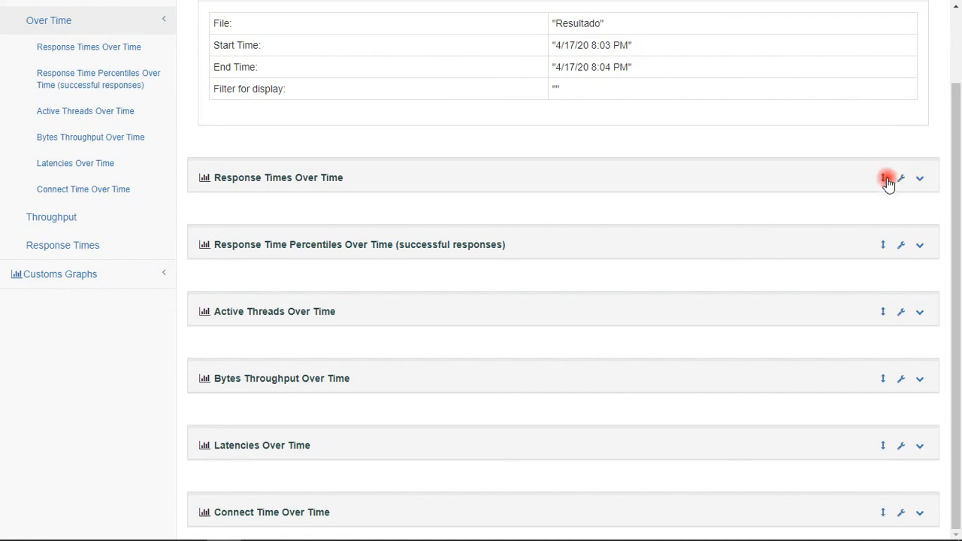
pyautogui.click(919, 178)
pyautogui.click(902, 132)
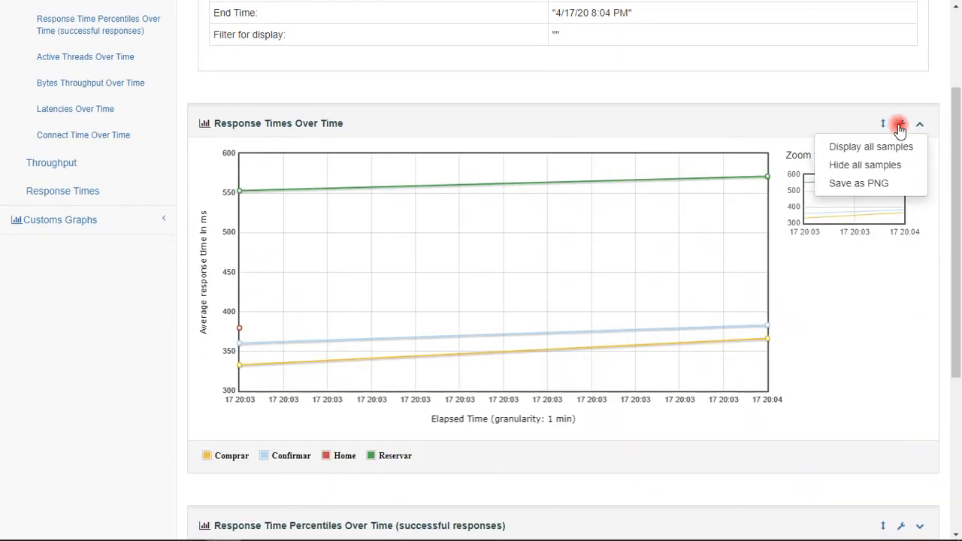
pyautogui.click(726, 129)
# Highlight the request names in the Response Times Over Time legend and compare them with the plotted lines
pyautogui.scroll(-1, 488, 254)
pyautogui.scroll(-5, 487, 252)
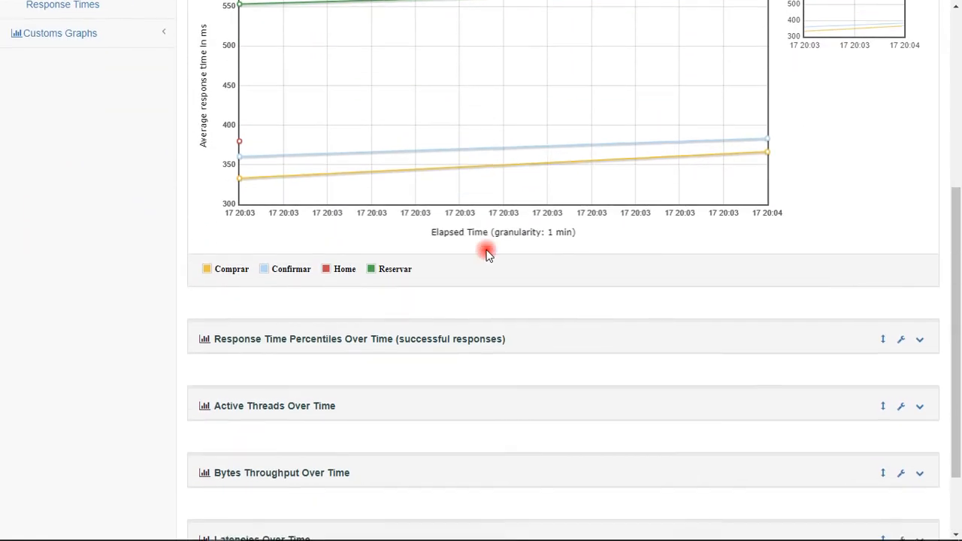
pyautogui.moveTo(216, 177); pyautogui.dragTo(419, 175)
pyautogui.scroll(1, 455, 221)
pyautogui.scroll(3, 455, 220)
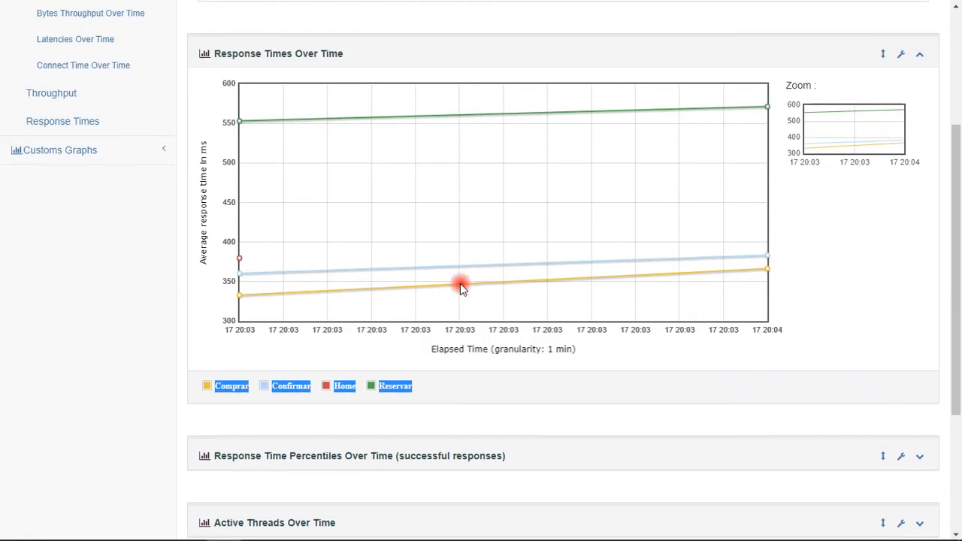
# Expand the Response Time Percentiles Over Time (successful responses) graph and examine its plot and percentile legend
pyautogui.scroll(-1, 460, 352)
pyautogui.scroll(-1, 462, 355)
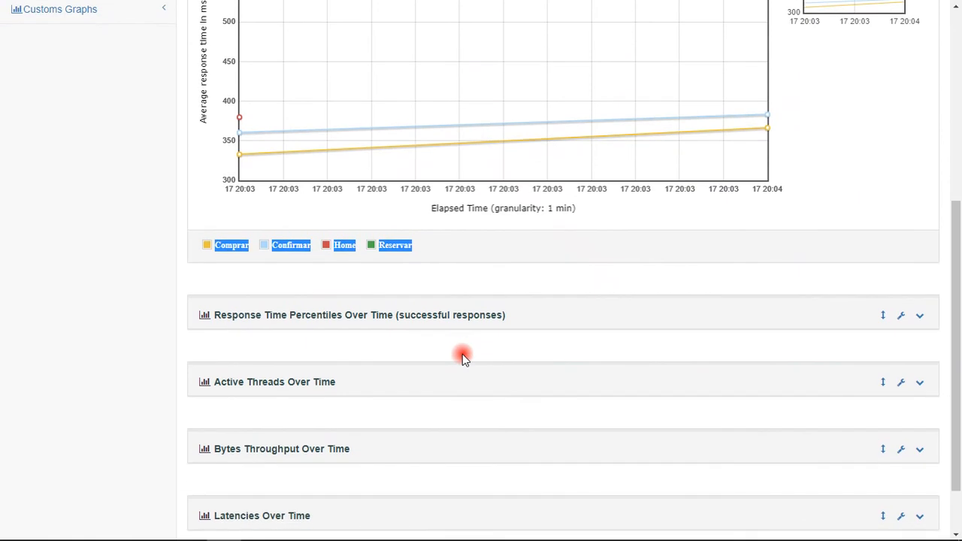
pyautogui.scroll(-1, 787, 218)
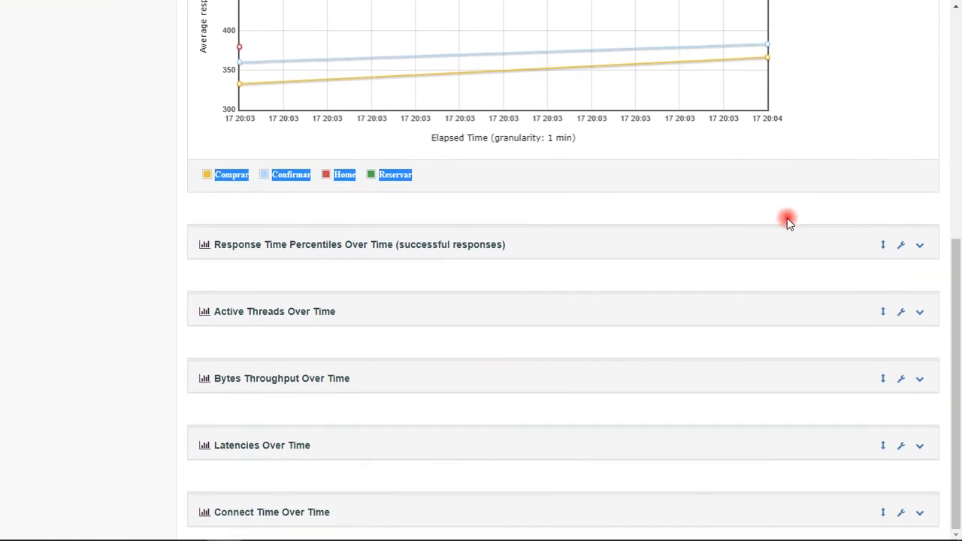
pyautogui.click(919, 250)
pyautogui.scroll(-4, 676, 280)
pyautogui.scroll(2, 677, 282)
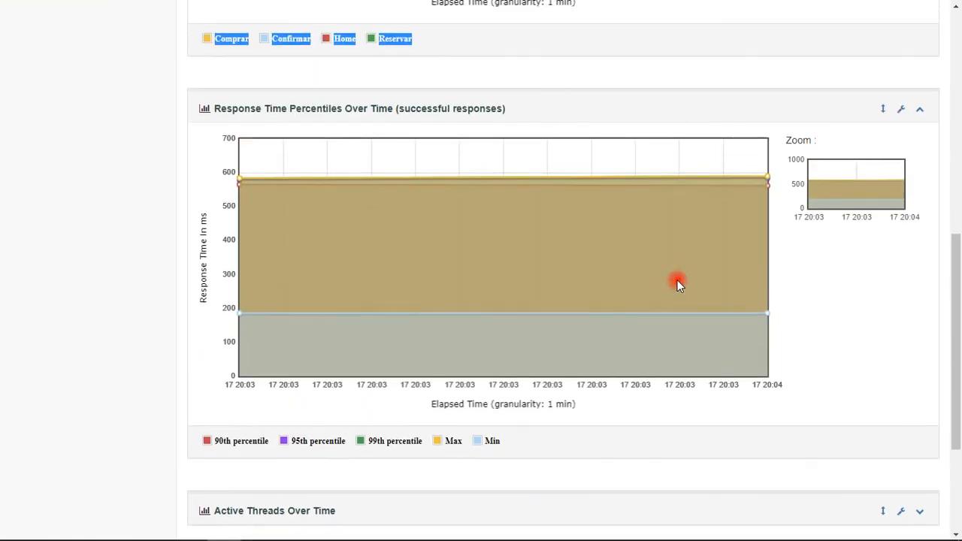
pyautogui.scroll(-3, 677, 284)
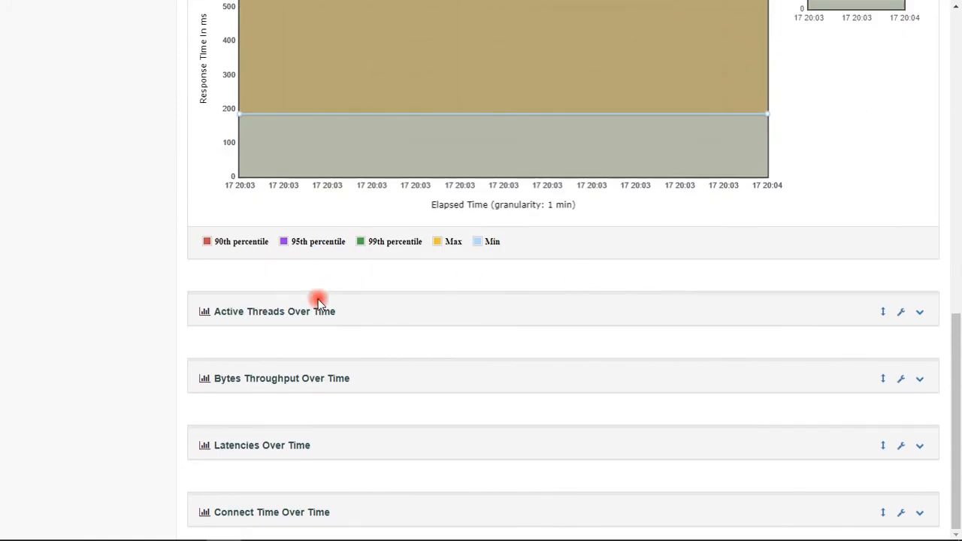
# Expand and examine the Active Threads Over Time and Bytes Throughput Over Time graphs
pyautogui.click(920, 314)
pyautogui.scroll(-3, 580, 340)
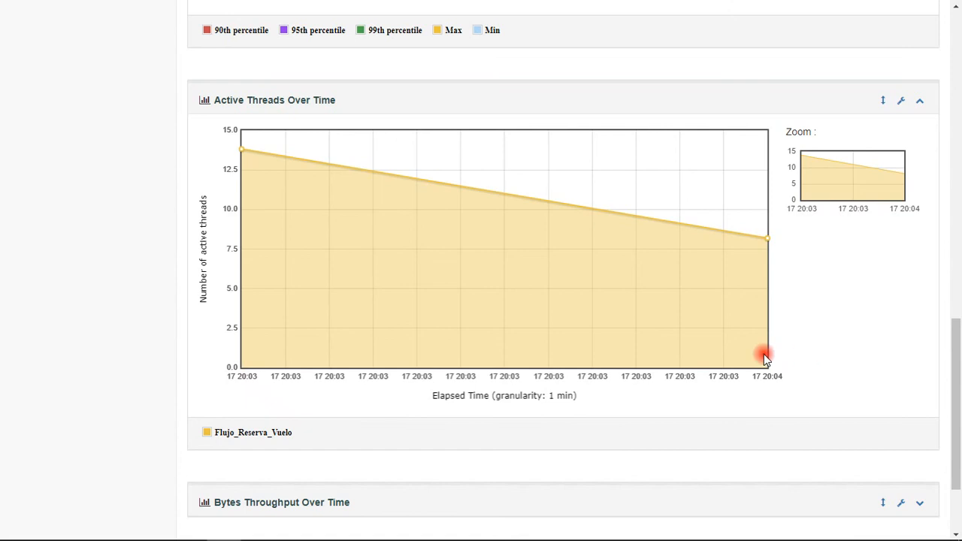
pyautogui.scroll(-1, 763, 355)
pyautogui.scroll(-1, 763, 355)
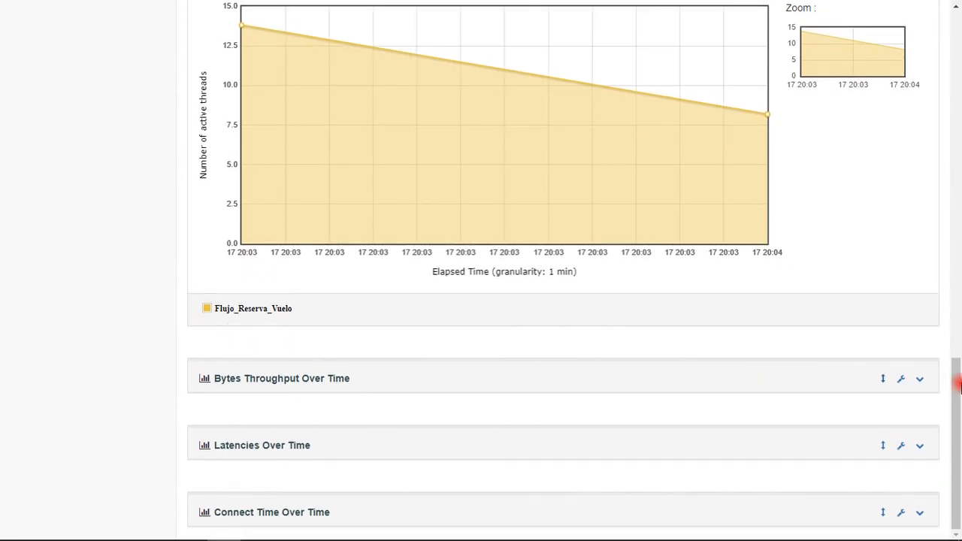
pyautogui.click(919, 381)
pyautogui.scroll(-3, 619, 324)
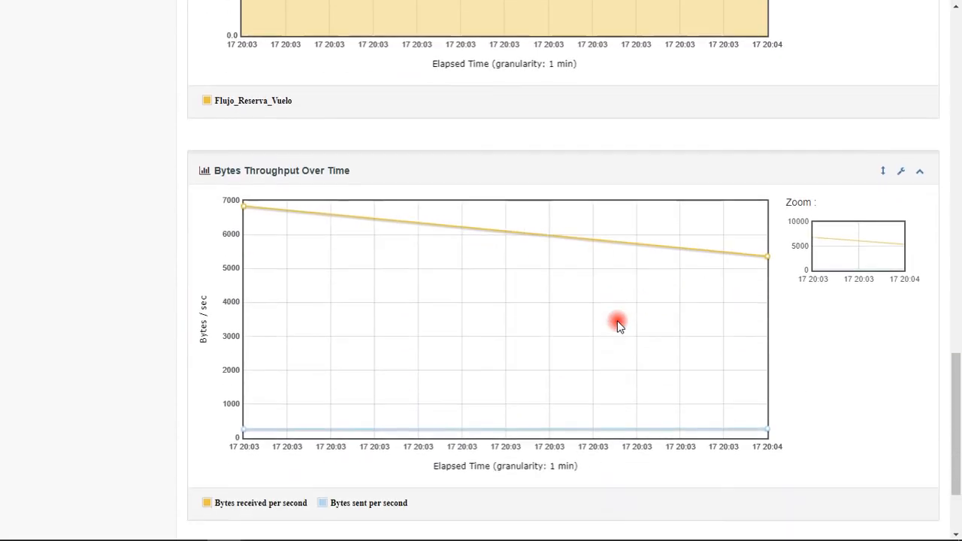
pyautogui.scroll(-2, 618, 325)
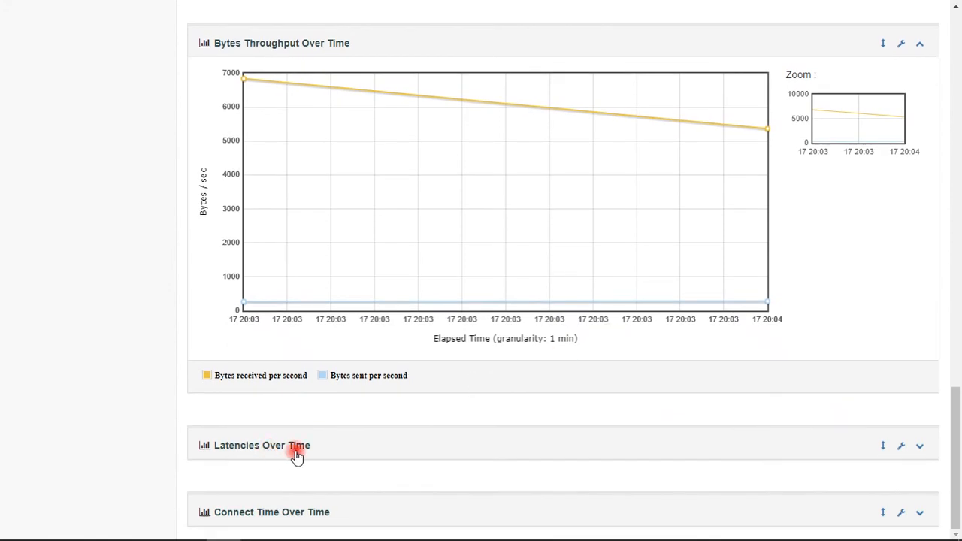
# Open the report's Throughput charts page and examine the Hits Per Second graph
pyautogui.scroll(15, 315, 474)
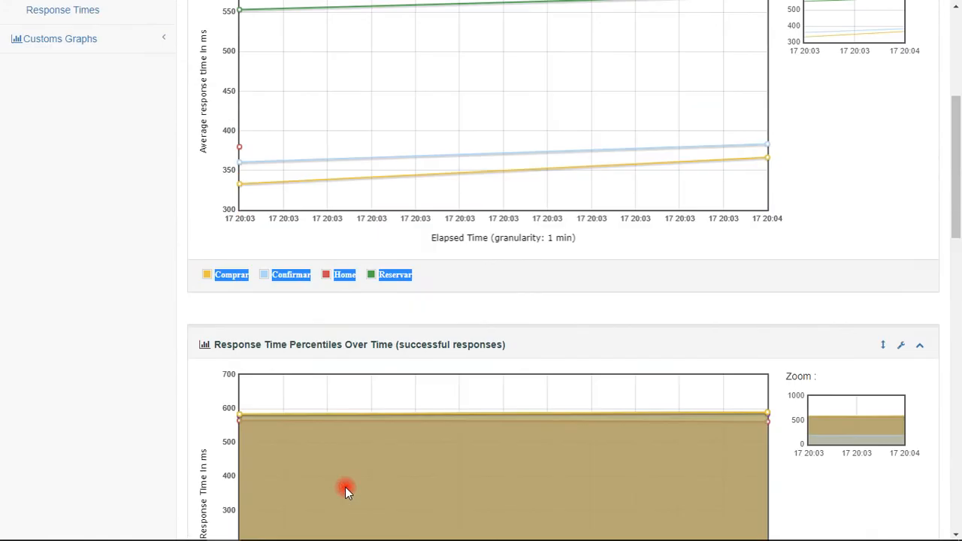
pyautogui.click(132, 113)
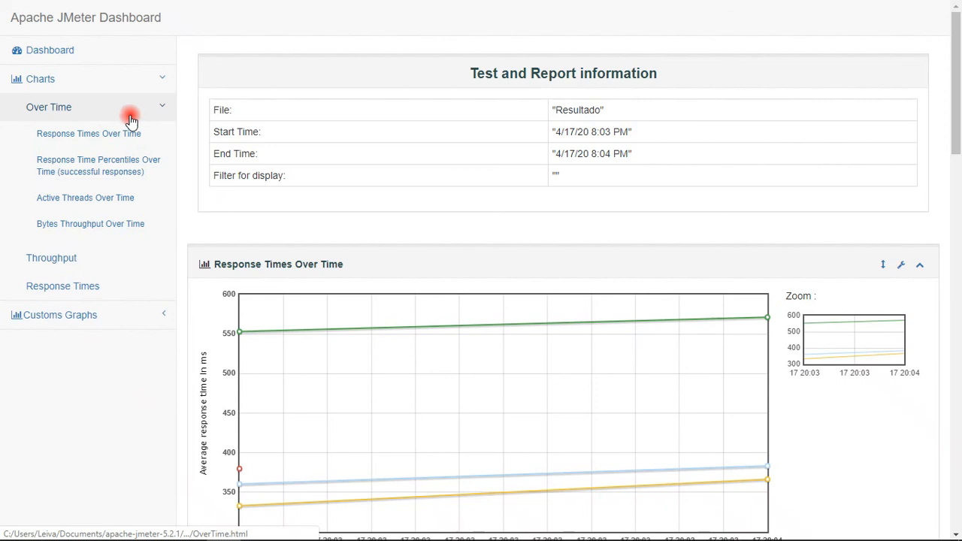
pyautogui.click(82, 145)
pyautogui.scroll(-2, 529, 308)
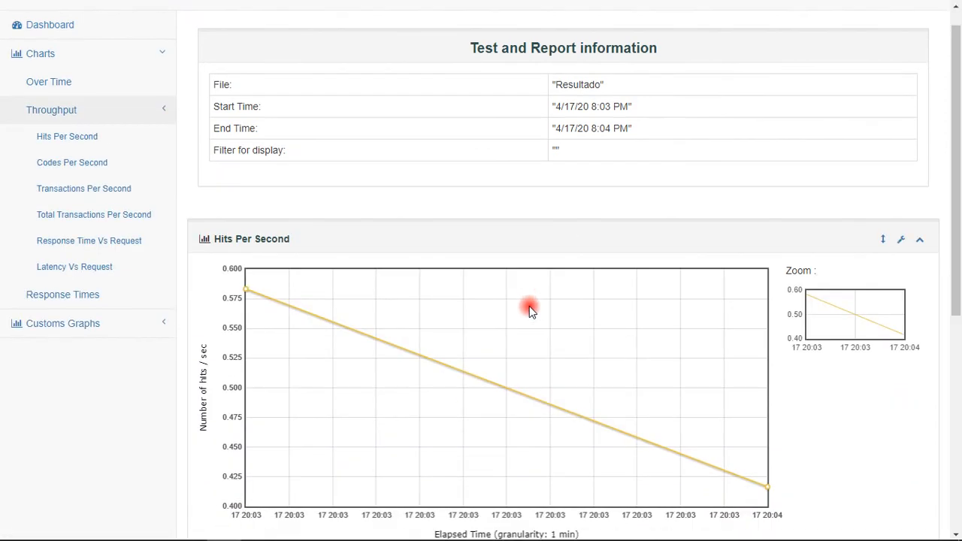
pyautogui.scroll(-3, 451, 318)
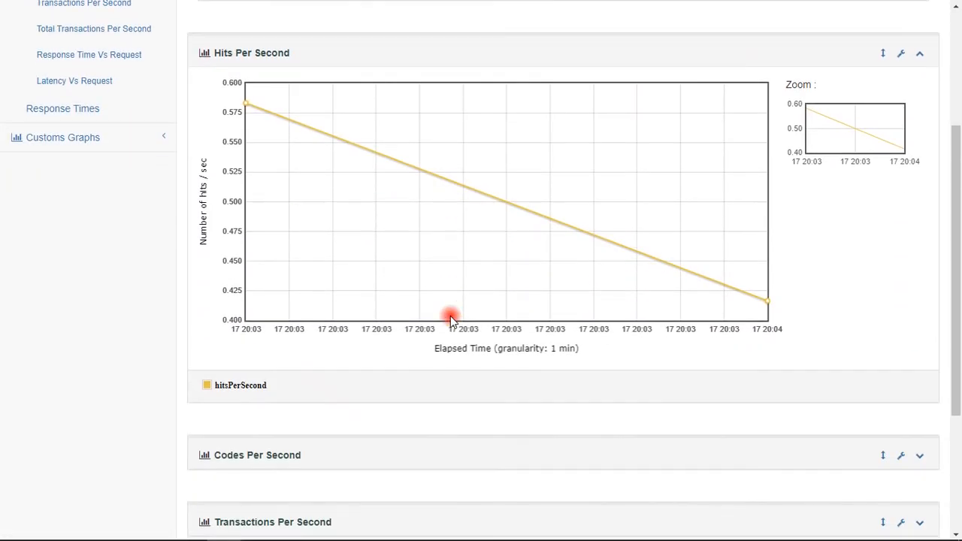
# Expand the Codes Per Second graph and examine its plot and response code legend
pyautogui.scroll(-4, 451, 316)
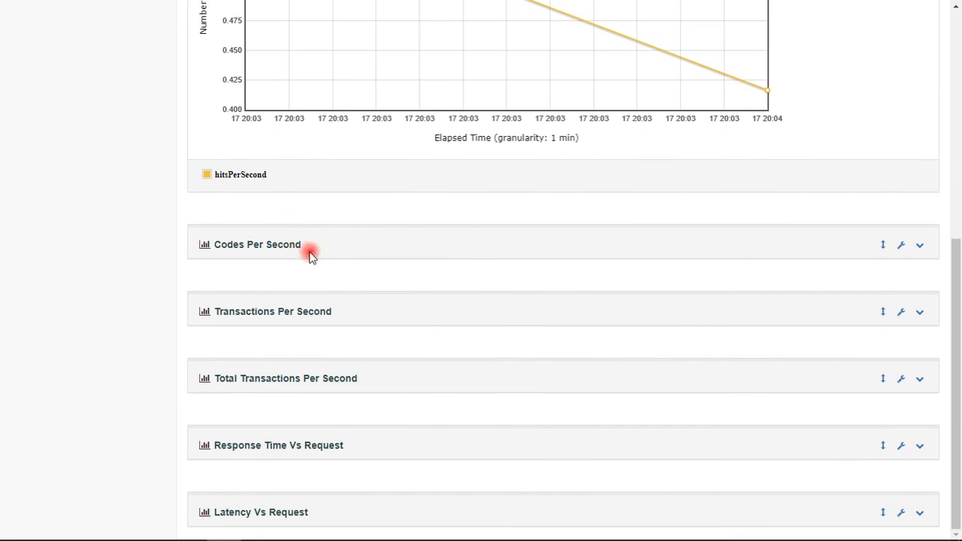
pyautogui.click(920, 245)
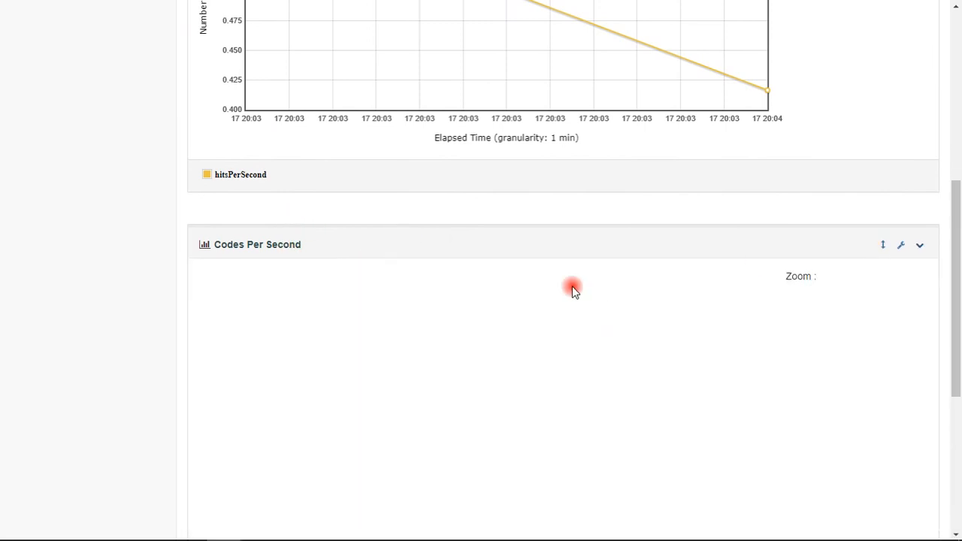
pyautogui.scroll(-4, 574, 290)
pyautogui.scroll(3, 574, 290)
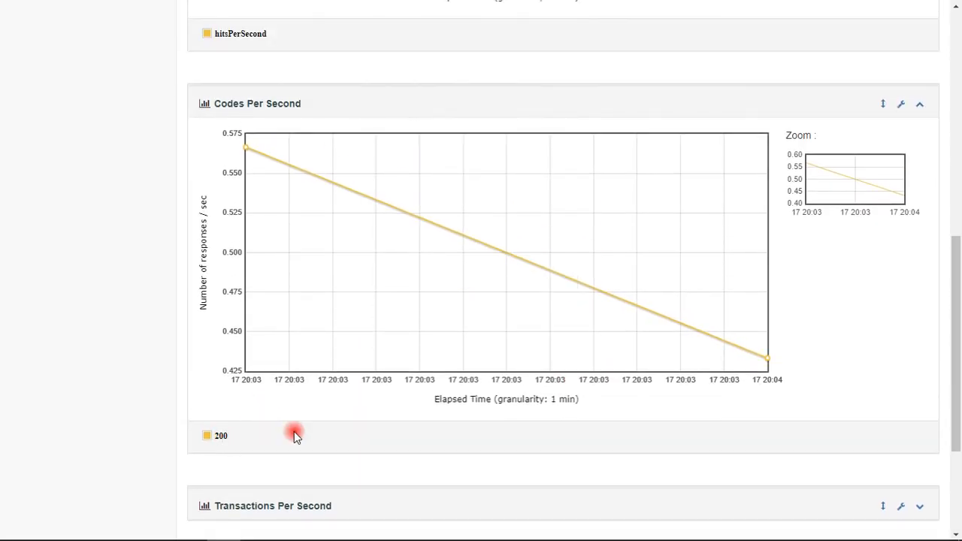
pyautogui.scroll(-3, 305, 435)
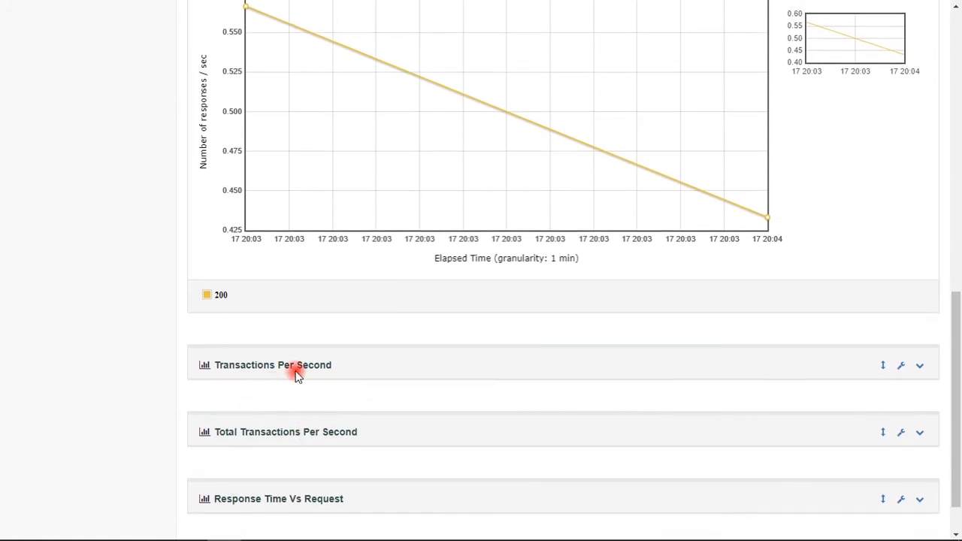
# Expand and examine the Transactions Per Second and Total Transactions Per Second graphs
pyautogui.click(920, 370)
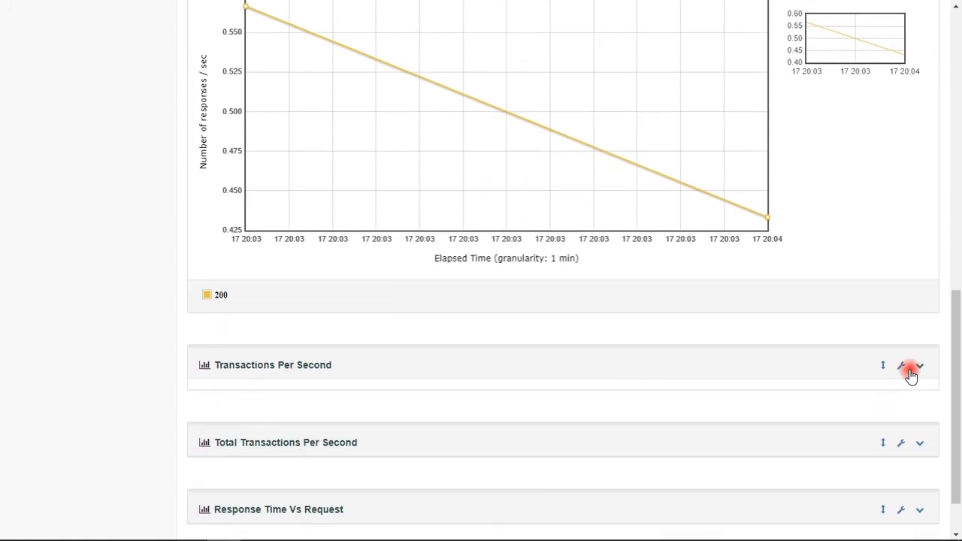
pyautogui.scroll(-6, 651, 369)
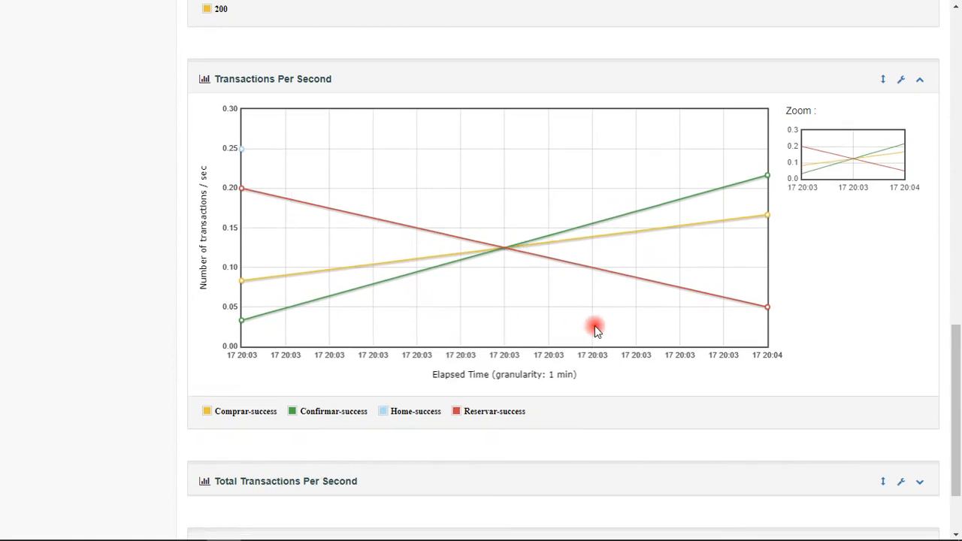
pyautogui.scroll(-2, 595, 325)
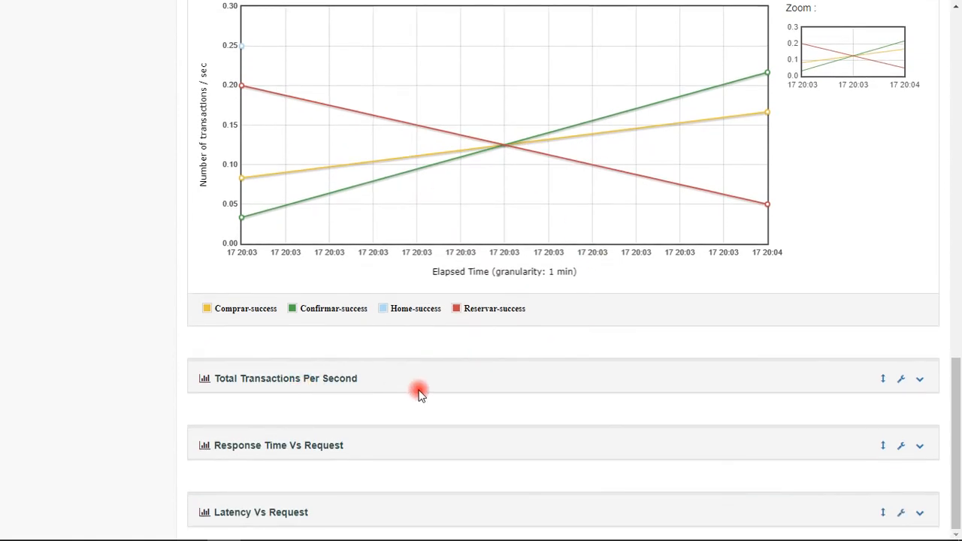
pyautogui.click(916, 382)
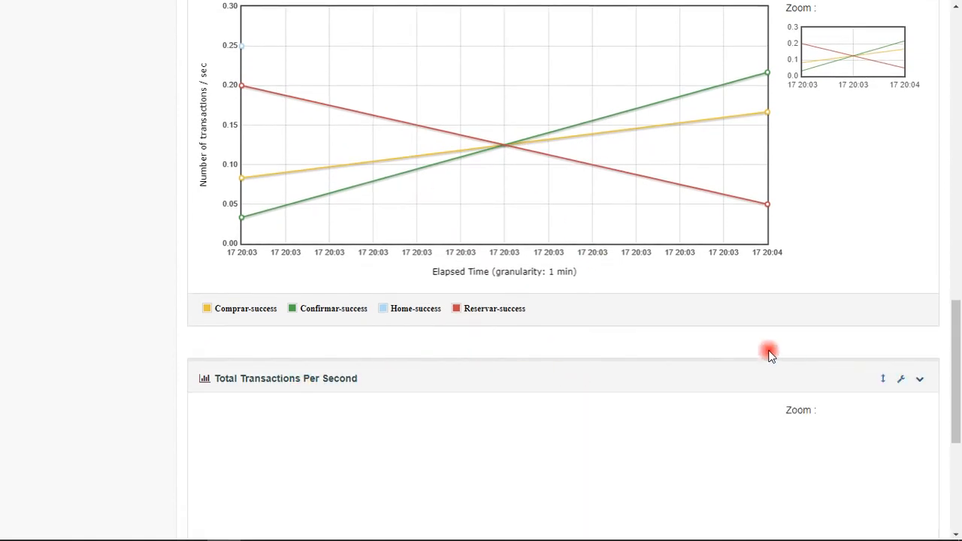
pyautogui.scroll(-7, 770, 353)
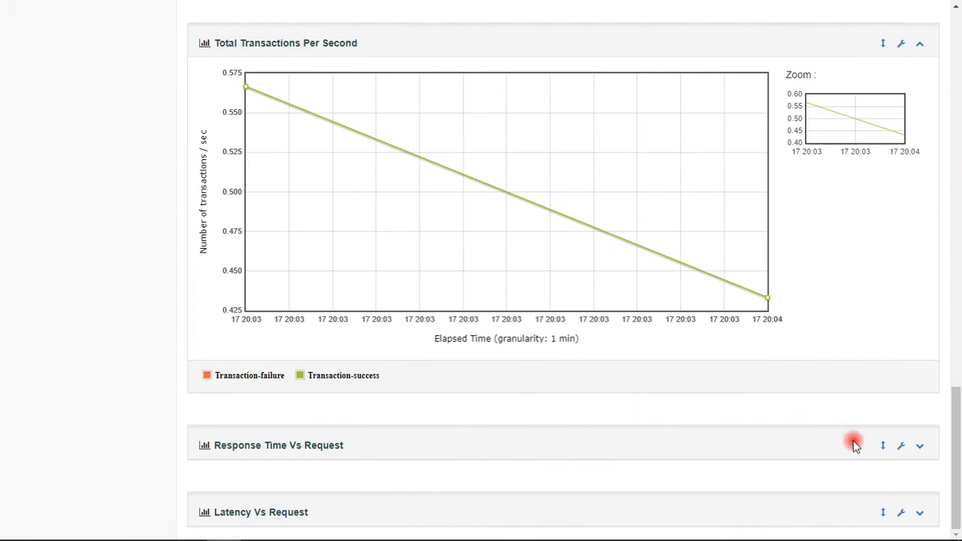
# Expand and examine the Response Time Vs Request graph, then return to the Throughput entry in the report navigation
pyautogui.click(919, 446)
pyautogui.scroll(-7, 756, 391)
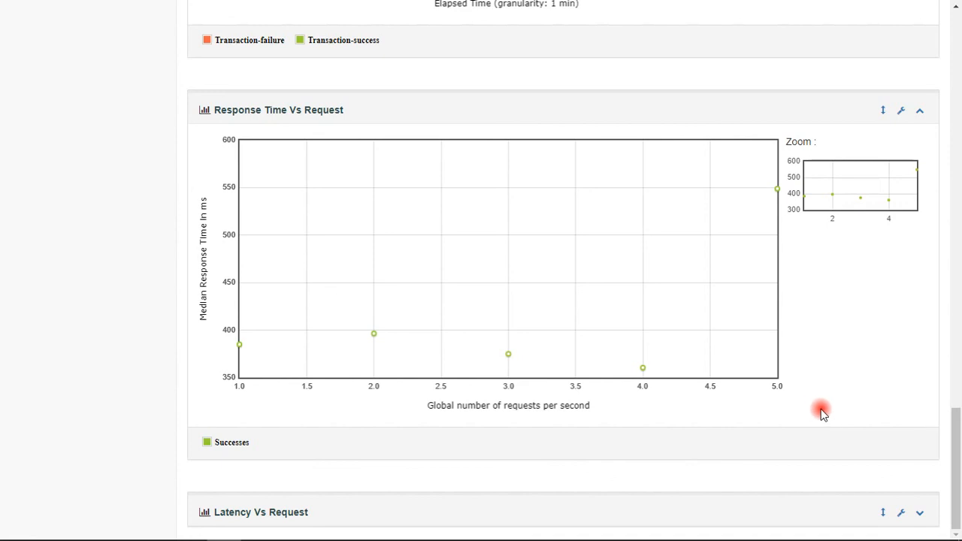
pyautogui.scroll(20, 384, 493)
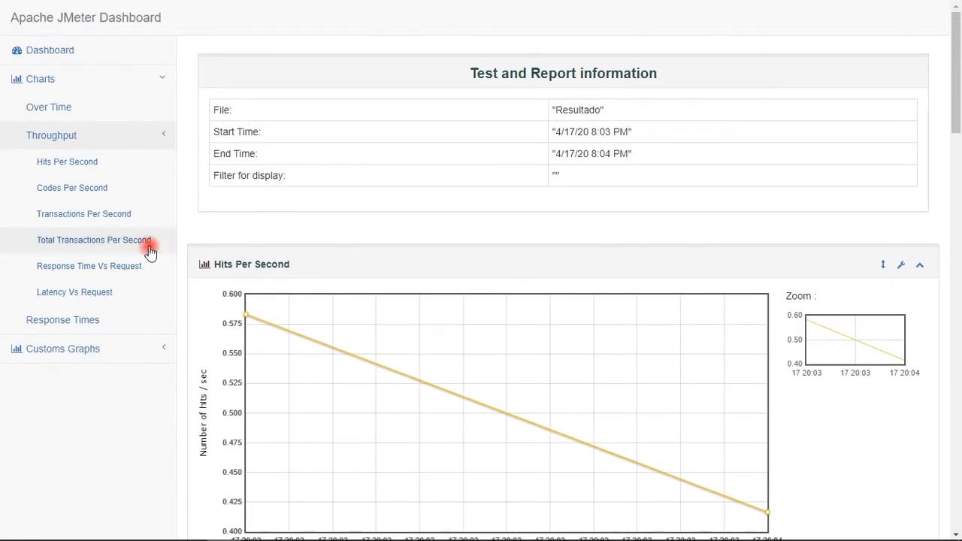
pyautogui.click(85, 137)
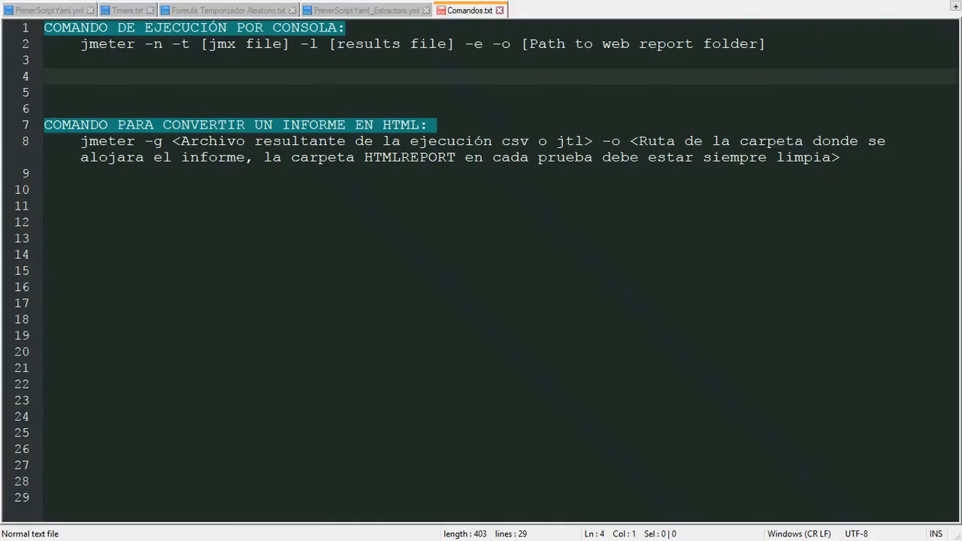
# In Comandos.txt in Notepad++, highlight the console execution command's jmx, results file and web report folder parts in turn
pyautogui.moveTo(81, 44); pyautogui.dragTo(299, 43)
pyautogui.moveTo(456, 43); pyautogui.dragTo(301, 44)
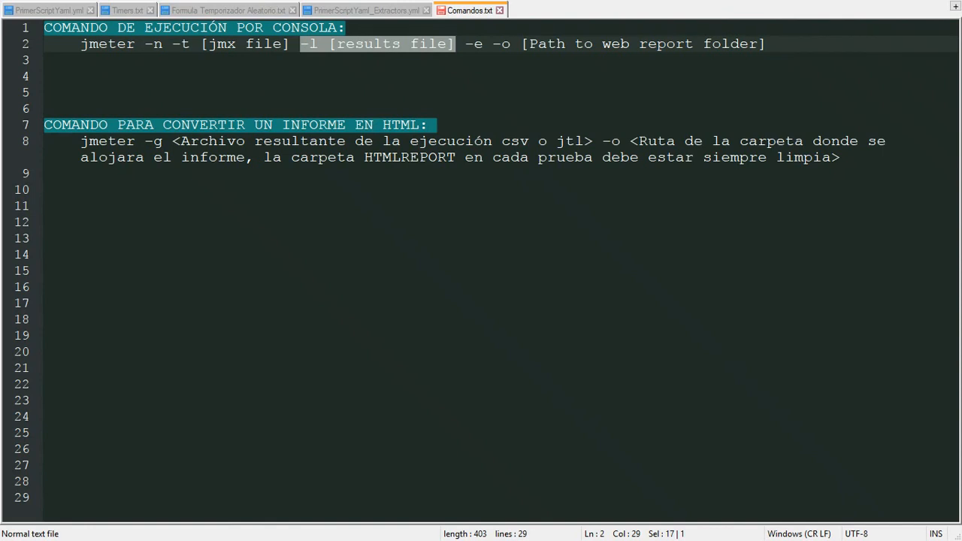
pyautogui.moveTo(465, 43); pyautogui.dragTo(766, 43)
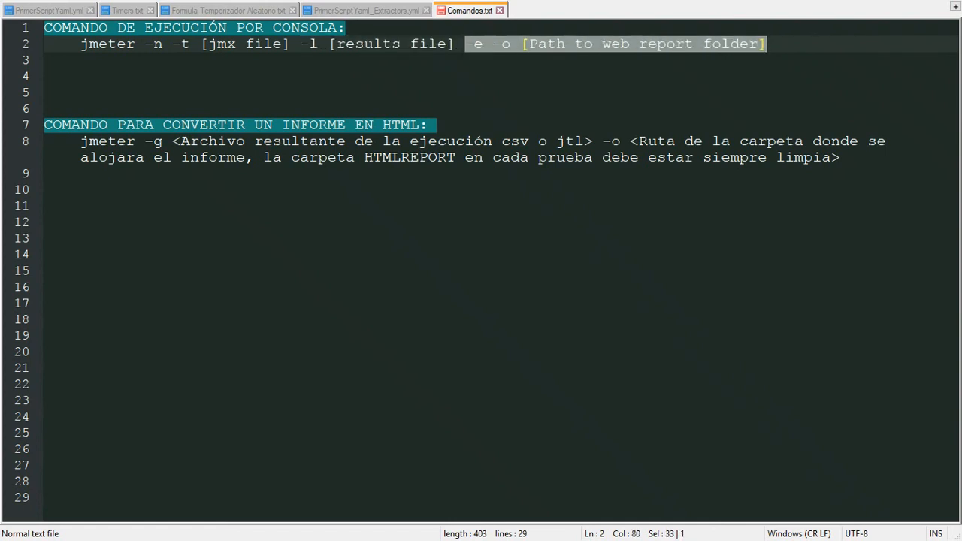
pyautogui.press('Right')
pyautogui.moveTo(299, 43); pyautogui.dragTo(455, 43)
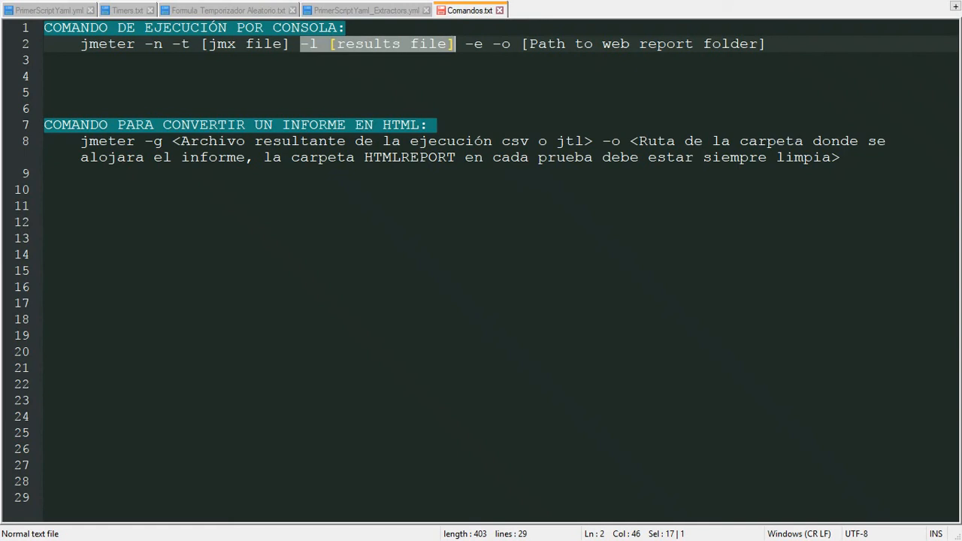
# Review the HTML report conversion command by highlighting jmeter -g, the matching results file argument and the output folder description
pyautogui.click(437, 125)
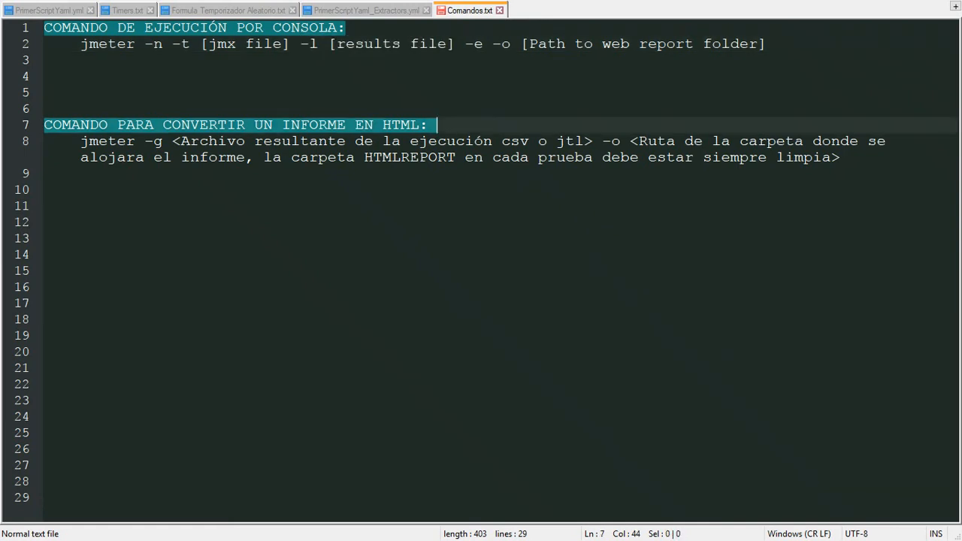
pyautogui.moveTo(81, 141); pyautogui.dragTo(163, 141)
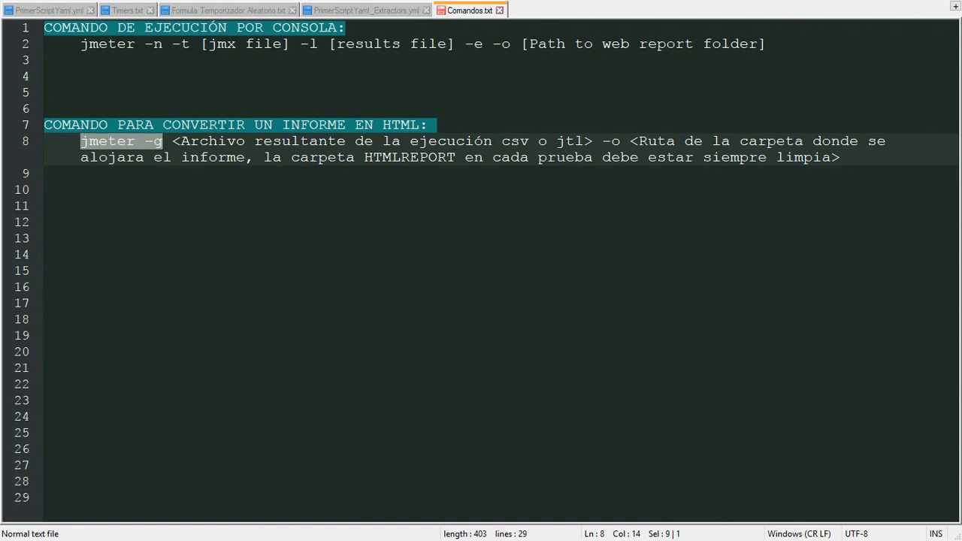
pyautogui.moveTo(301, 43); pyautogui.dragTo(454, 43)
pyautogui.click(364, 44)
pyautogui.moveTo(172, 140); pyautogui.dragTo(841, 157)
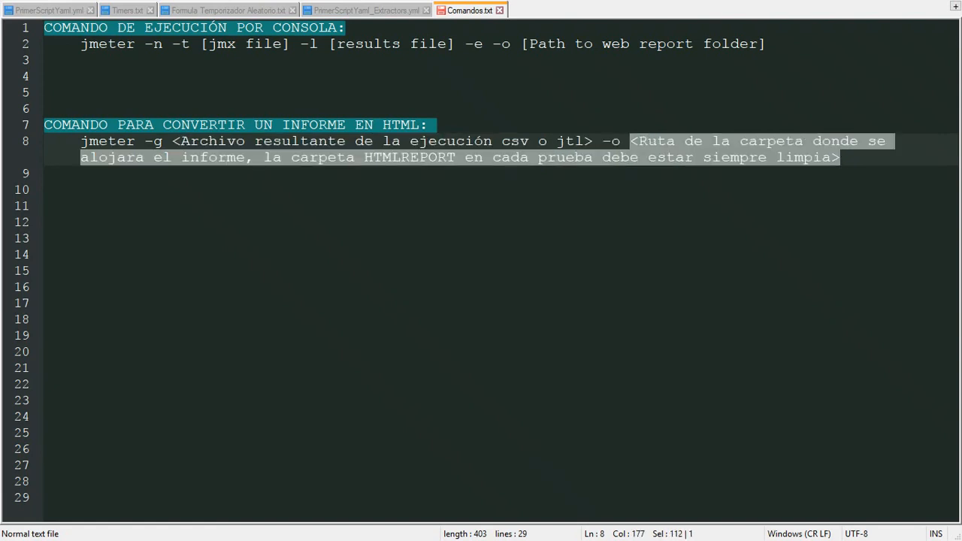